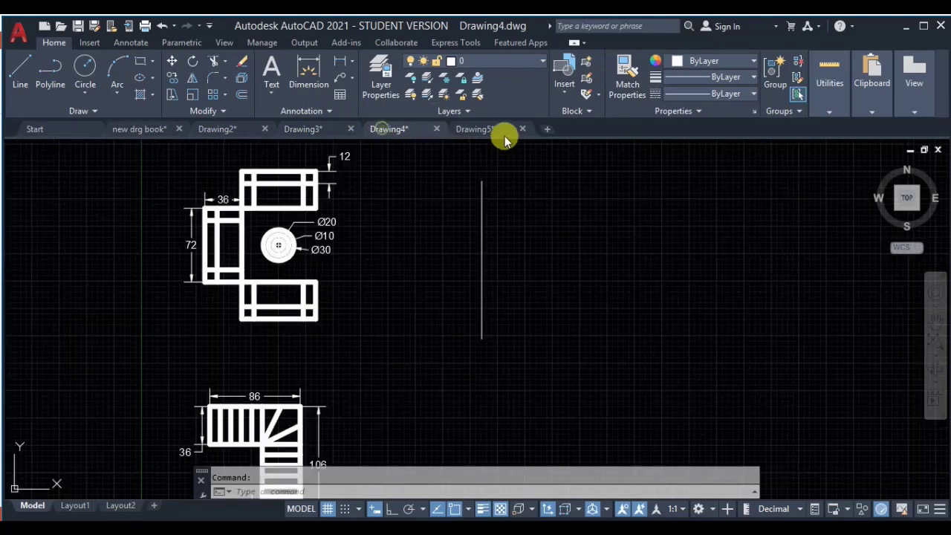
View the dimensioned part in Drawing5 and create a new blank drawing
left_click(484, 130)
middle_click_drag(476, 235, 439, 246)
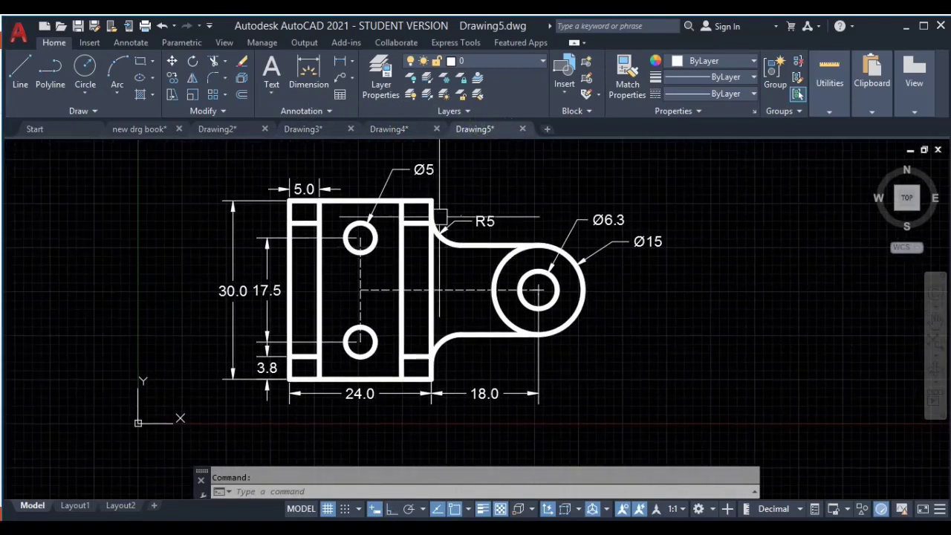
left_click(546, 129)
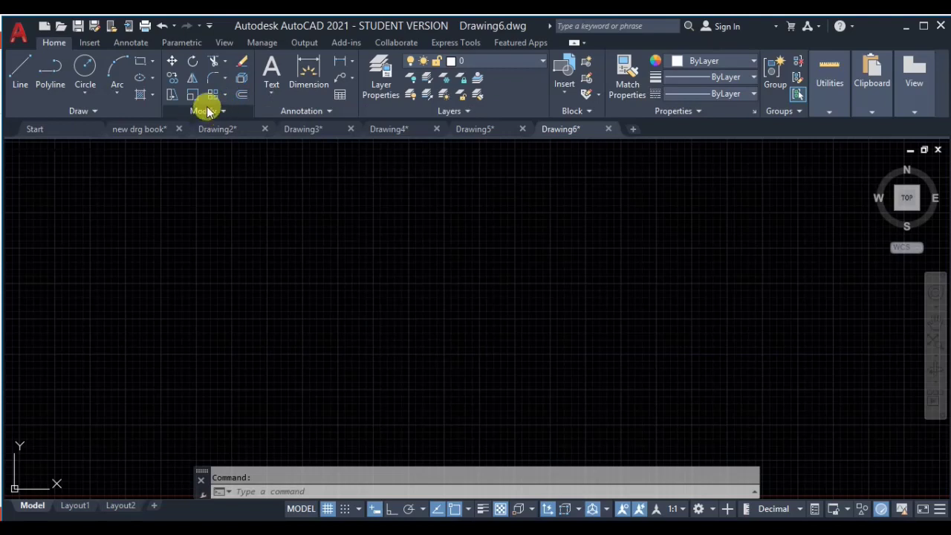
Look up the description of the Join command among the additional modify tools
left_click(226, 111)
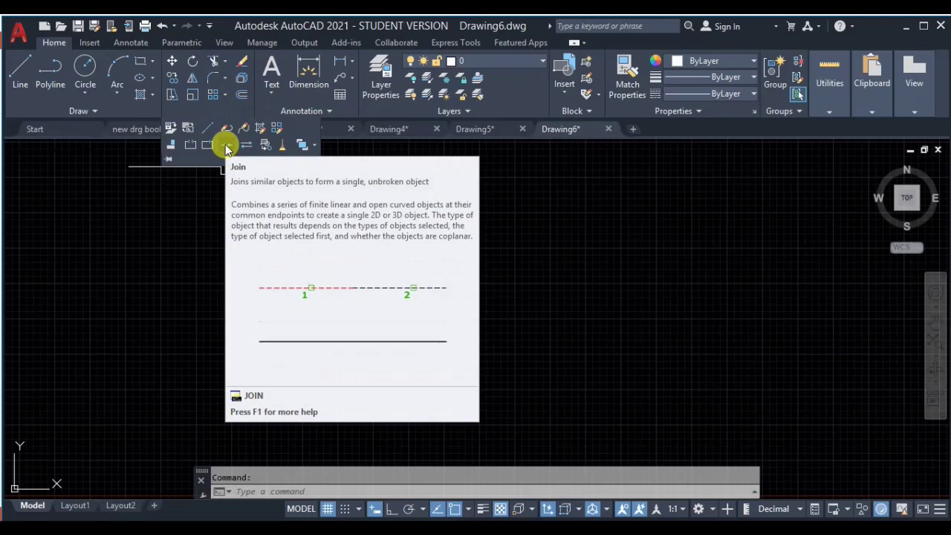
key("Escape")
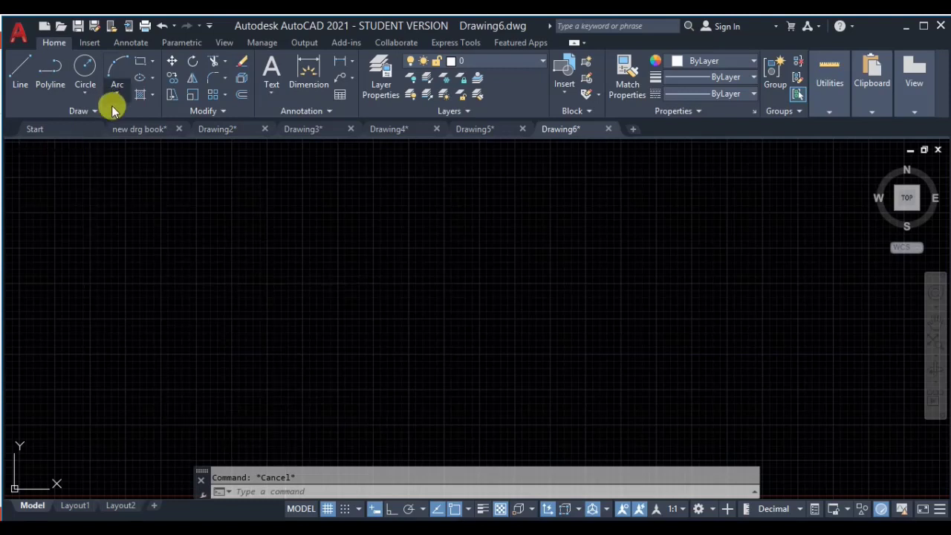
Draw an open chain of four connected line segments stepping down and back up, using the Line command
left_click(19, 79)
left_click(172, 202)
left_click(426, 202)
left_click(435, 362)
left_click(646, 363)
left_click(697, 235)
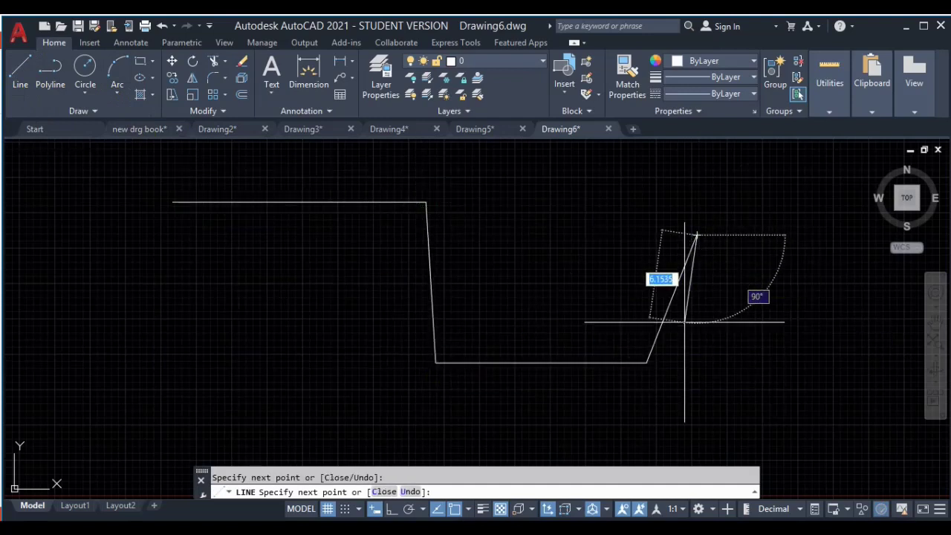
key("Escape")
Draw an open four-segment polyline beginning just above the line chain and following a similar stepped shape
middle_click_drag(222, 167, 148, 229)
left_click(51, 80)
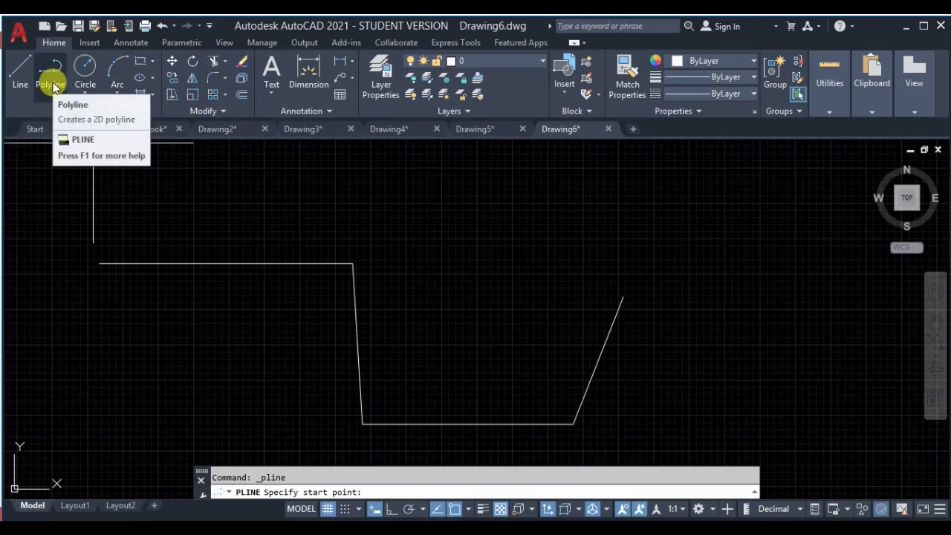
left_click(124, 208)
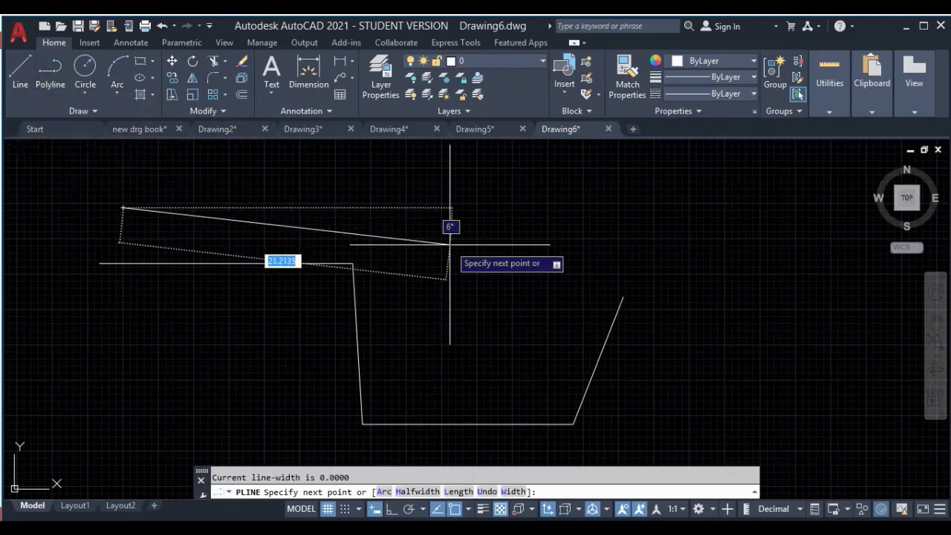
left_click(450, 362)
left_click(546, 344)
left_click(609, 211)
key("Escape")
Compare how individual segments of the line chain and the whole polyline are selected
middle_click_drag(643, 293, 646, 281)
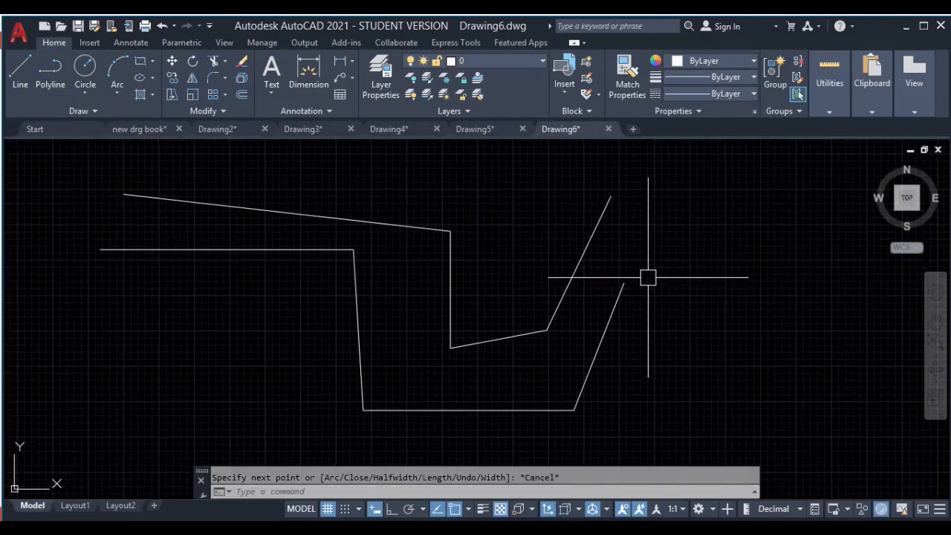
middle_click_drag(649, 277, 651, 271)
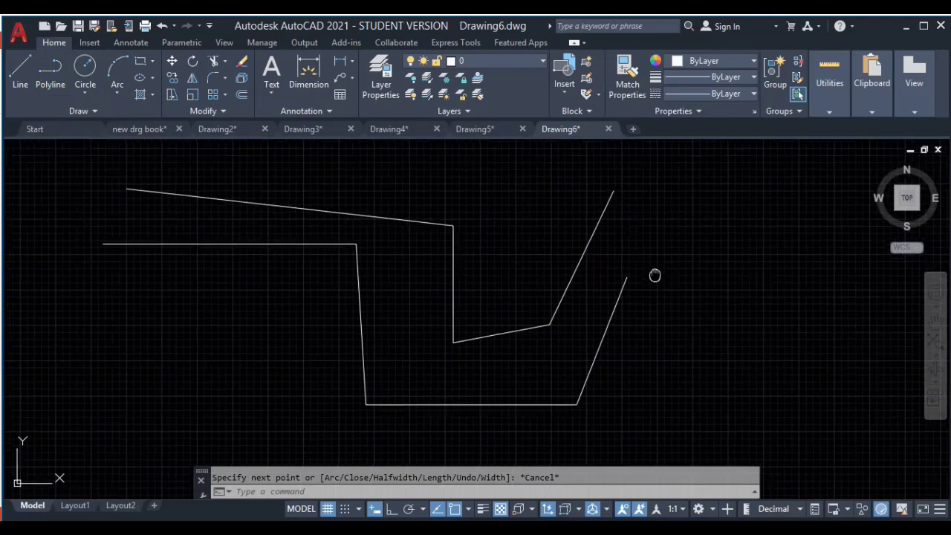
left_click(317, 244)
left_click(611, 331)
key("Escape")
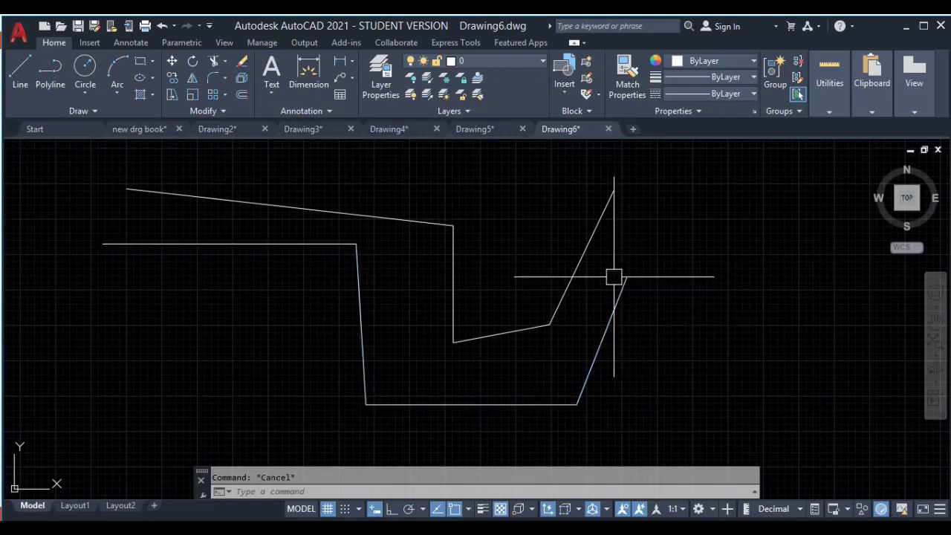
left_click(601, 222)
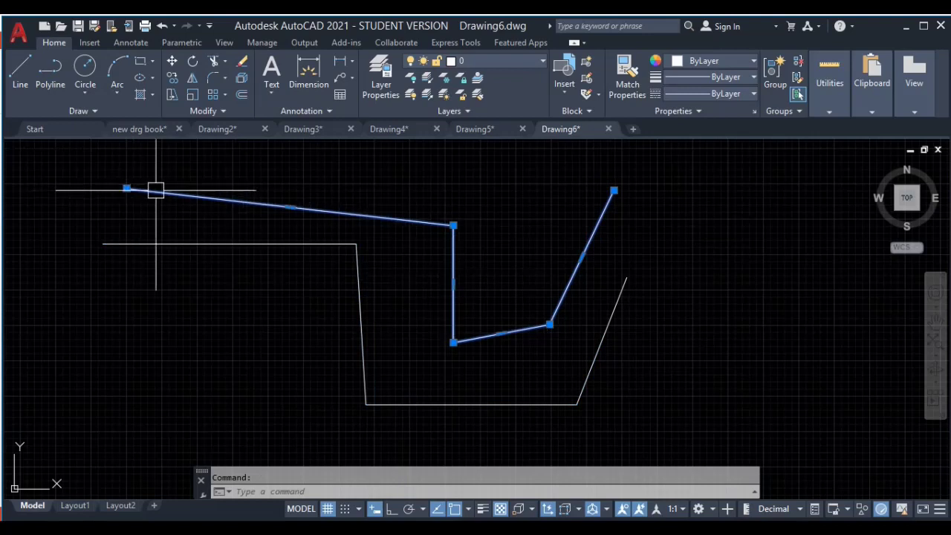
Erase the polyline and every segment of the line chain from the drawing
left_click(694, 238)
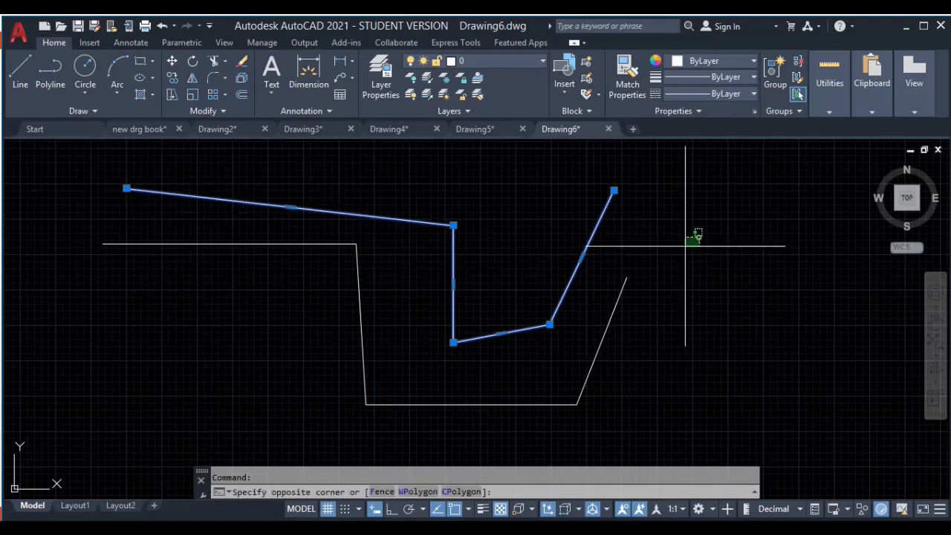
left_click(495, 406)
key("Delete")
left_click(658, 185)
left_click(154, 392)
key("Delete")
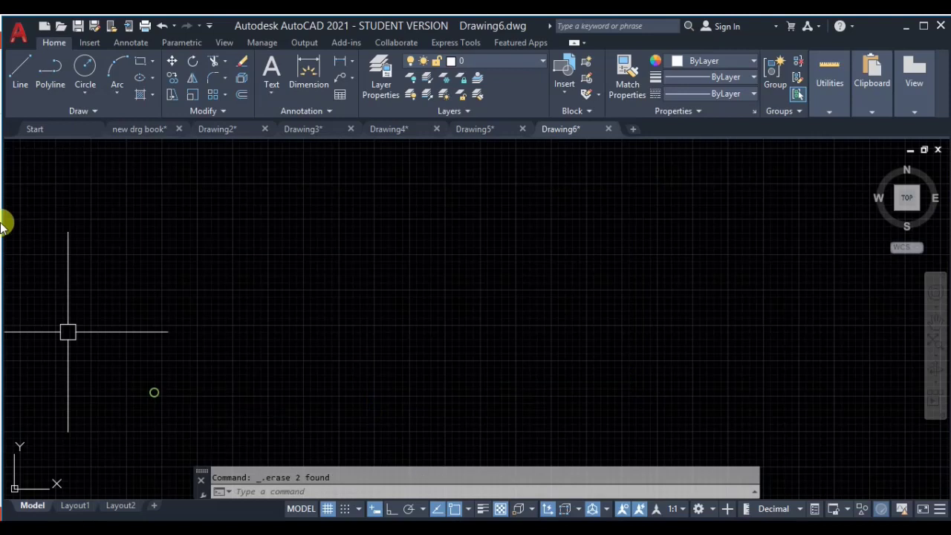
Draw an open zigzag chain of five connected segments with the Line command
left_click(19, 87)
left_click(144, 245)
left_click(437, 245)
left_click(437, 383)
left_click(680, 411)
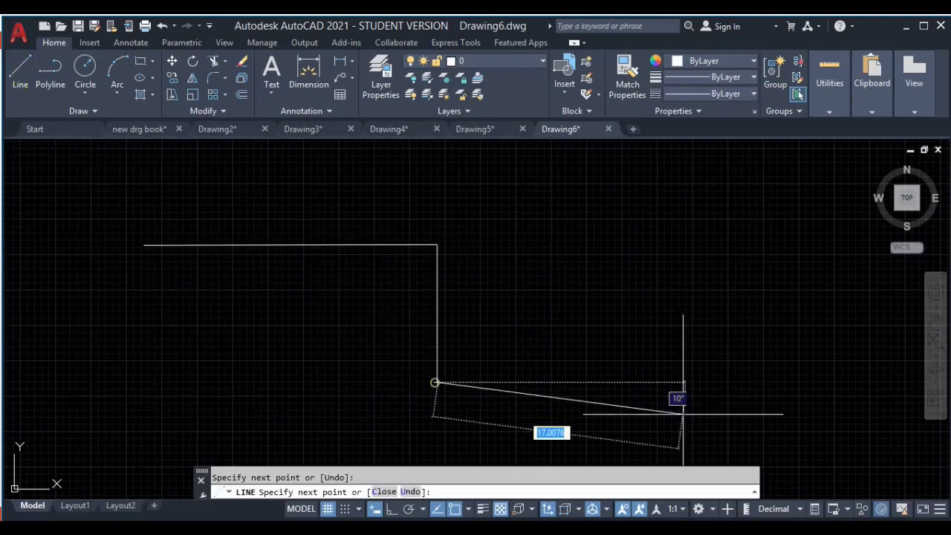
left_click(716, 263)
left_click(824, 313)
key("Escape")
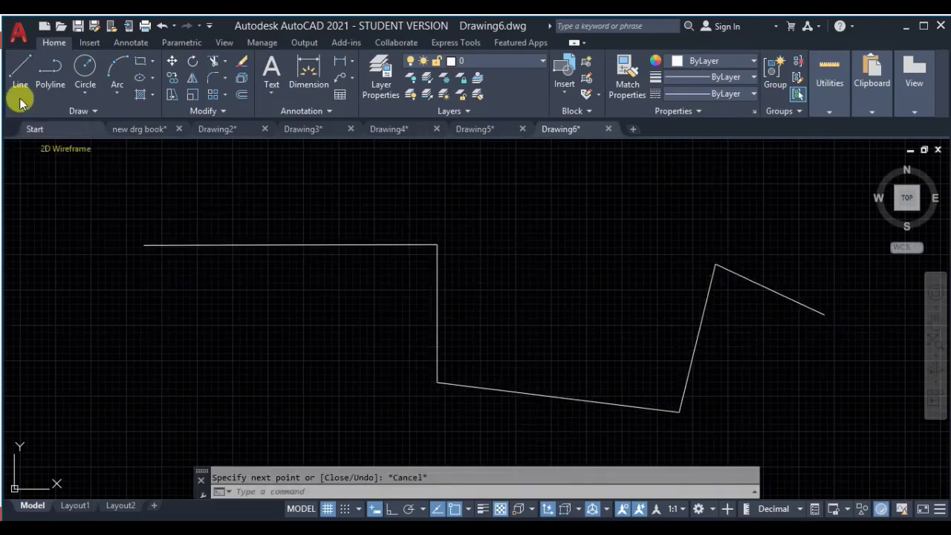
Draw an open five-segment polyline above the zigzag lines, dipping in the middle and ending horizontally
left_click(43, 87)
middle_click_drag(588, 283, 561, 376)
left_click(128, 191)
left_click(465, 191)
left_click(480, 328)
left_click(607, 328)
left_click(637, 239)
left_click(842, 240)
key("Escape")
Select the polyline by a crossing window over its end segment only, and clear the selection
left_click(801, 185)
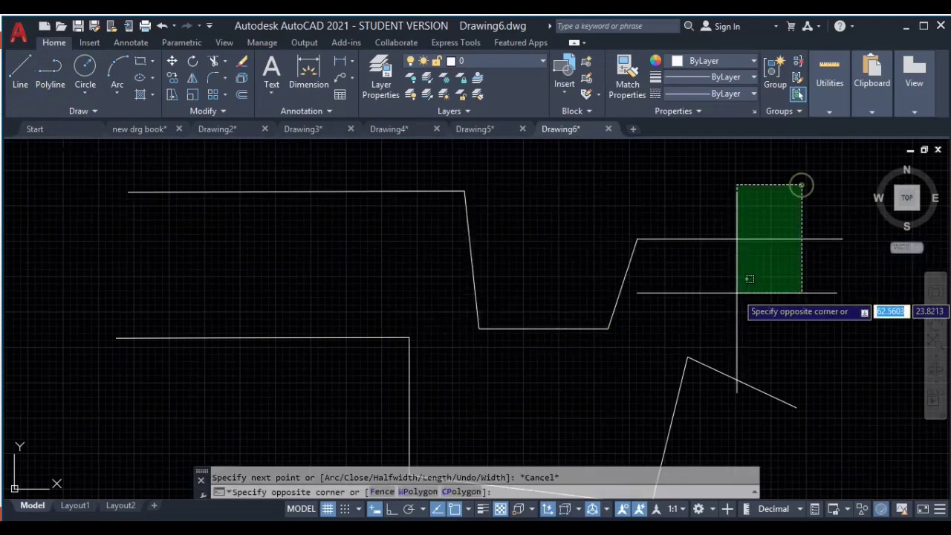
left_click(749, 279)
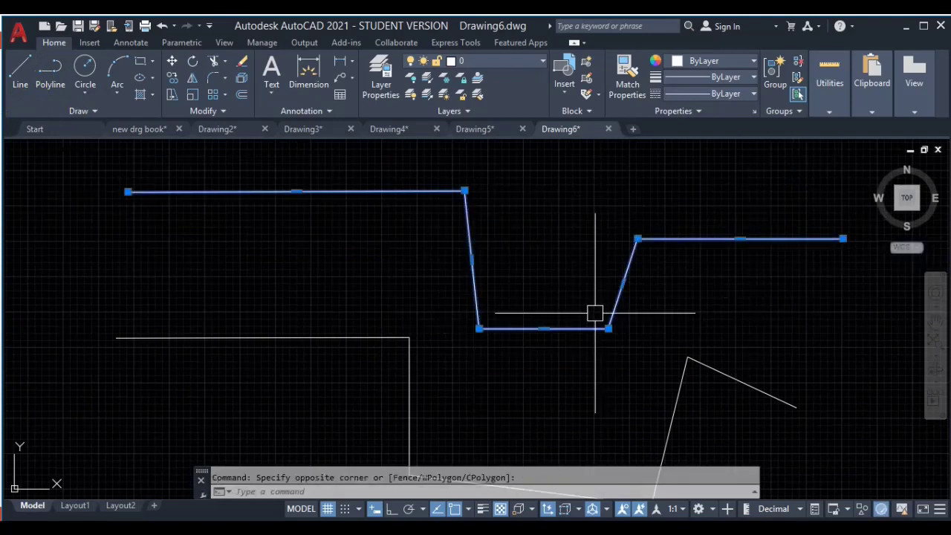
middle_click_drag(490, 342, 490, 241)
key("Escape")
Select the five zigzag line segments one after another to inspect them as separate objects, and clear the selection
left_click(807, 272)
left_click(684, 361)
left_click(710, 356)
left_click(576, 368)
left_click(586, 366)
left_click(488, 394)
left_click(421, 303)
left_click(333, 319)
left_click(355, 215)
left_click(248, 340)
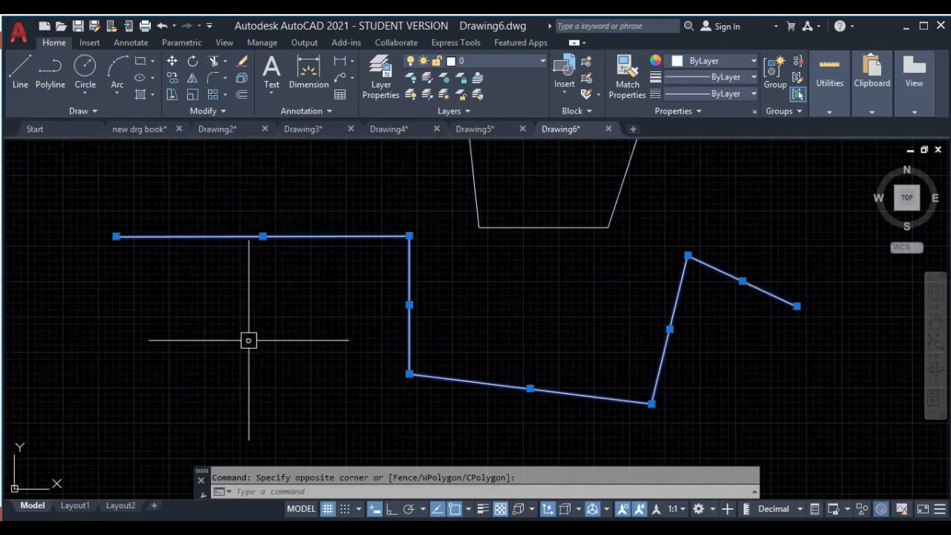
middle_click_drag(484, 283, 462, 394)
scroll(569, 332, "down", 2)
key("Escape")
Erase the polyline and the five zigzag lines together with one crossing selection
middle_click_drag(570, 334, 531, 278)
left_click(737, 198)
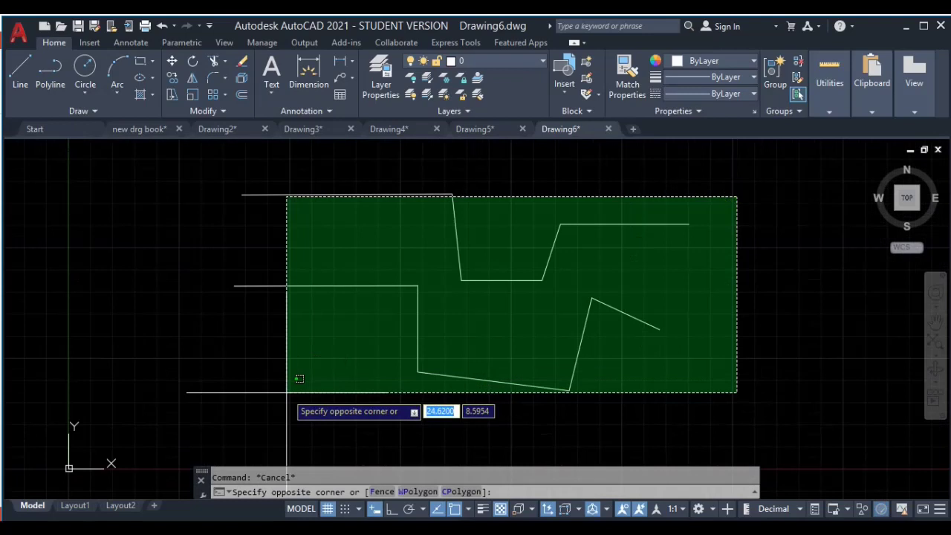
left_click(287, 392)
key("Delete")
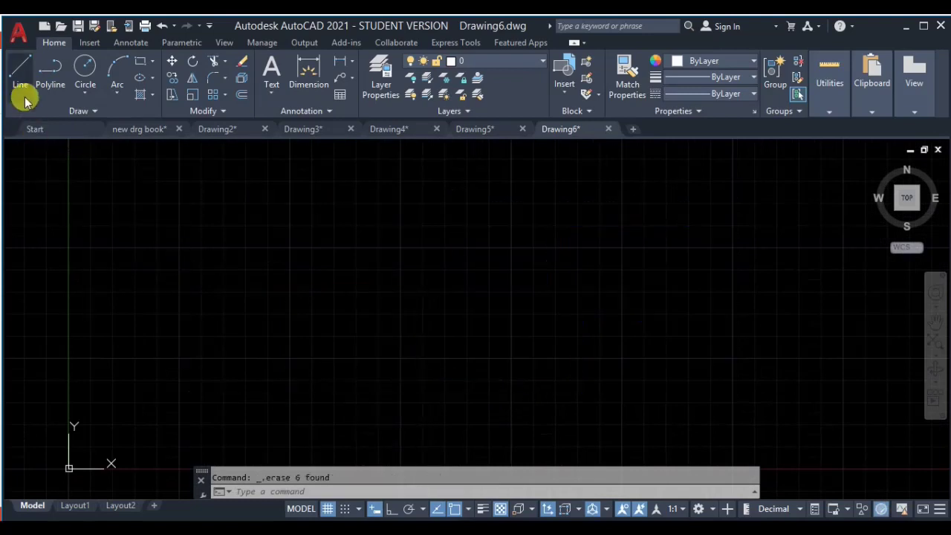
Draw an open chain of six connected line segments that drops, runs horizontally and rises through angled segments
left_click(20, 86)
left_click(204, 255)
left_click(487, 255)
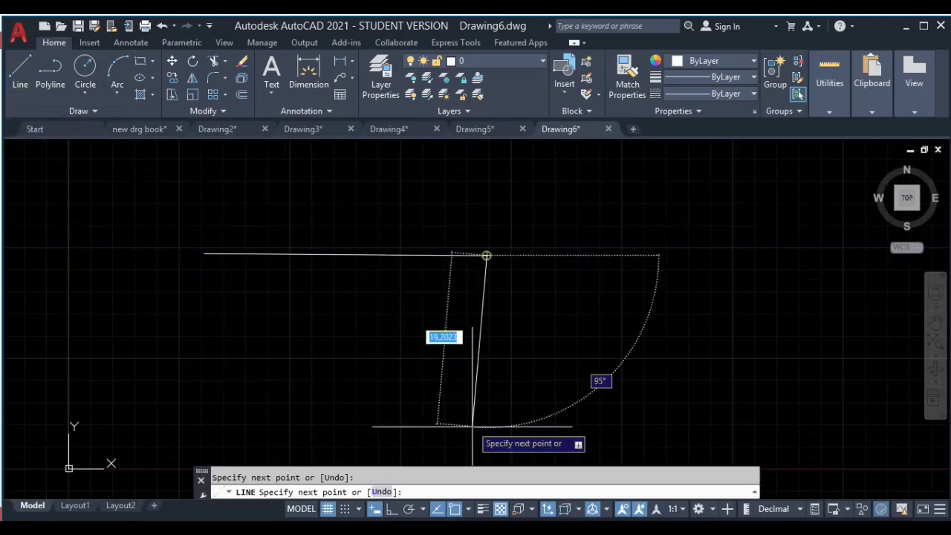
left_click(477, 426)
left_click(693, 426)
left_click(745, 379)
left_click(745, 277)
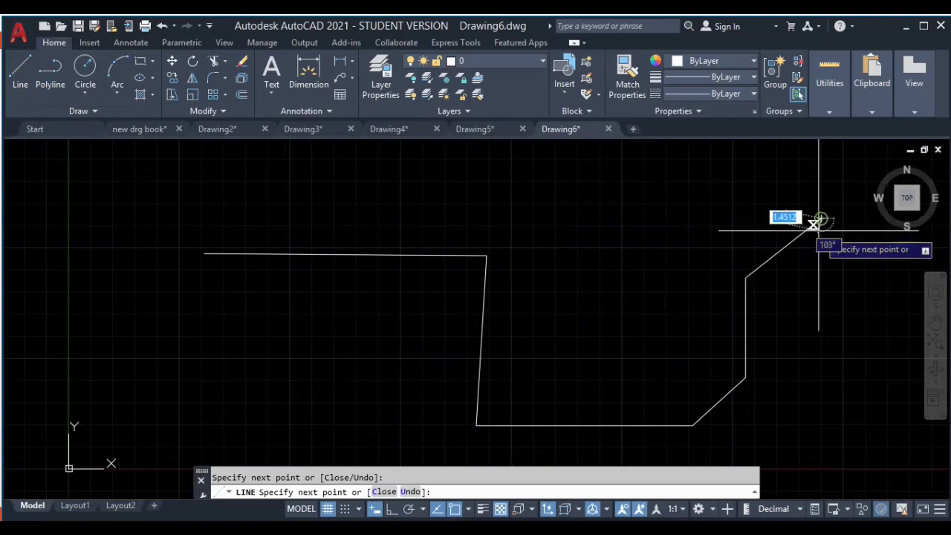
left_click(820, 220)
key("Escape")
Select each of the six line segments individually to inspect them as separate objects, and clear the selection
middle_click_drag(803, 260, 774, 219)
left_click(762, 202)
left_click(707, 255)
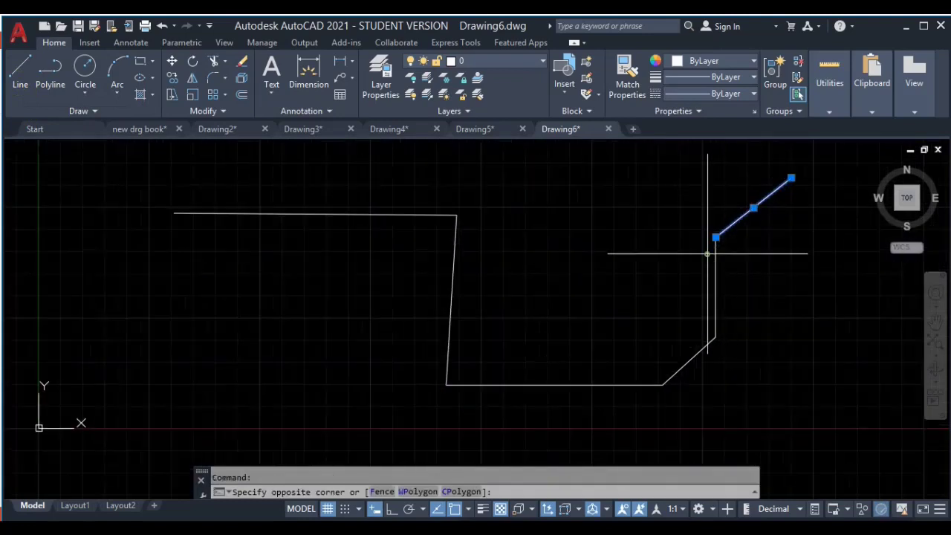
left_click(717, 302)
left_click(705, 346)
left_click(571, 386)
left_click(451, 298)
left_click(421, 214)
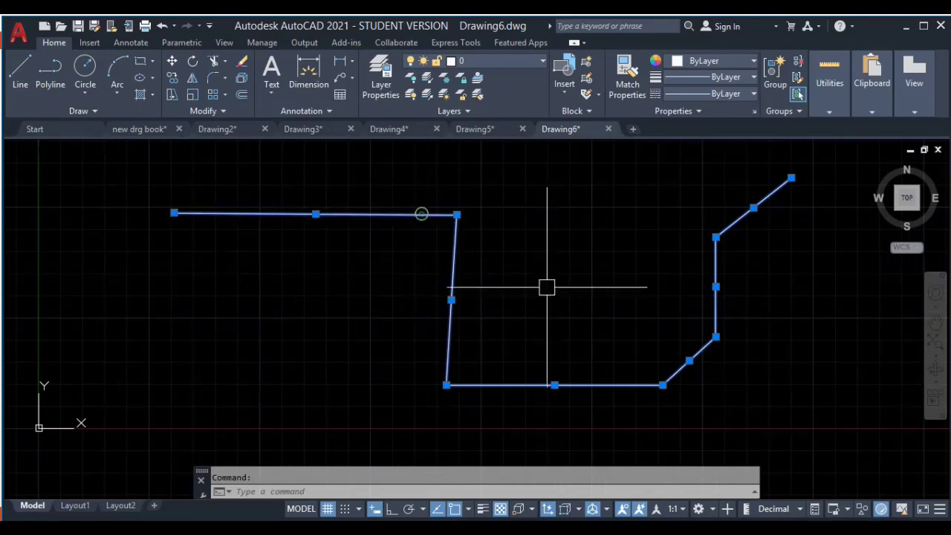
scroll(494, 276, "down", 2)
key("Escape")
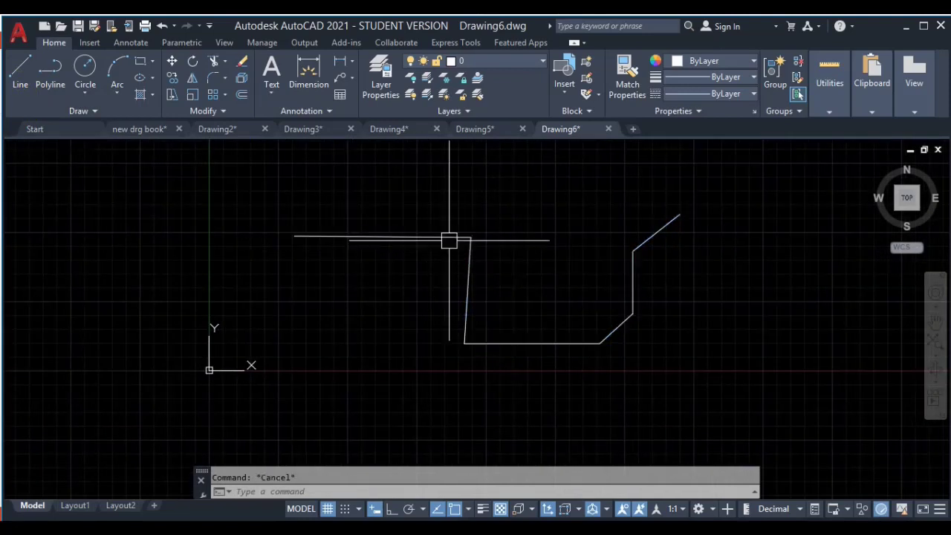
Join the six connected line segments into a single polyline with the JOIN command
left_click(750, 184)
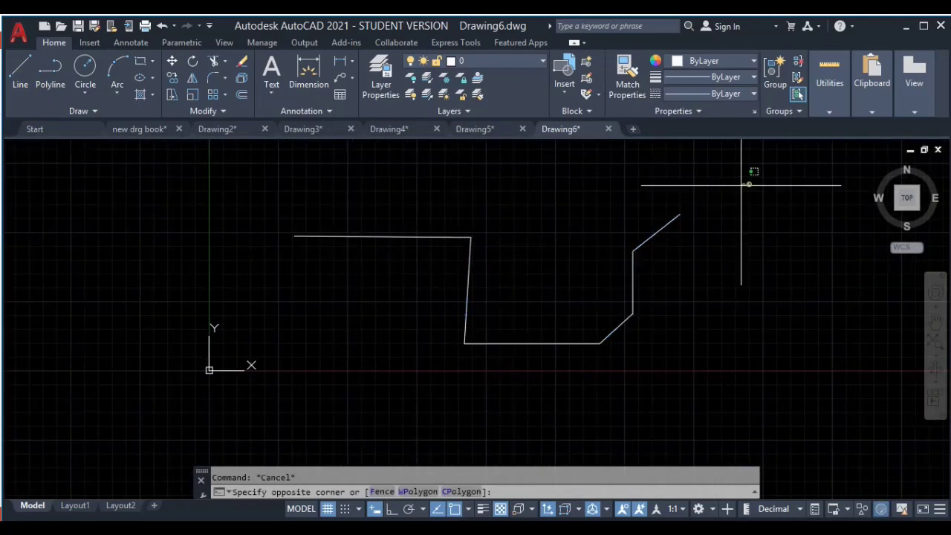
left_click(266, 362)
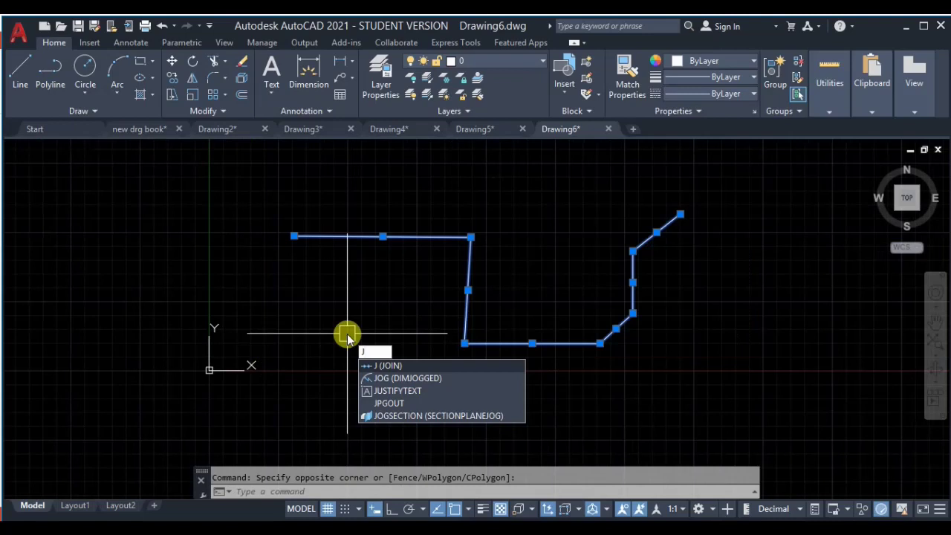
key("Return")
Select the joined polyline as one object and erase it
left_click(434, 235)
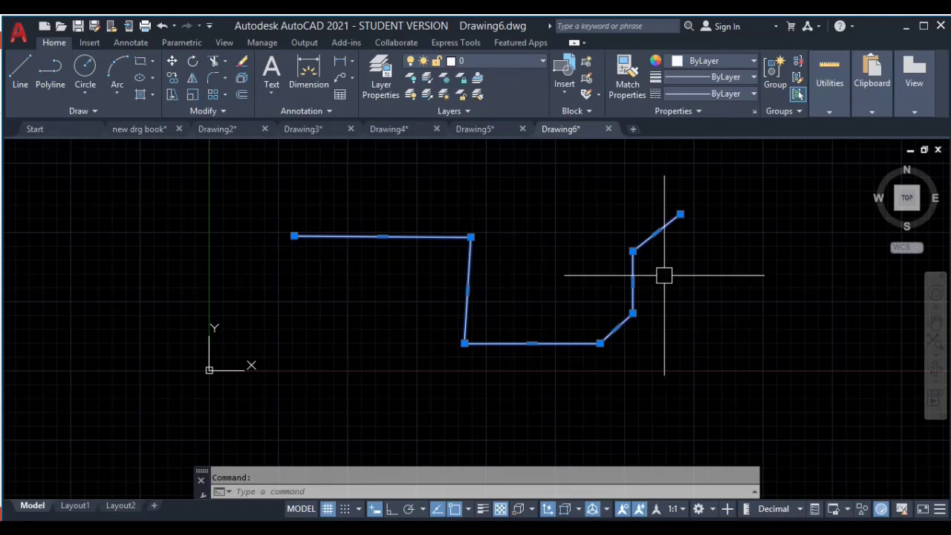
key("Delete")
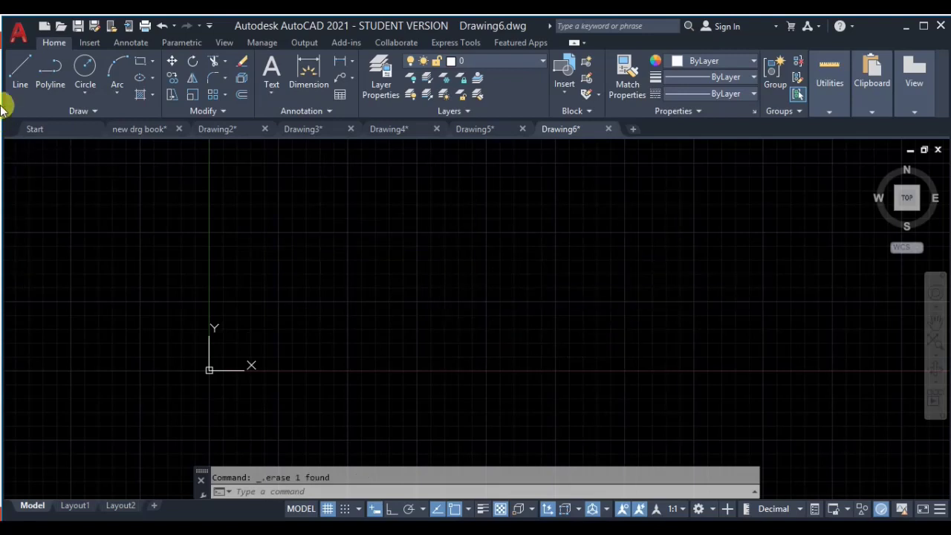
Draw a new open chain of six connected line segments, ending with a long segment that slopes downward
left_click(20, 72)
left_click(188, 234)
left_click(462, 205)
left_click(462, 349)
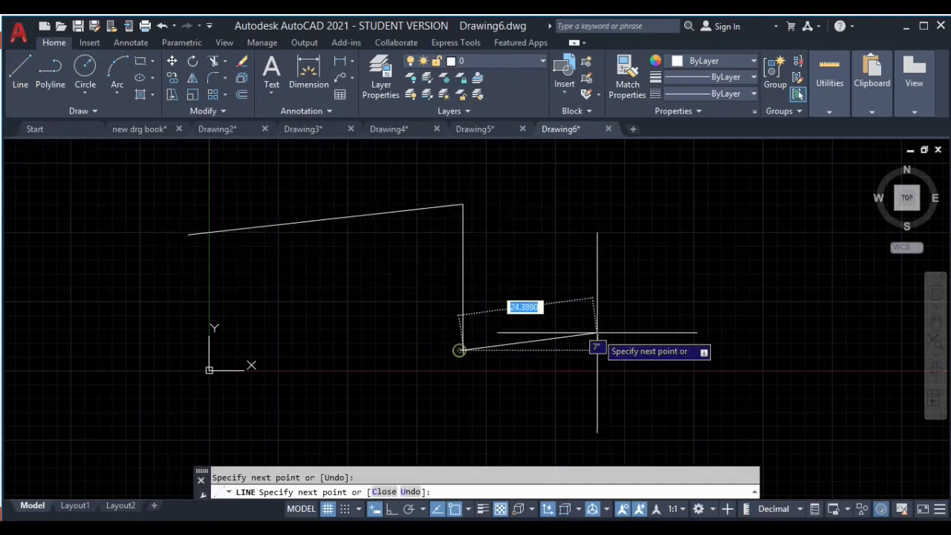
left_click(597, 333)
left_click(593, 236)
left_click(746, 195)
left_click(707, 374)
key("Escape")
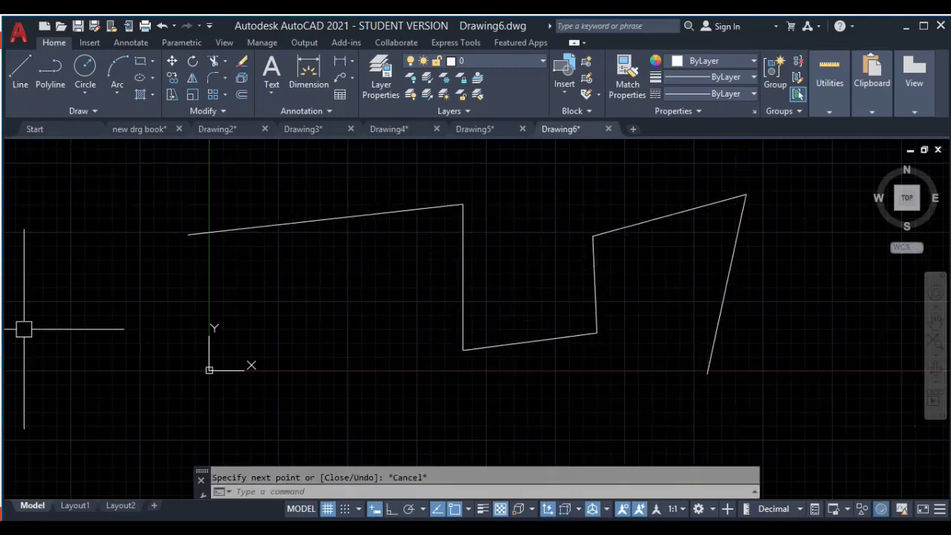
Draw a single separate line below the chain, without touching any of its segments
left_click(20, 72)
left_click(653, 417)
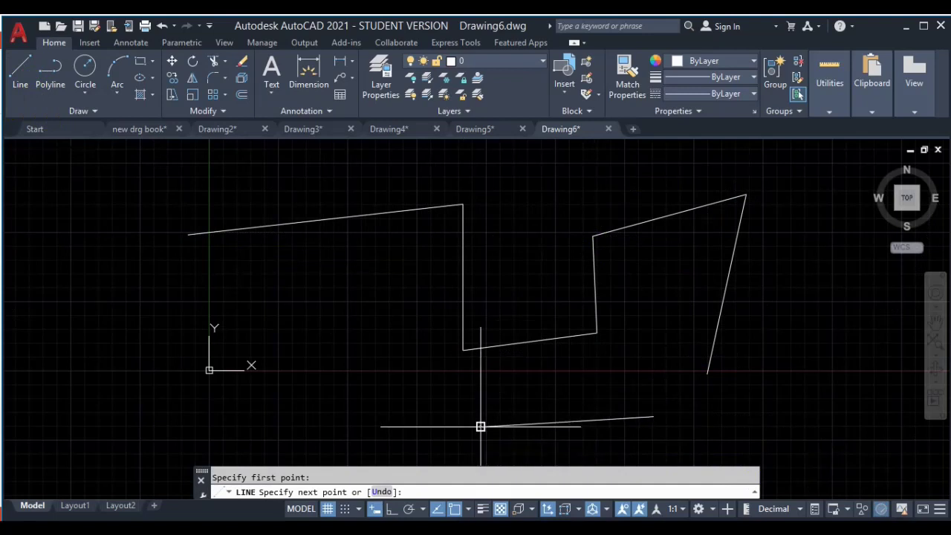
left_click(480, 427)
key("Escape")
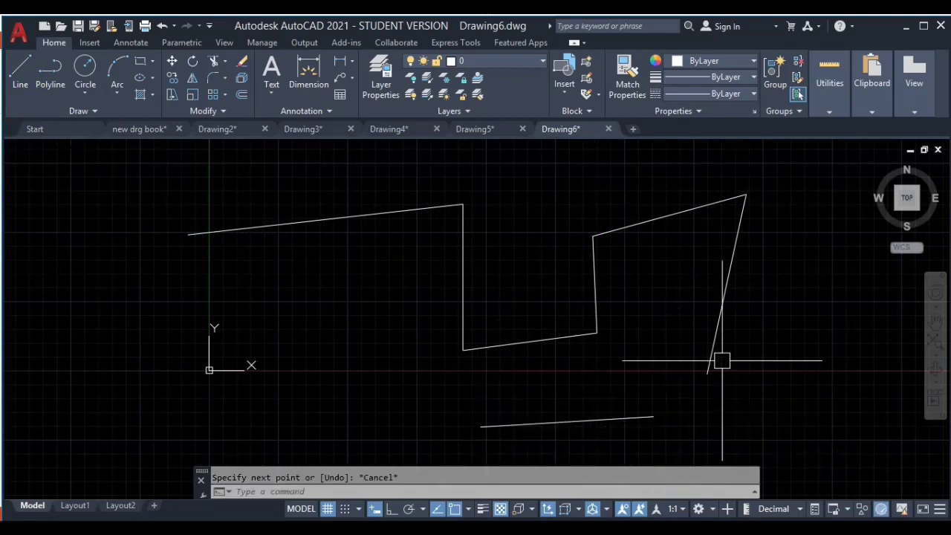
Erase the separate line below the chain, leaving the six connected segments in place
left_click(795, 177)
left_click(319, 384)
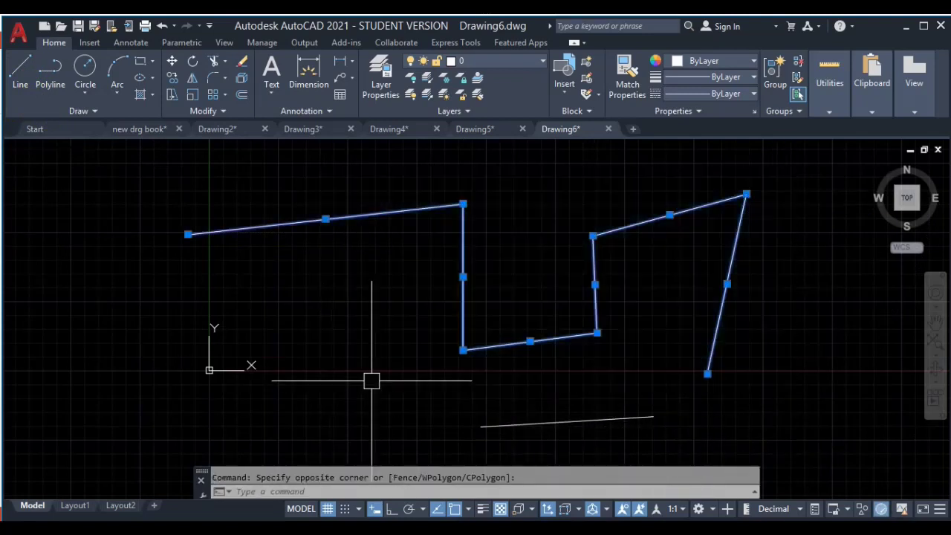
middle_click_drag(371, 384, 374, 348)
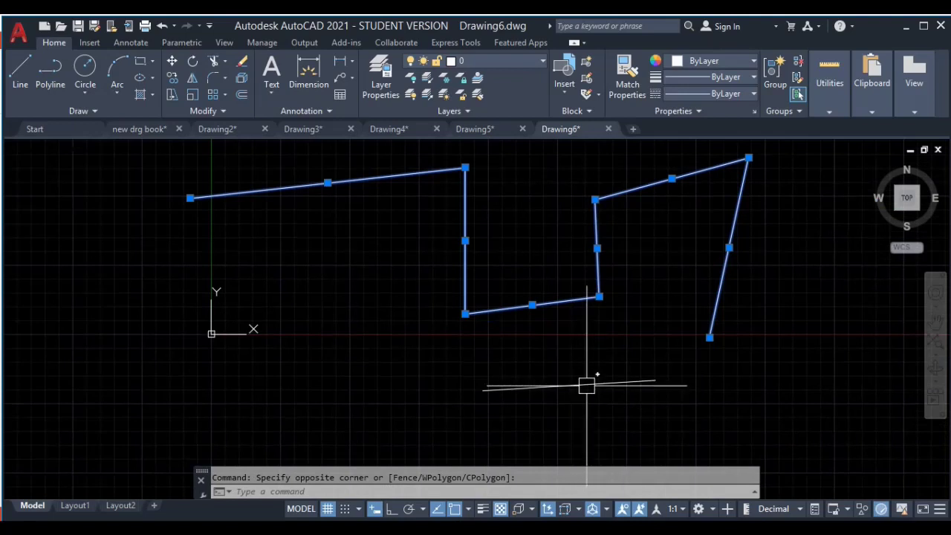
key("Escape")
left_click(660, 374)
left_click(553, 422)
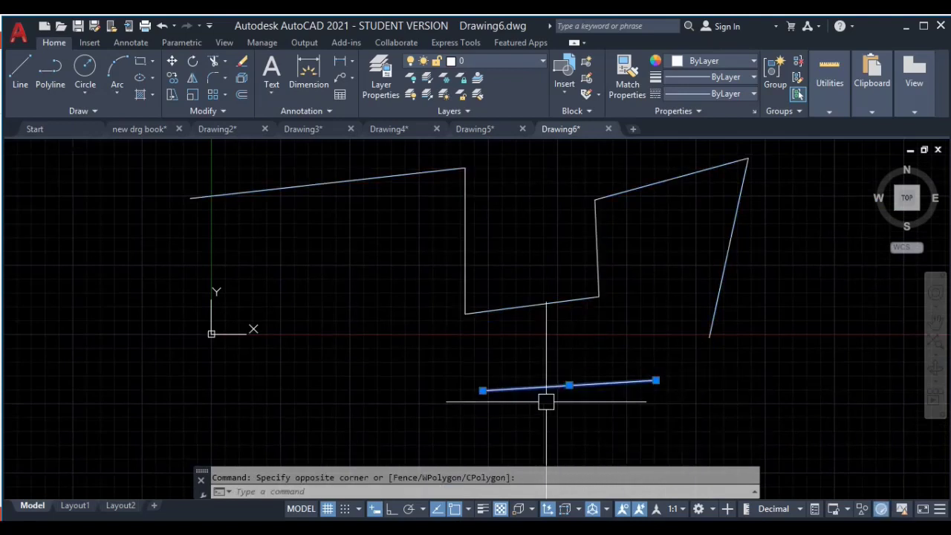
key("Delete")
Draw a line from the chain's free lower-right endpoint, sloping down to the left below the chain
type("l")
key("Return")
scroll(721, 333, "up", 3)
scroll(682, 361, "up", 3)
scroll(694, 334, "up", 3)
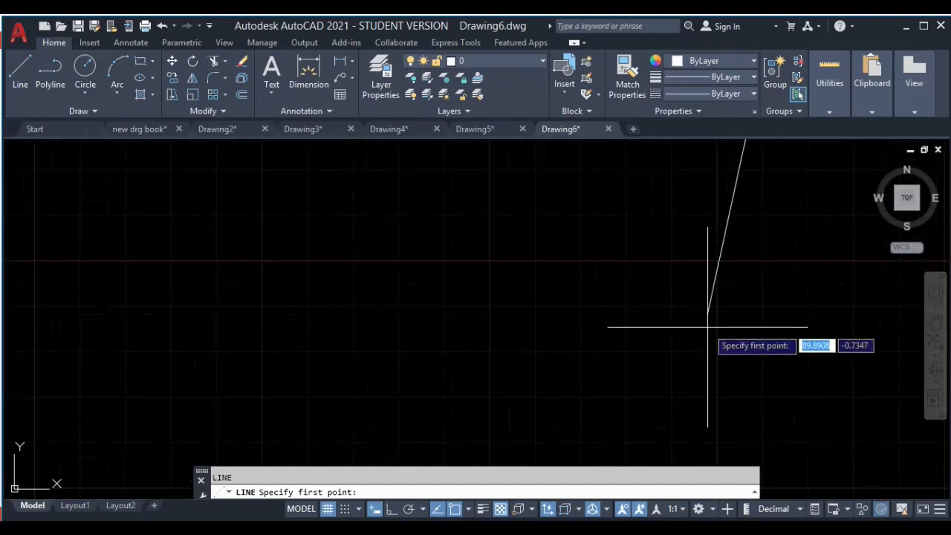
left_click(707, 316)
scroll(492, 395, "down", 5)
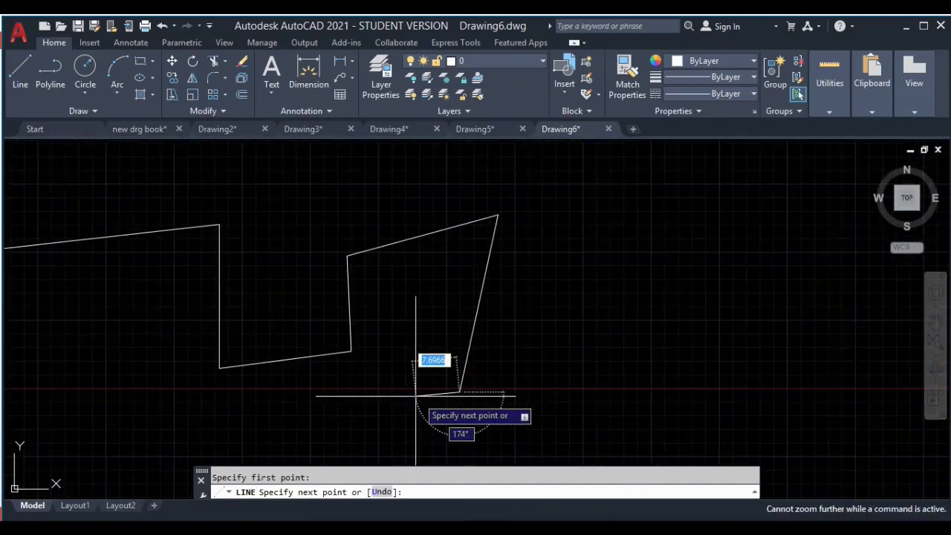
left_click(463, 389)
key("Escape")
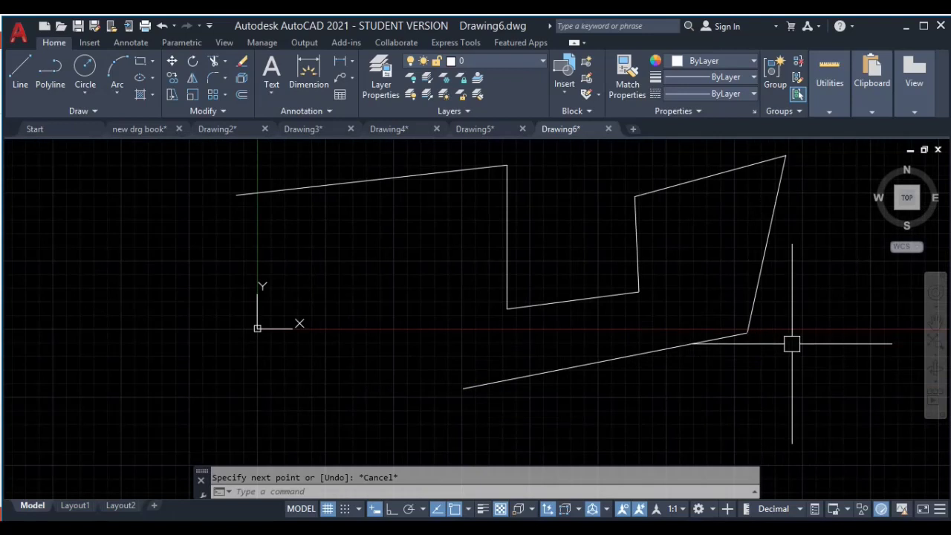
Erase the added line that starts at the chain's lower-right endpoint
scroll(787, 338, "up", 2)
scroll(732, 348, "down", 3)
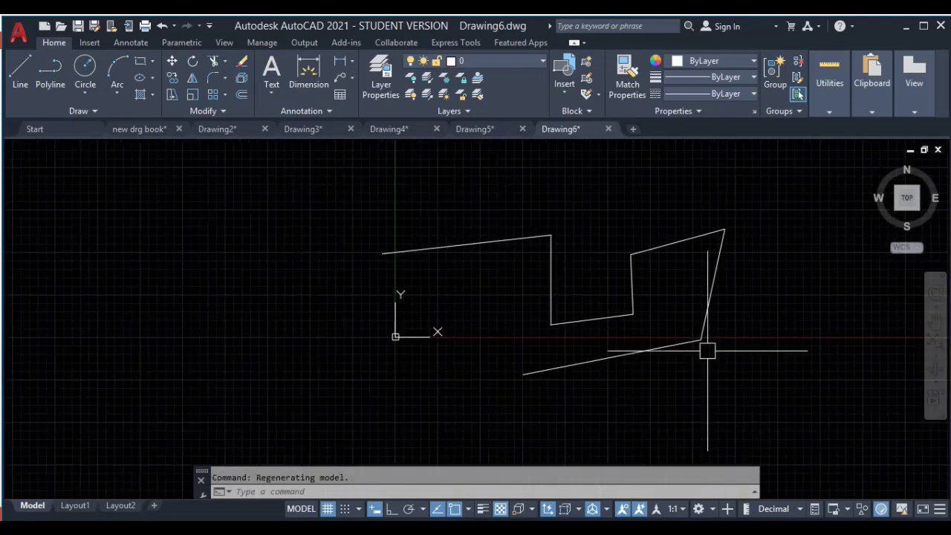
left_click(647, 346)
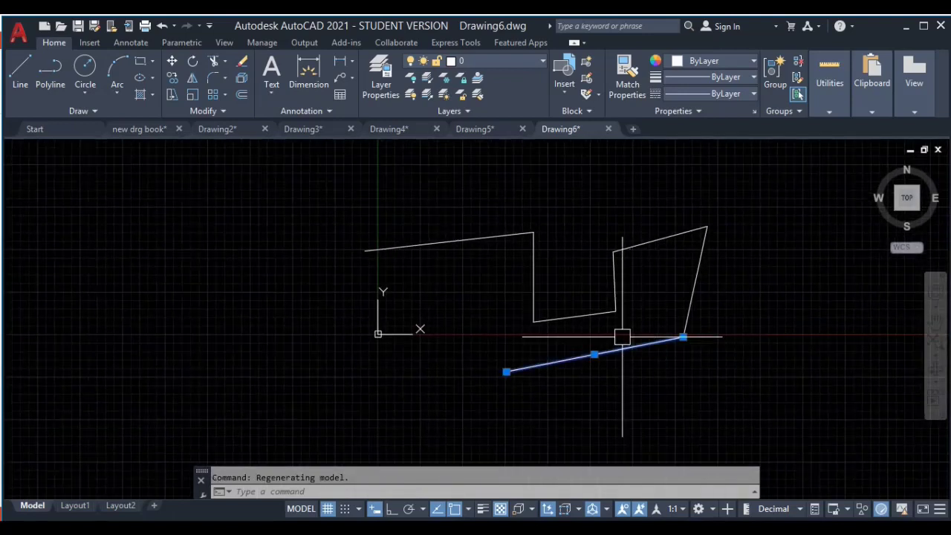
key("Delete")
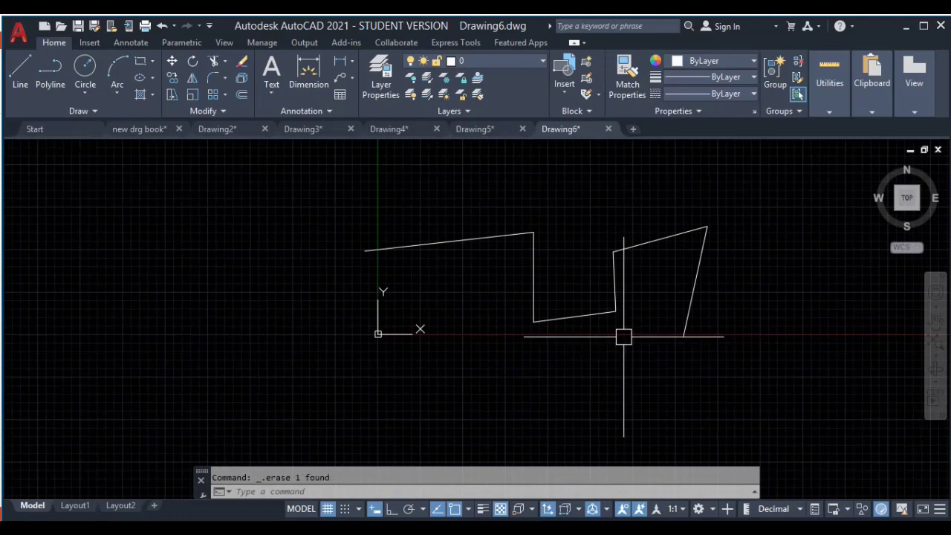
Join the six remaining chain segments into one polyline and erase it as a single object
middle_click_drag(792, 330, 672, 347)
left_click(678, 193)
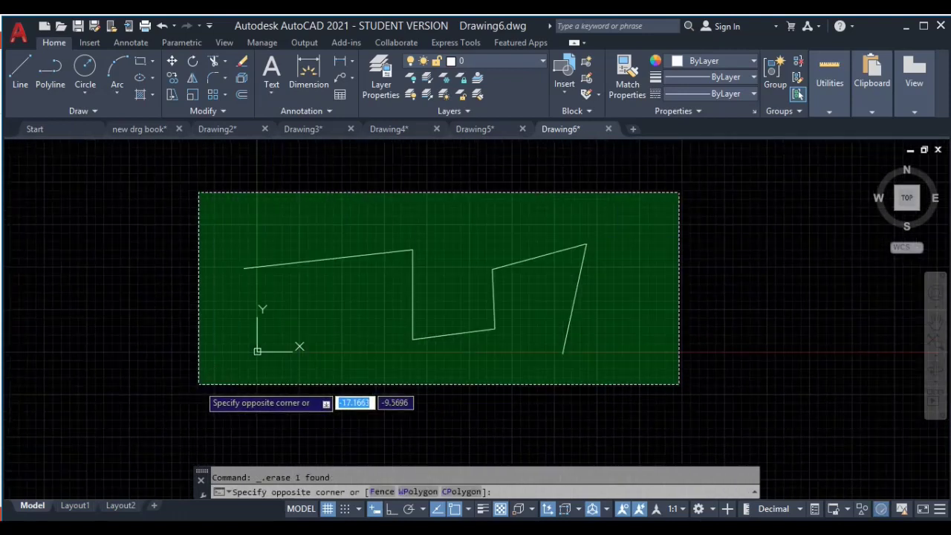
left_click(198, 382)
type("j")
key("Return")
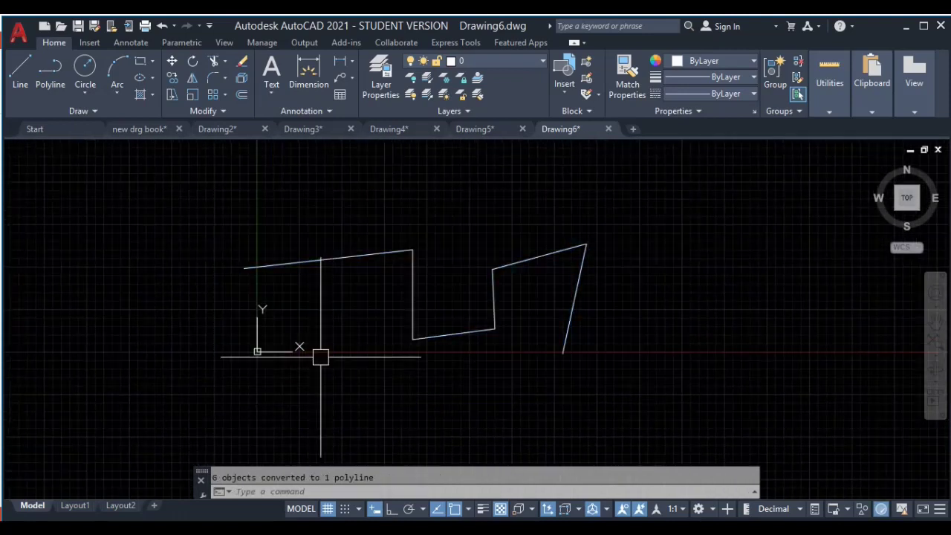
left_click(413, 305)
key("Delete")
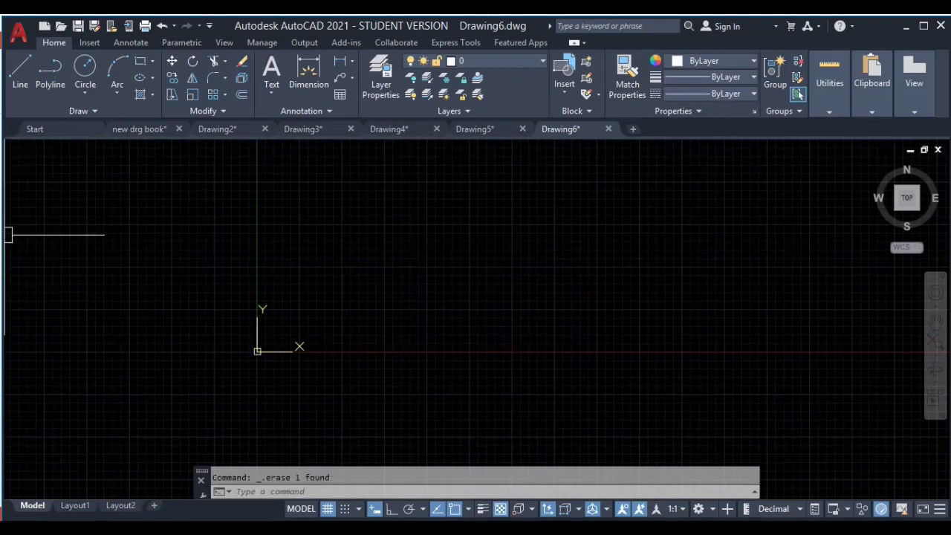
Draw a new open chain of six connected lines with a square U-shaped dip and a short peak on the right
left_click(13, 91)
left_click(276, 253)
left_click(483, 245)
left_click(483, 382)
left_click(629, 382)
left_click(629, 277)
left_click(701, 248)
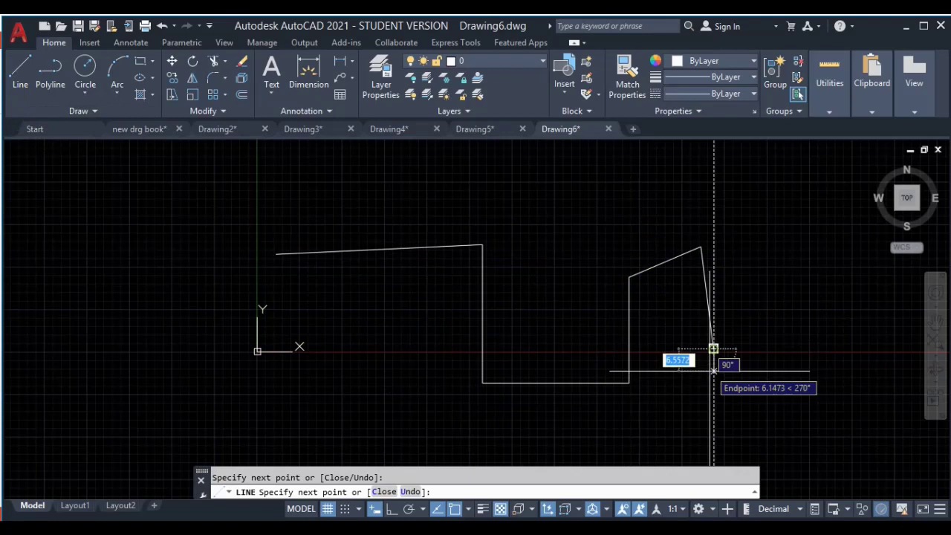
left_click(712, 349)
key("Escape")
Join the six lines of the U-shaped chain into a single polyline, select it as one object and erase it
left_click(703, 272)
left_click(728, 228)
left_click(588, 384)
left_click(637, 212)
left_click(338, 443)
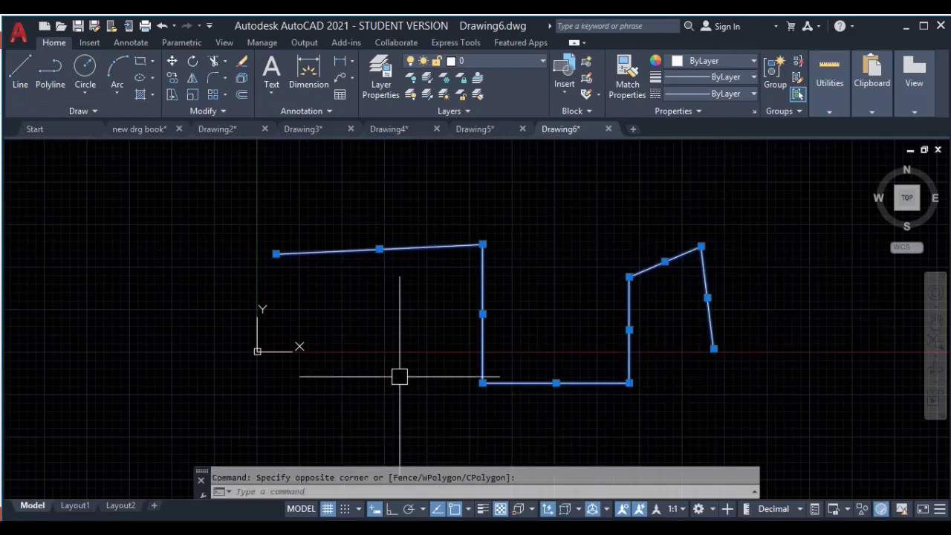
type("j")
key("Return")
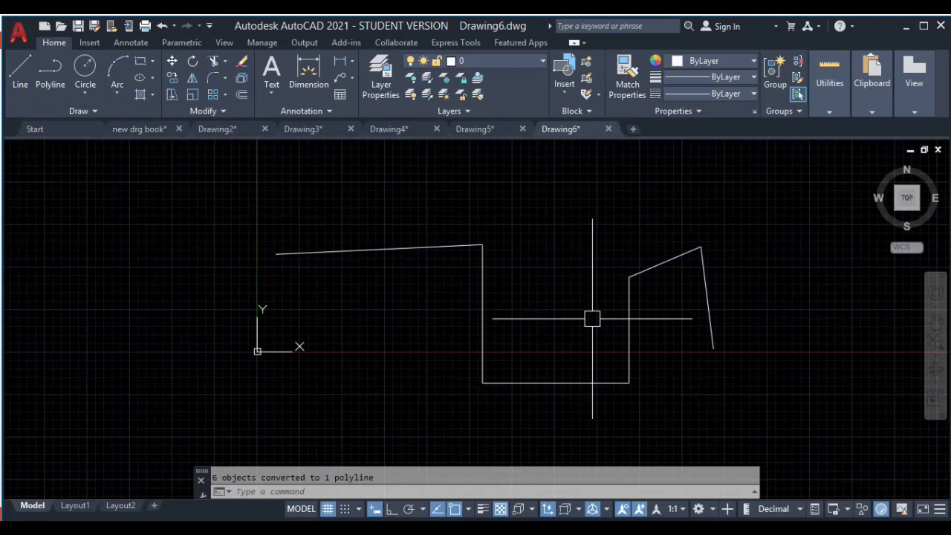
left_click(629, 309)
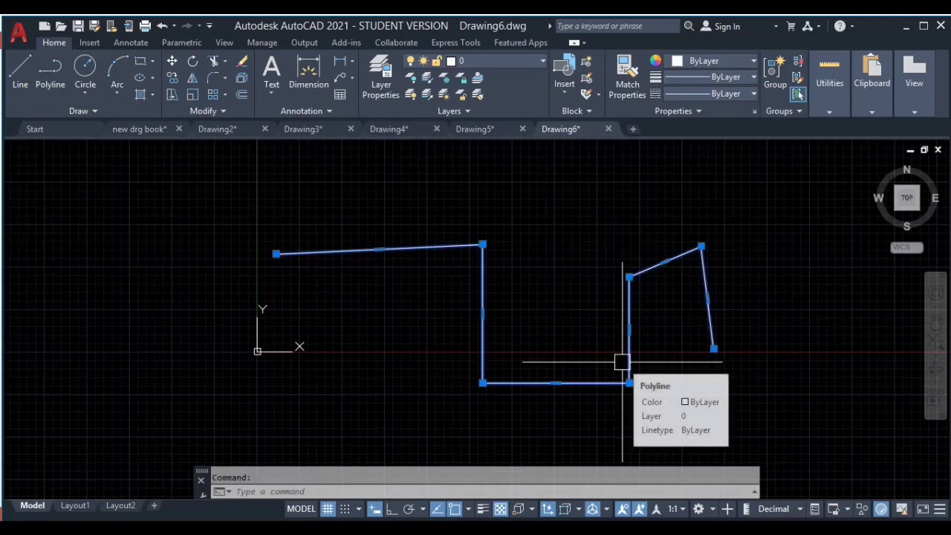
key("Delete")
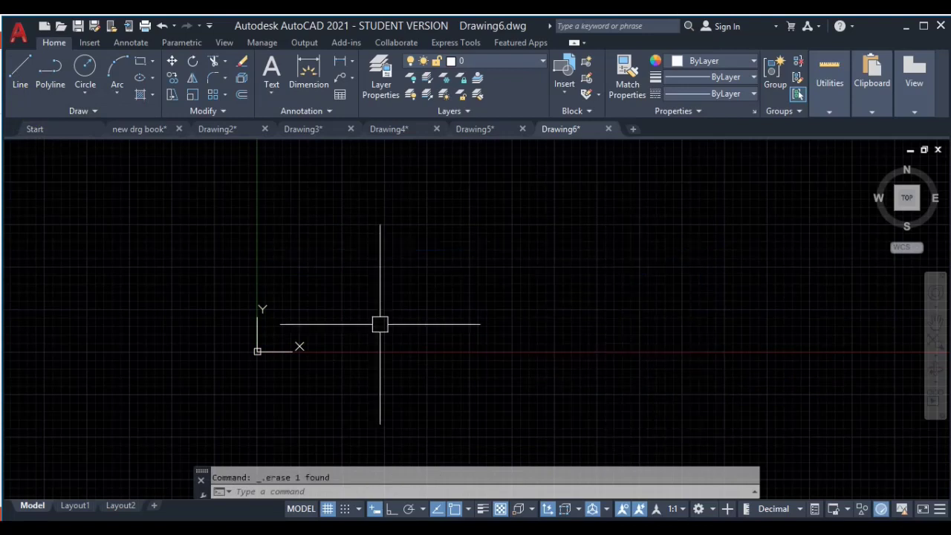
Draw an open six-segment polyline with the Polyline command, ending with a segment that slopes downward
left_click(50, 71)
left_click(422, 242)
left_click(422, 360)
left_click(649, 369)
left_click(624, 216)
left_click(816, 207)
left_click(786, 361)
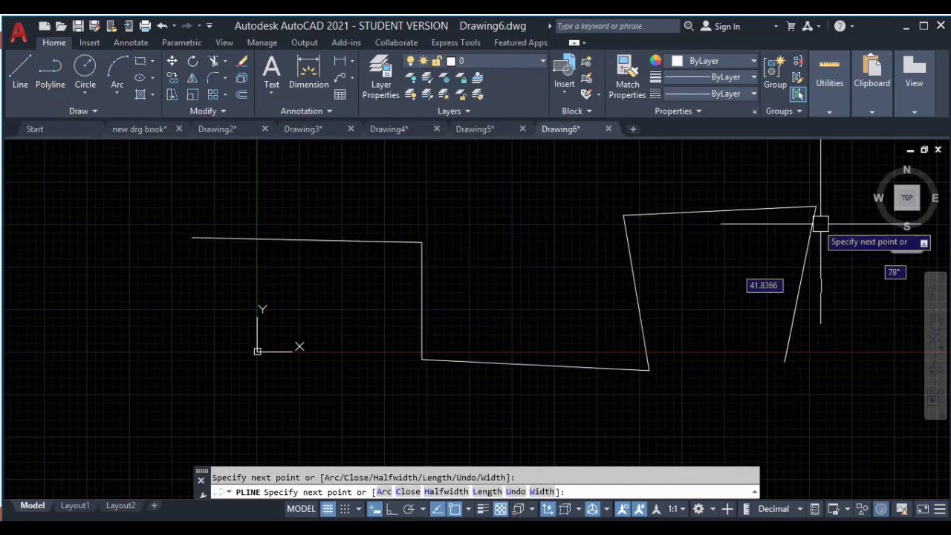
key("Escape")
Explode the six-segment polyline into separate lines
left_click(832, 238)
left_click(765, 289)
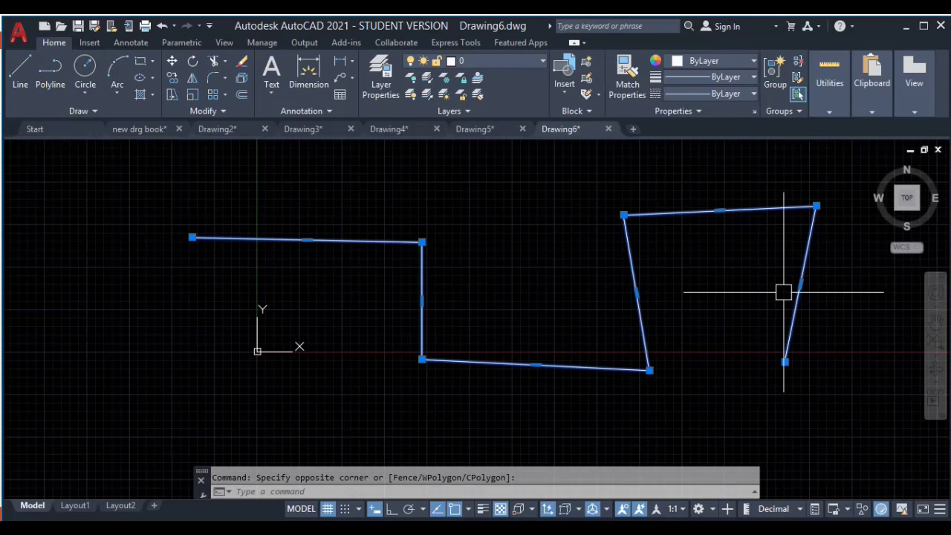
left_click(243, 76)
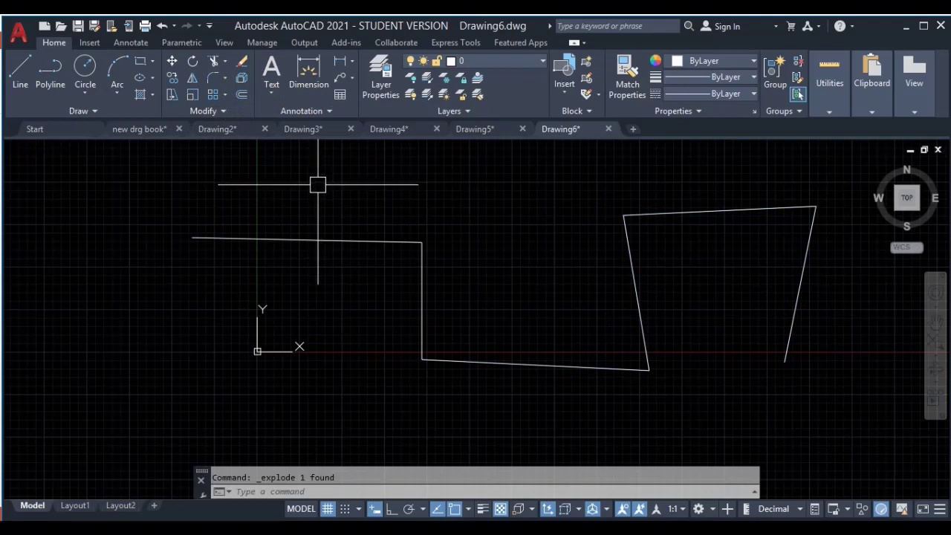
Erase all the separate lines of the exploded six-segment polyline, a few at a time
left_click(335, 241)
left_click(454, 308)
left_click(388, 324)
left_click(512, 339)
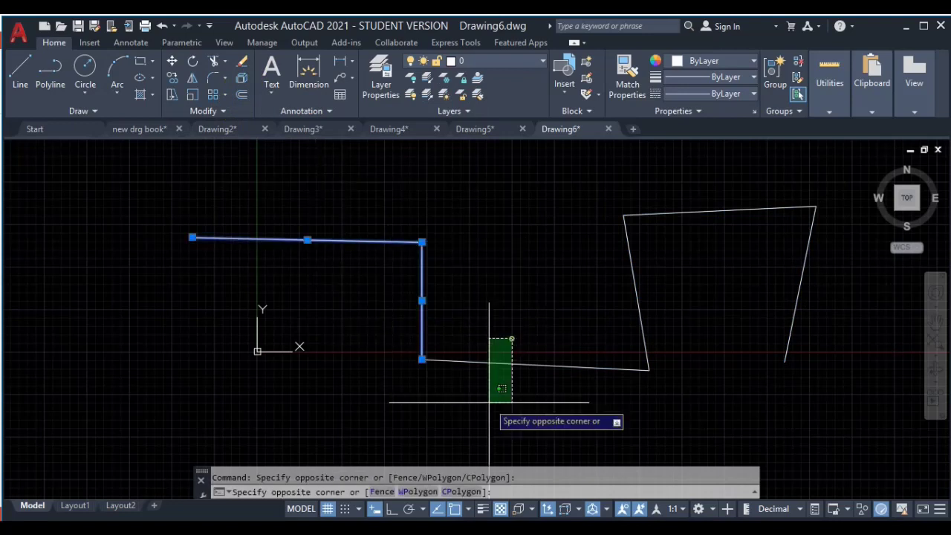
left_click(484, 414)
key("Delete")
left_click(680, 281)
left_click(590, 327)
key("Delete")
left_click(747, 183)
left_click(686, 303)
key("Delete")
left_click(850, 307)
left_click(730, 319)
key("Delete")
Draw an open four-segment polyline that drops vertically in the middle and ends with a segment rising to the upper right
left_click(58, 71)
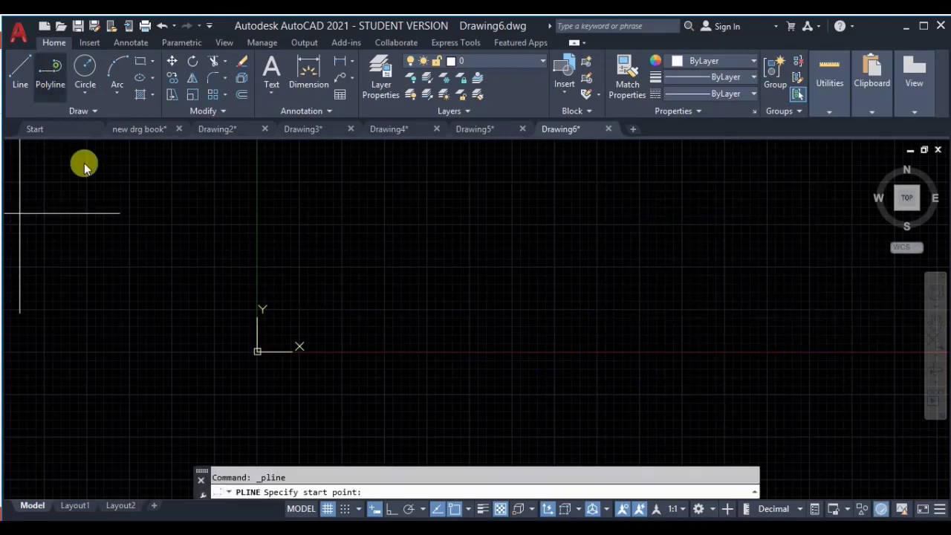
left_click(128, 209)
left_click(458, 178)
left_click(458, 366)
left_click(812, 310)
left_click(746, 166)
key("Escape")
Erase the four-segment polyline as one object and undo the erasure
left_click(816, 202)
left_click(735, 247)
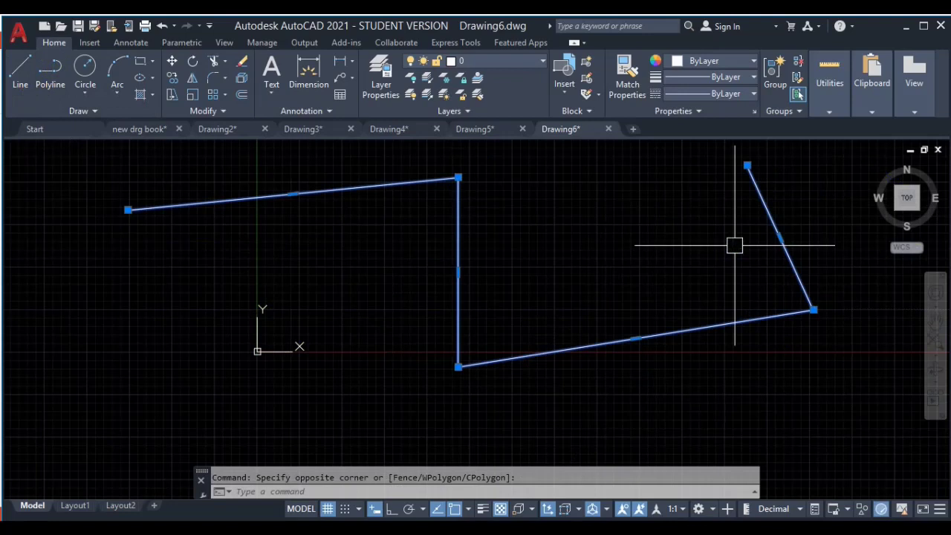
key("Delete")
key("ctrl+z")
Explode the four-segment polyline into individual lines
left_click(765, 238)
type("x")
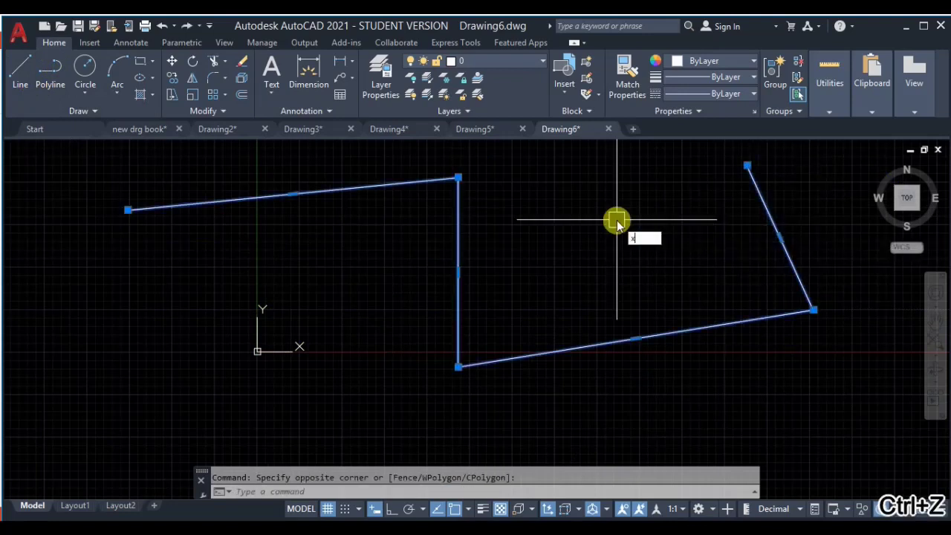
key("Return")
Erase the individual lines of the exploded four-segment polyline one after another
left_click(671, 245)
left_click(641, 363)
key("Delete")
left_click(453, 155)
left_click(401, 248)
key("Delete")
left_click(841, 251)
left_click(745, 297)
key("Delete")
Draw a wide rectangle to the right of the origin and explode it into four separate lines
left_click(140, 61)
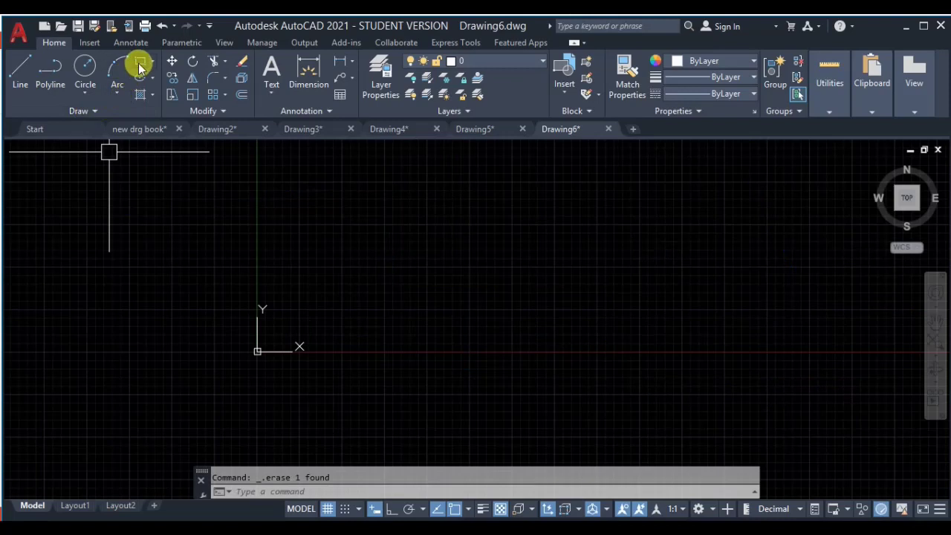
left_click(333, 198)
left_click(656, 389)
left_click(686, 278)
left_click(589, 318)
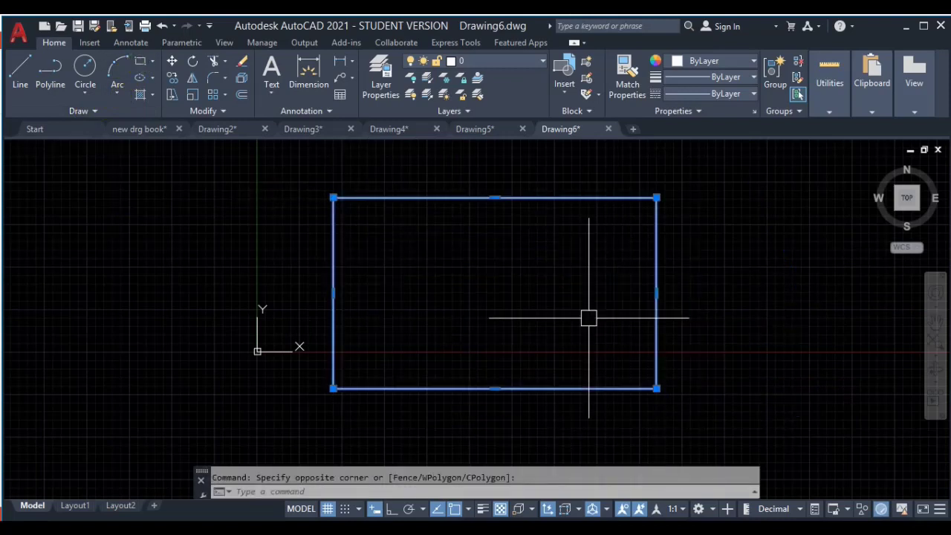
type("x")
key("Return")
Erase the exploded rectangle's right and top sides individually, and undo both erasures
left_click(684, 281)
left_click(626, 298)
key("Delete")
left_click(668, 157)
left_click(632, 223)
key("Delete")
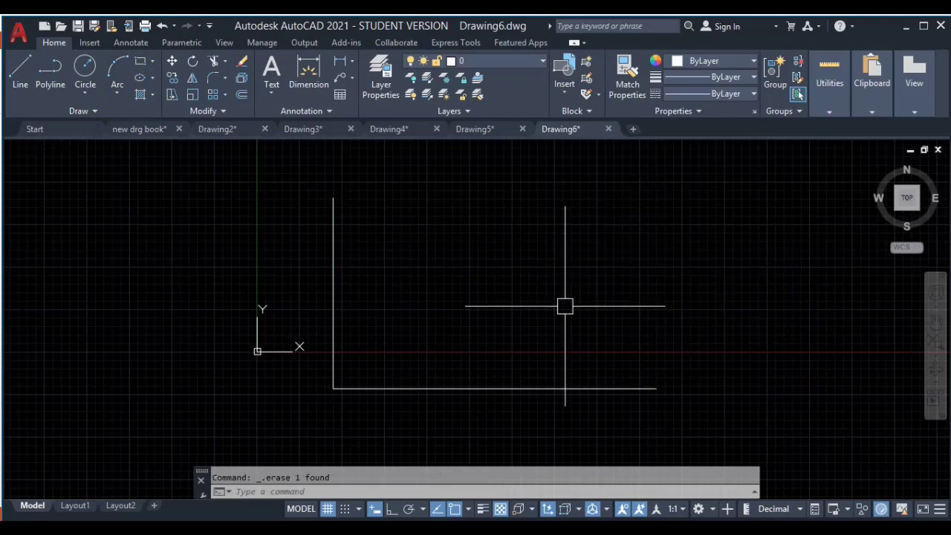
key("ctrl+z")
key("ctrl+z")
Join the rectangle's four sides into one polyline, select it as a single object and erase it
left_click(746, 187)
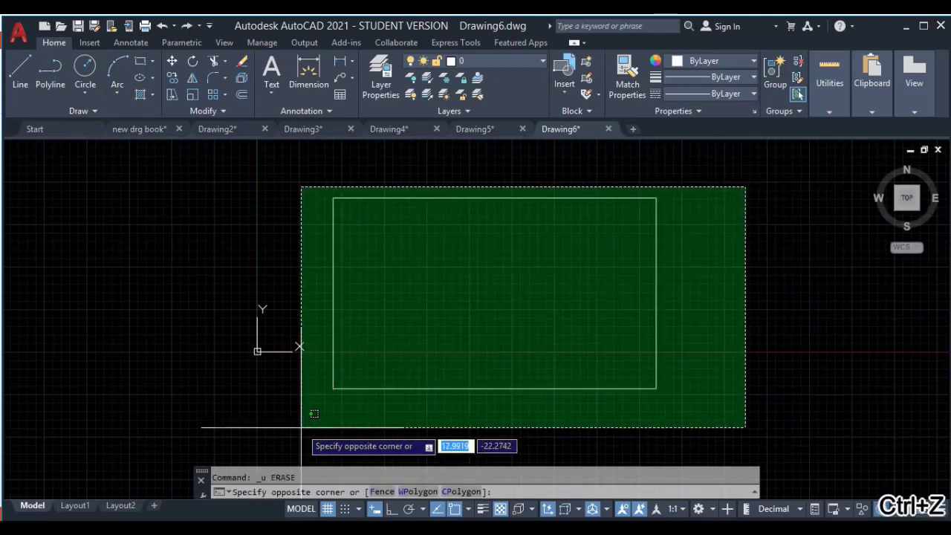
left_click(313, 414)
left_click(675, 142)
left_click(579, 265)
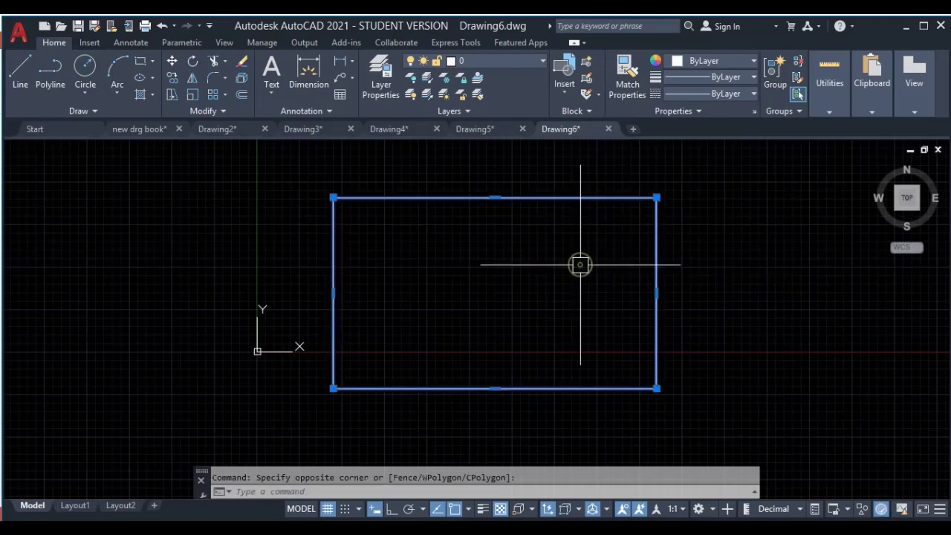
key("Delete")
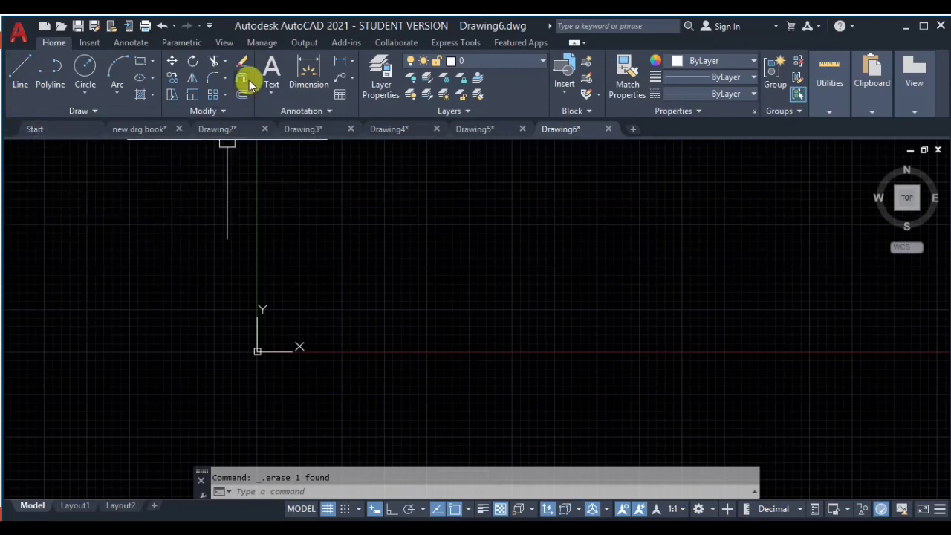
Draw a two-segment polyline that runs slightly upward to the right and turns back down to the left
left_click(47, 87)
left_click(261, 261)
left_click(561, 232)
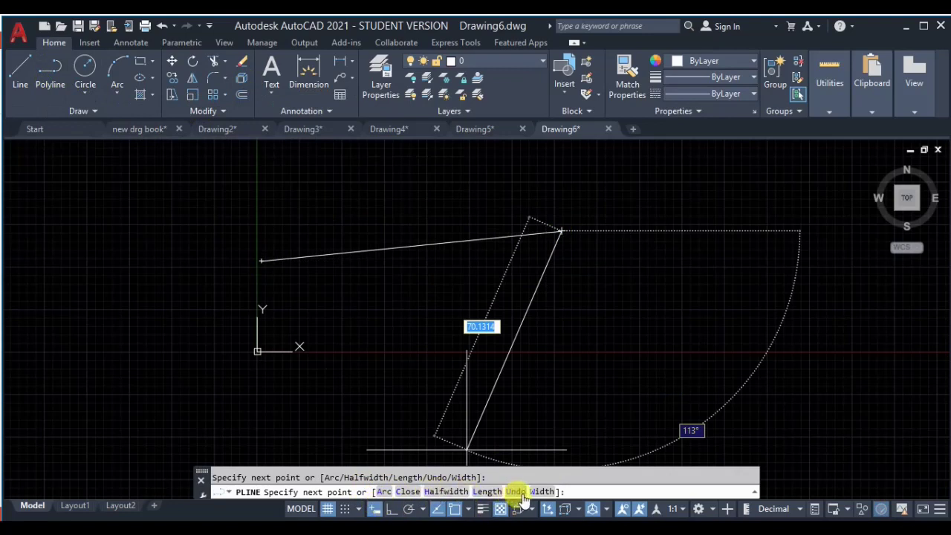
left_click(486, 400)
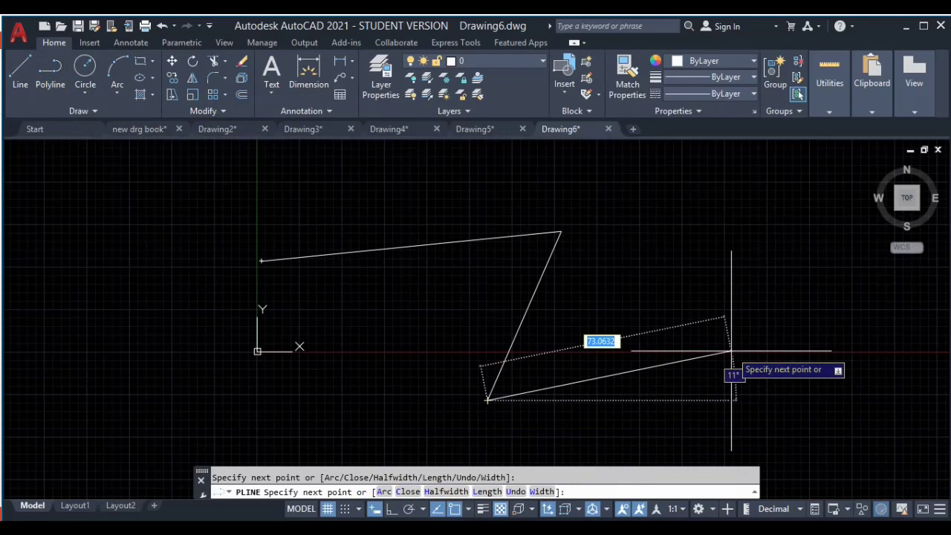
key("Escape")
Select the two-segment polyline as one object and erase it
left_click(646, 223)
left_click(431, 299)
key("Delete")
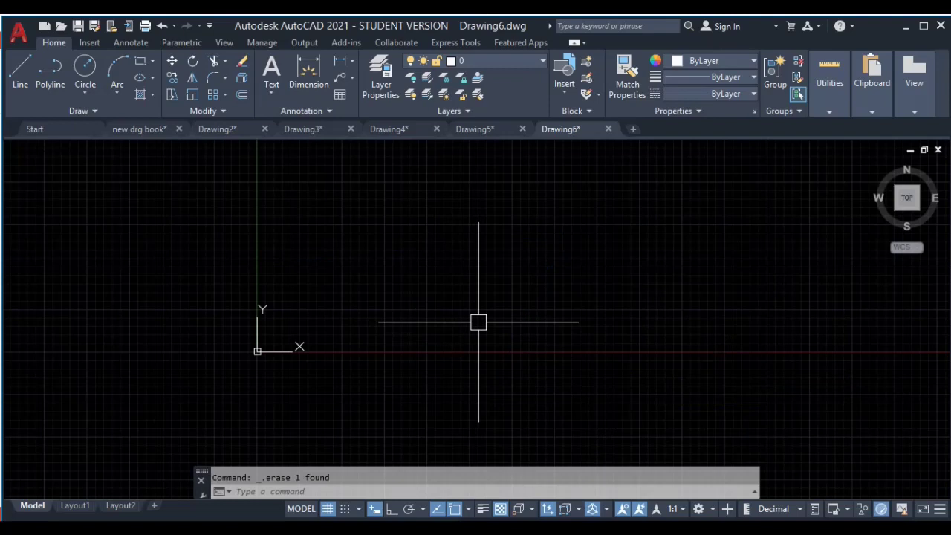
Turn on Ortho mode and draw a vertical line to the right of the origin
left_click(20, 72)
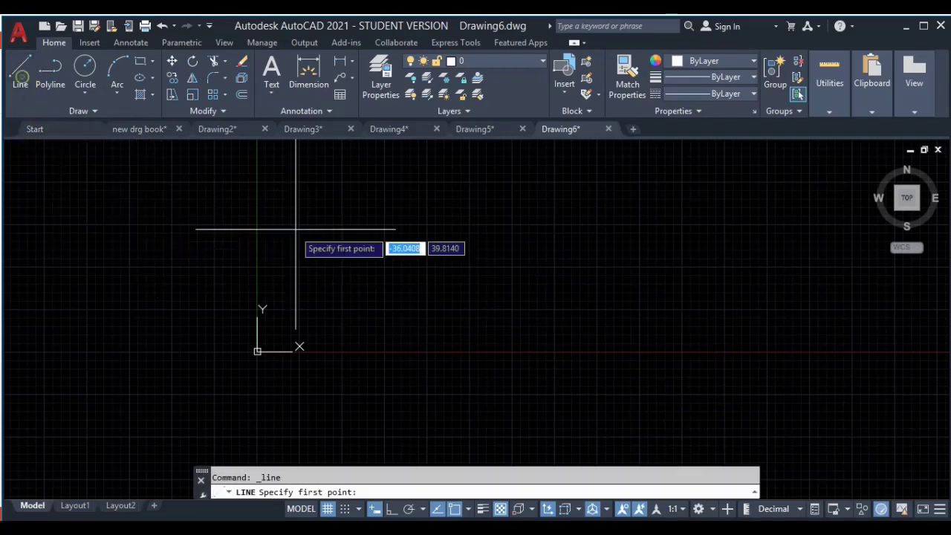
left_click(434, 464)
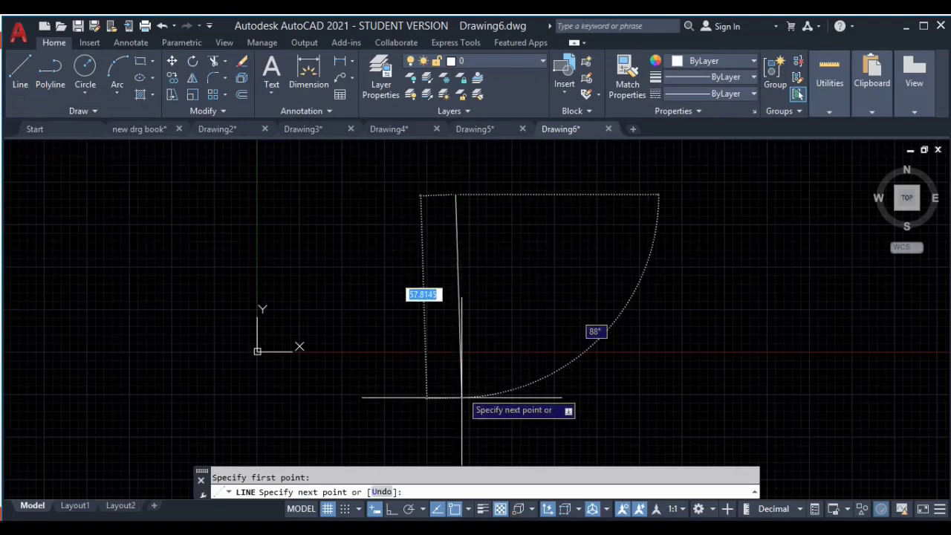
left_click(391, 510)
key("Escape")
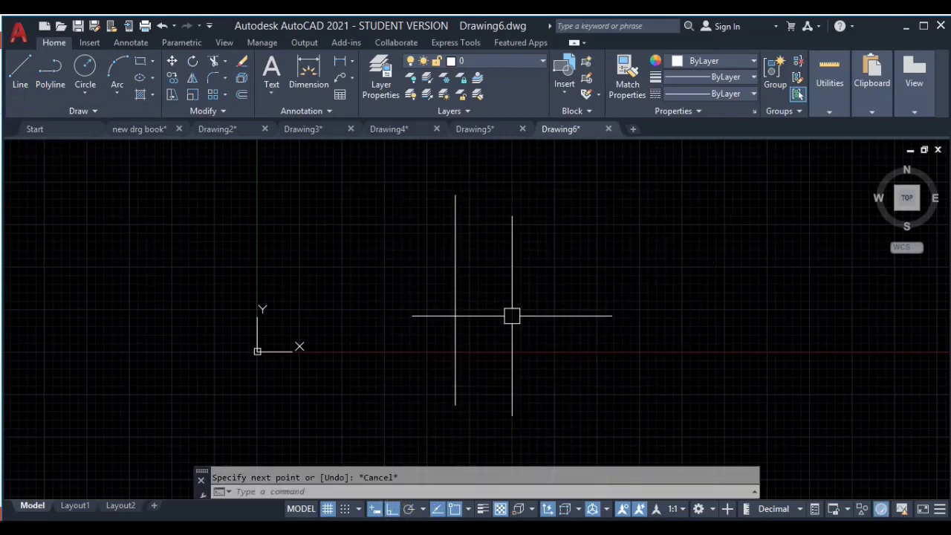
Copy the vertical line three times to its right at roughly equal, freely picked spacings
left_click(455, 232)
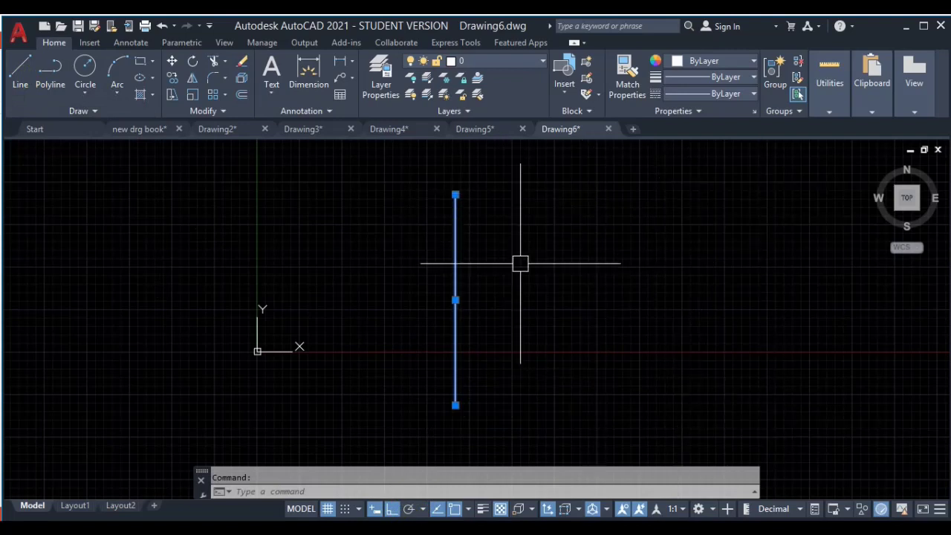
left_click(491, 263)
type("co")
key("Return")
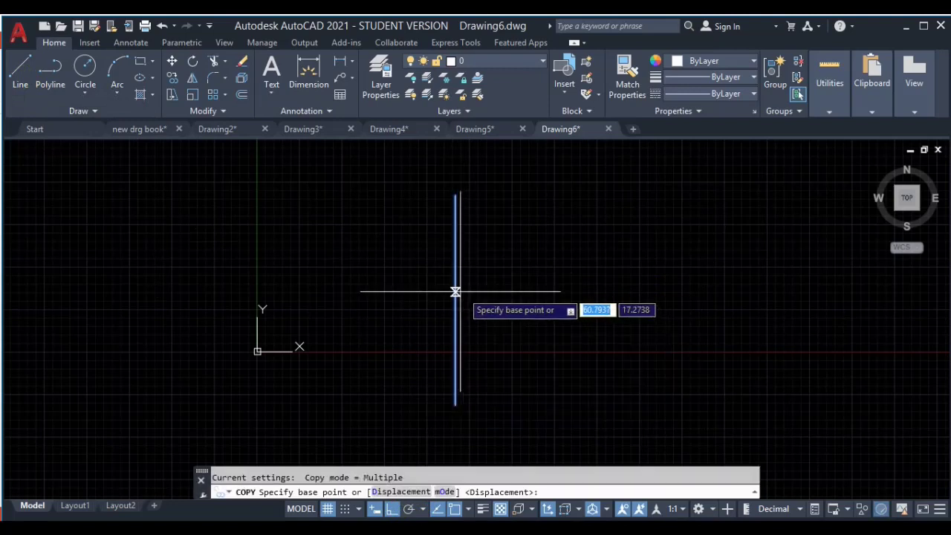
left_click(455, 291)
left_click(510, 289)
left_click(568, 290)
left_click(623, 292)
key("Escape")
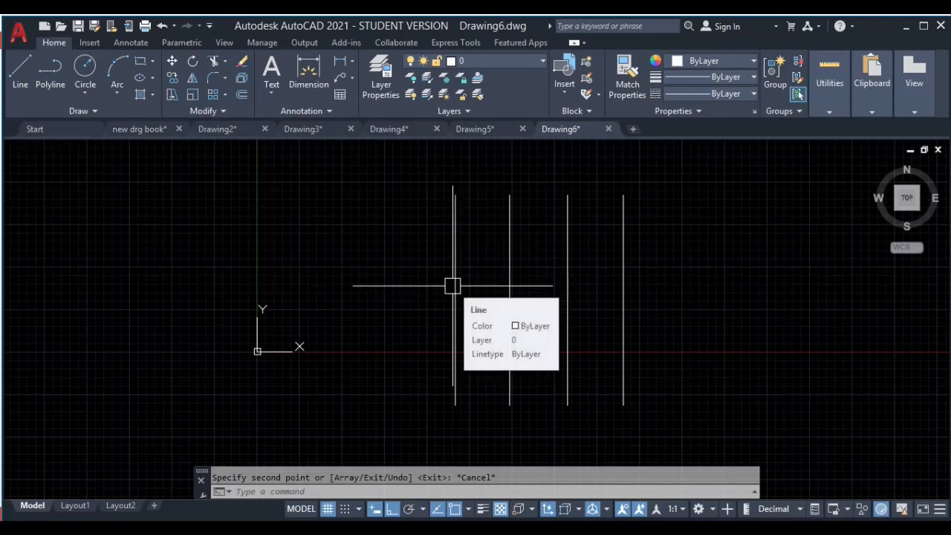
Erase the three copied vertical lines, keeping the original line
left_click(667, 260)
left_click(525, 295)
key("Delete")
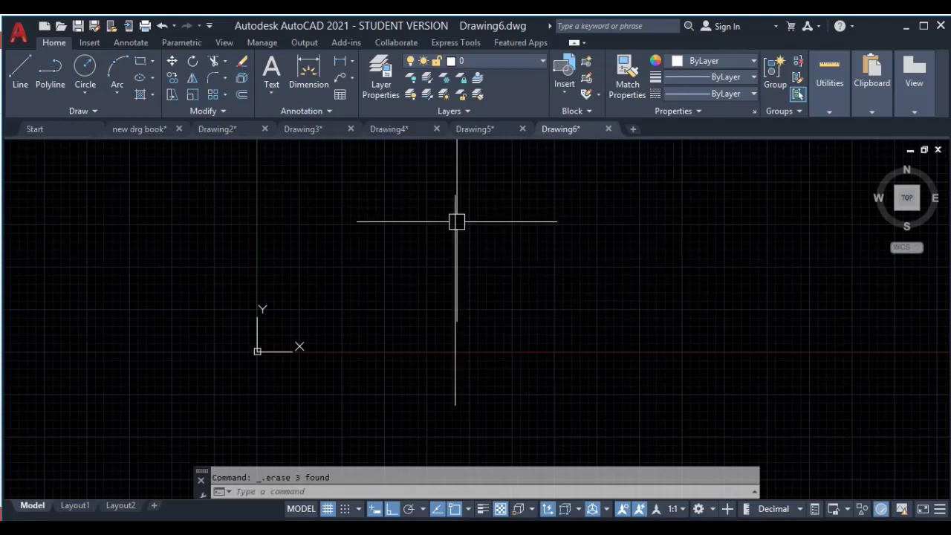
Draw a horizontal line to the right of the vertical line and erase it
left_click(455, 245)
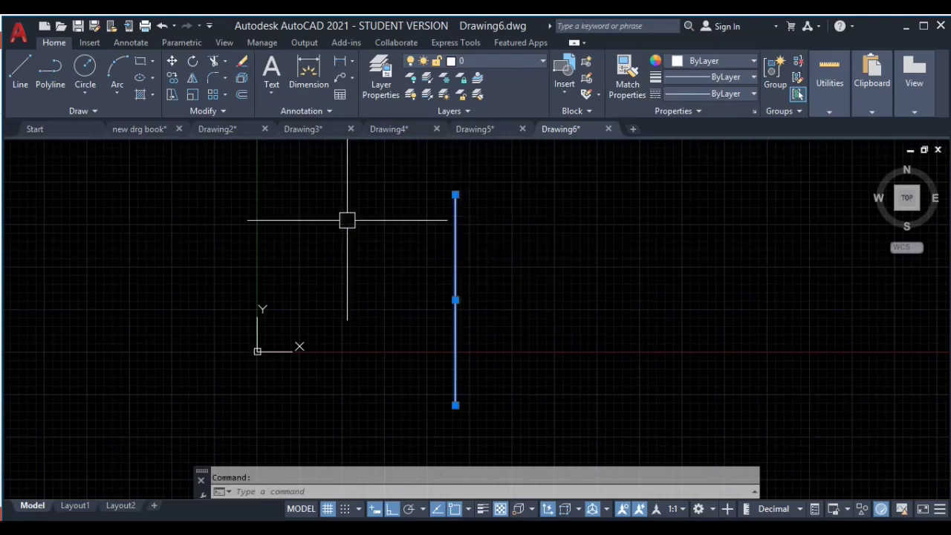
middle_click_drag(552, 305, 436, 310)
type("l")
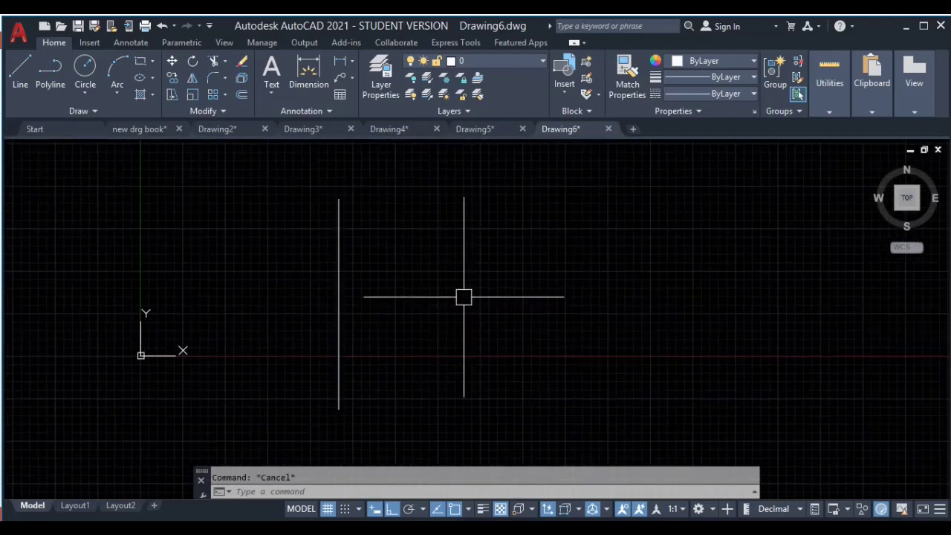
key("Return")
left_click(432, 325)
left_click(699, 343)
key("Escape")
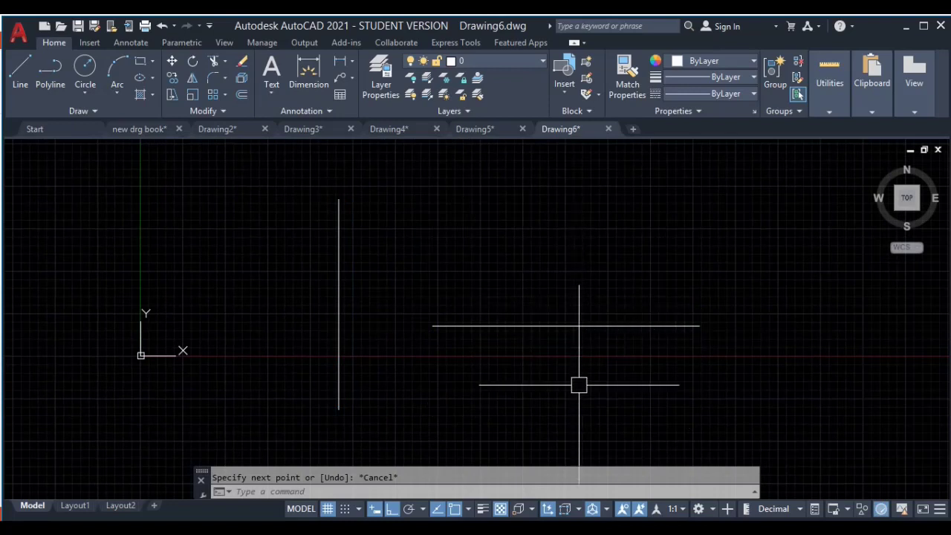
left_click(614, 292)
left_click(556, 367)
key("Delete")
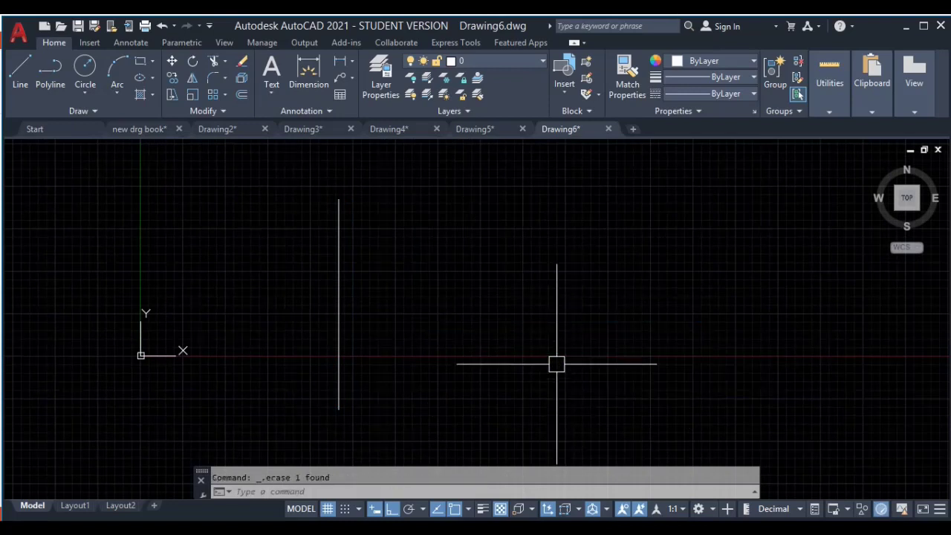
left_click(242, 96)
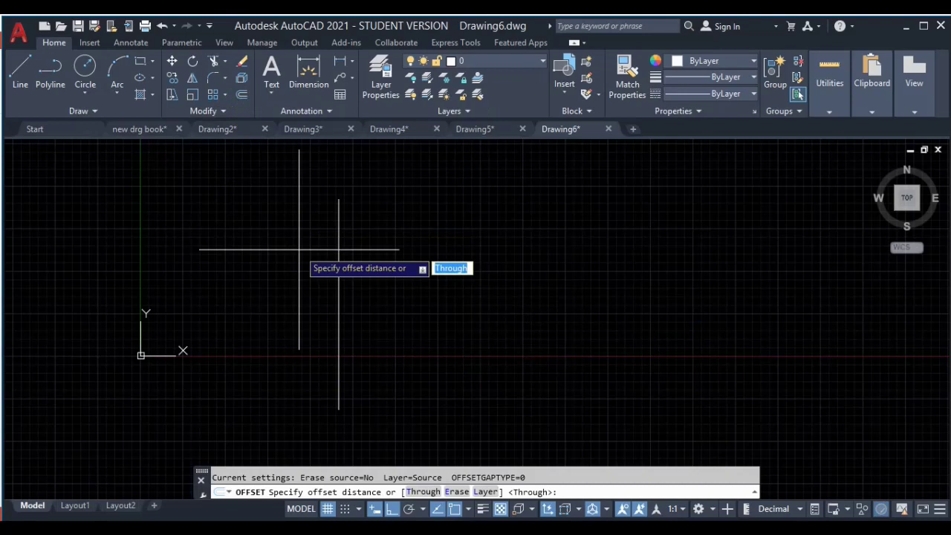
key("Escape")
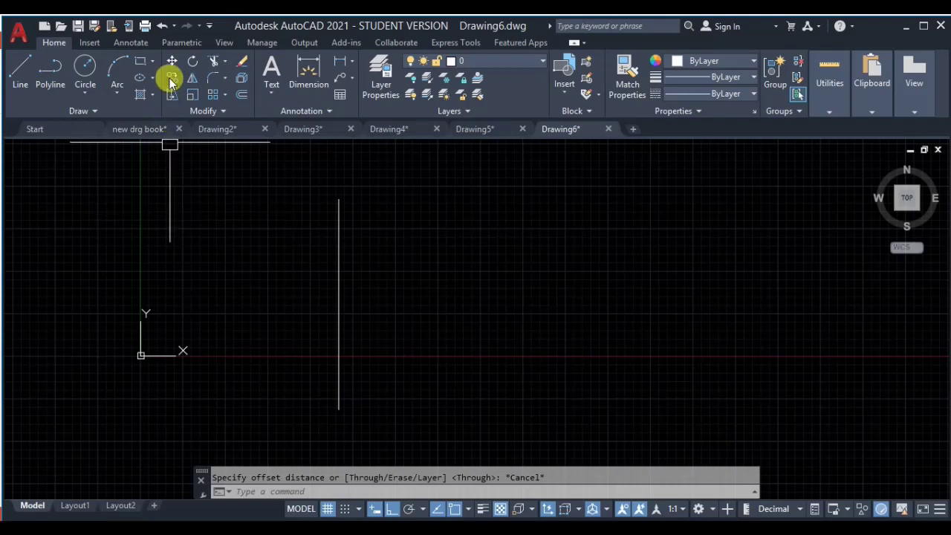
left_click(394, 185)
left_click(300, 261)
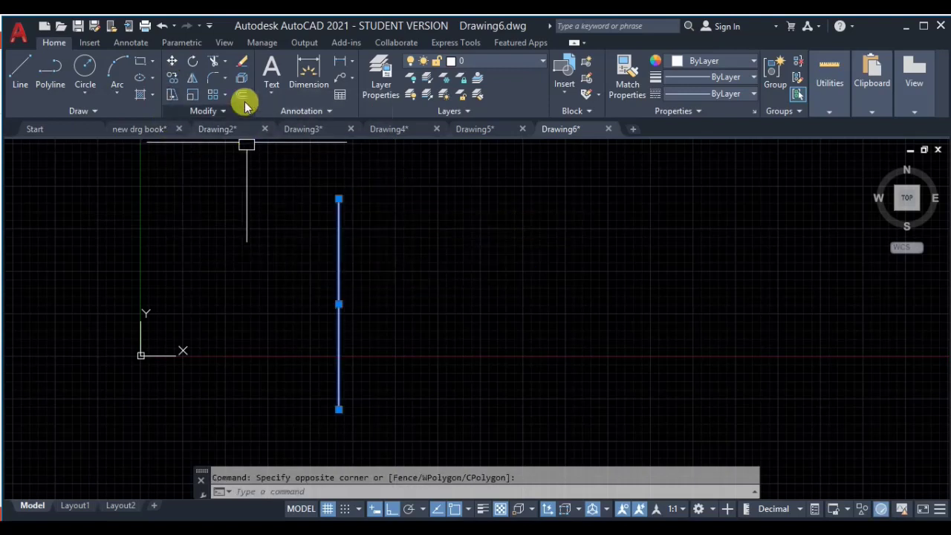
key("Escape")
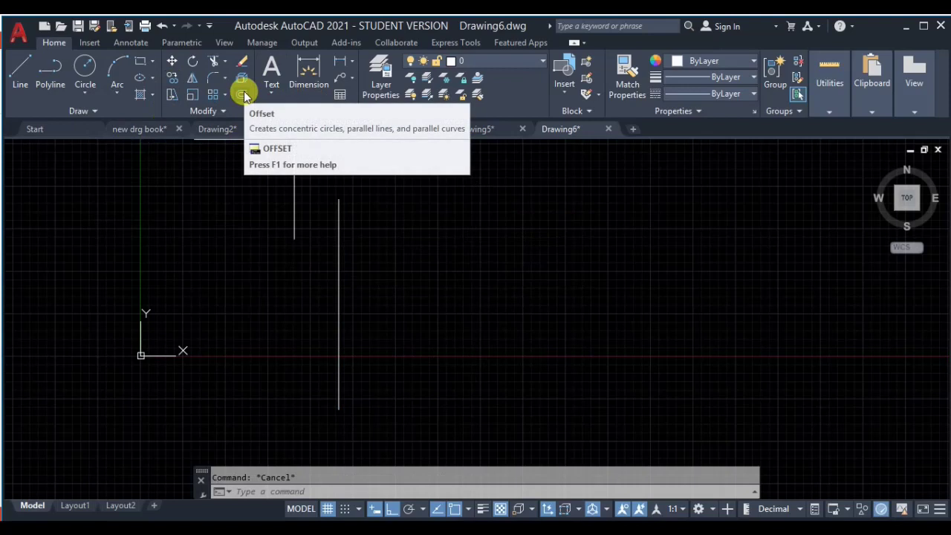
Set the Offset distance to 20 and leave the command without offsetting an object
left_click(243, 94)
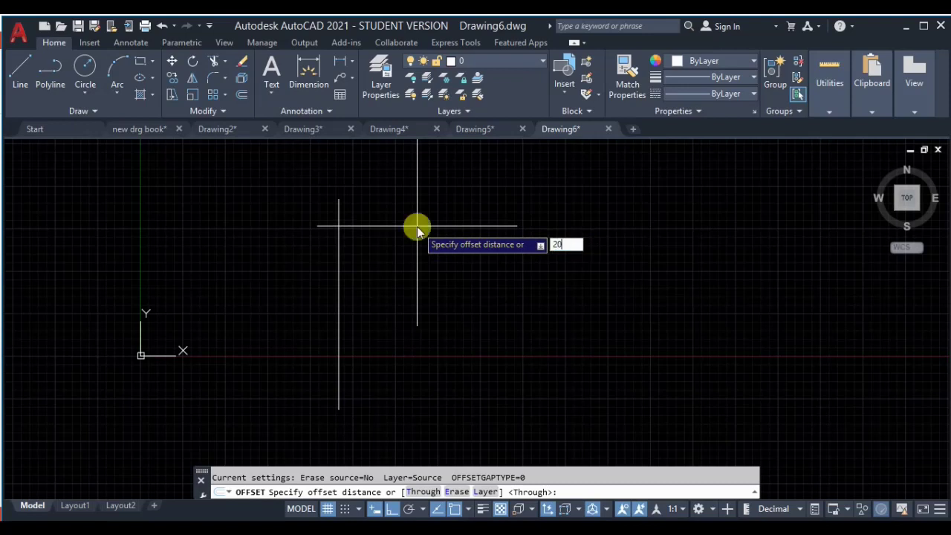
key("Return")
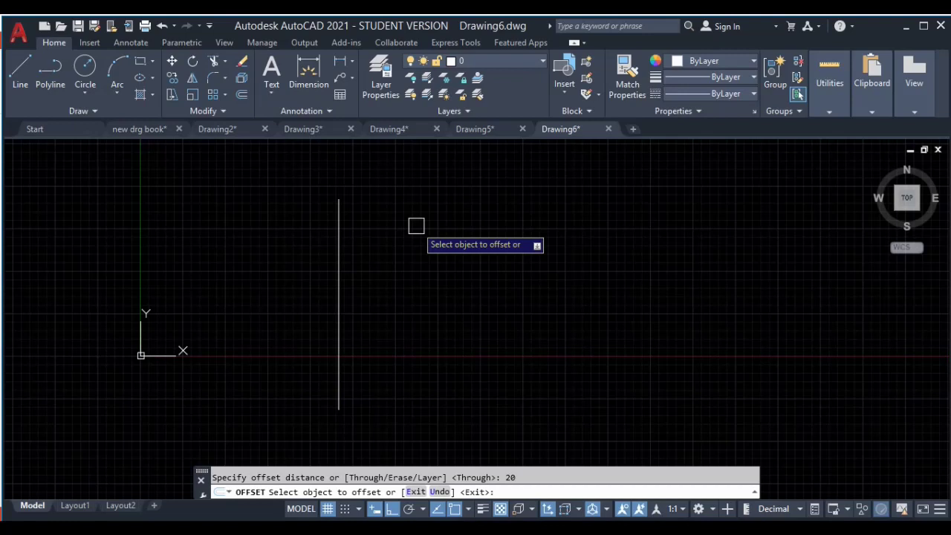
key("Escape")
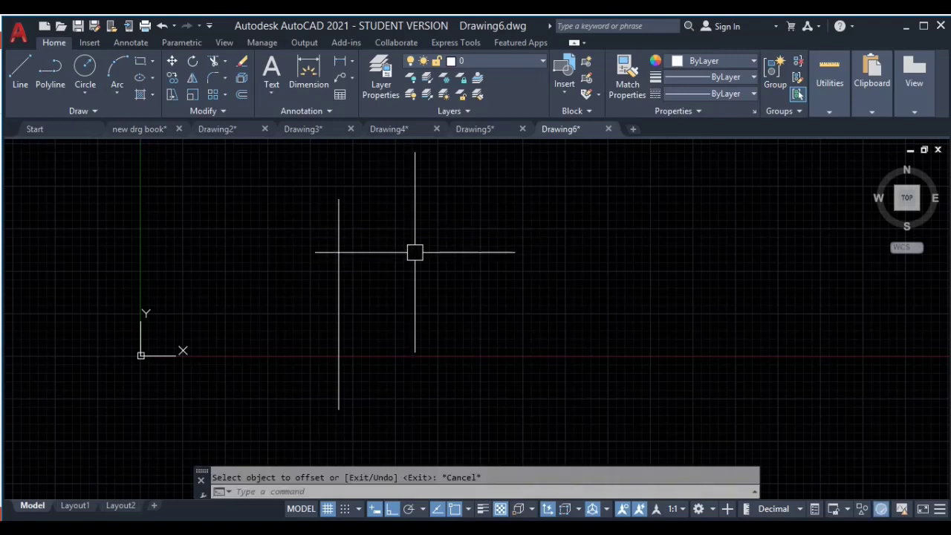
Draw two separate horizontal lines to the right of the vertical line, the second one well above the first
type("l")
key("Return")
left_click(483, 369)
left_click(785, 372)
key("Escape")
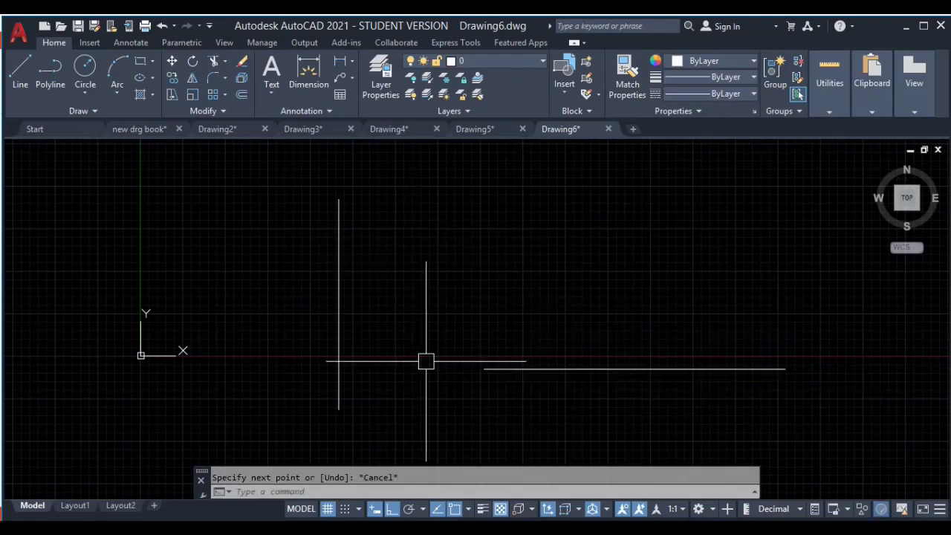
middle_click_drag(596, 227, 575, 287)
key("Return")
left_click(495, 202)
left_click(781, 203)
key("Escape")
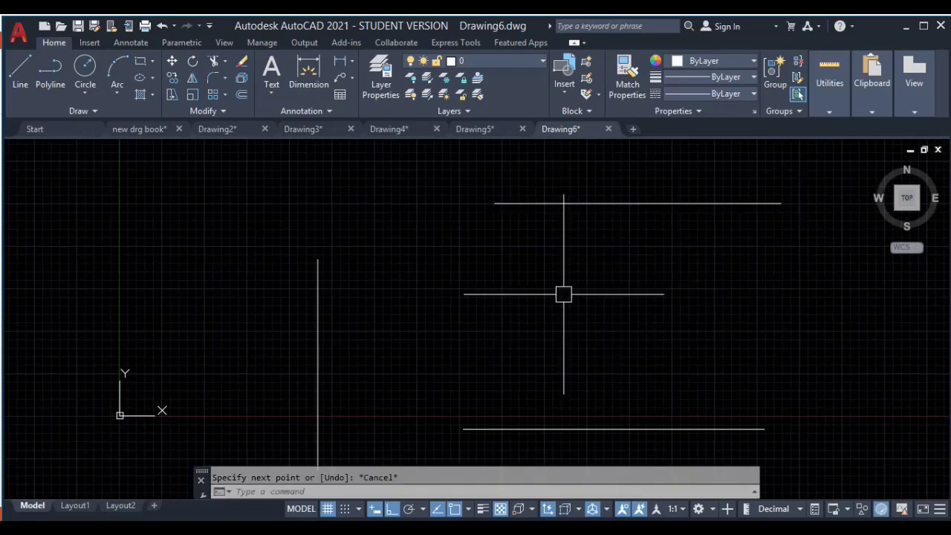
Offset the vertical line to its right, using the offset distance of 20
left_click(243, 95)
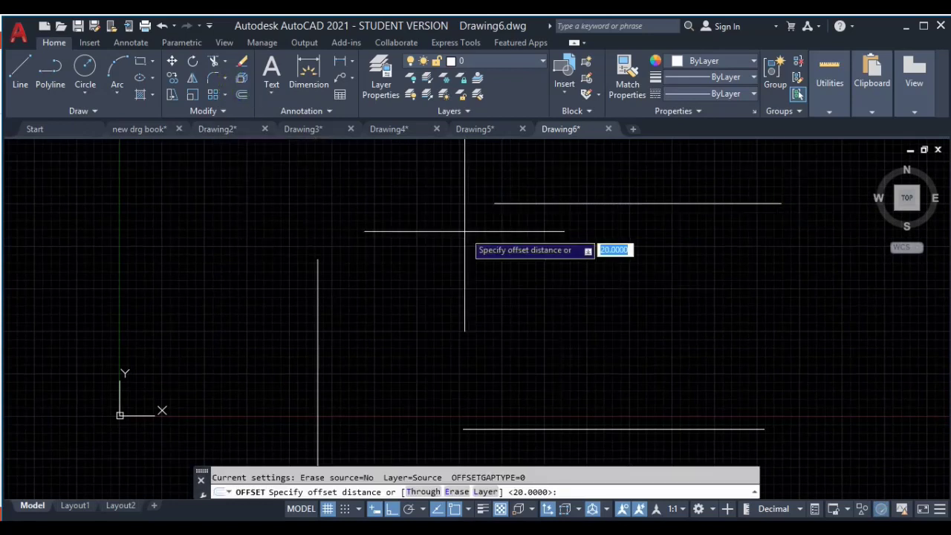
key("Return")
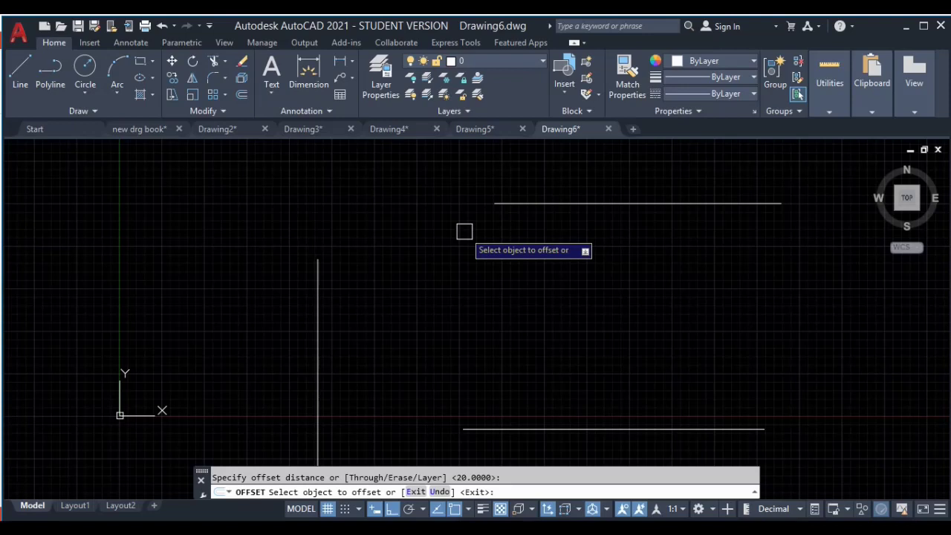
middle_click_drag(454, 257, 485, 196)
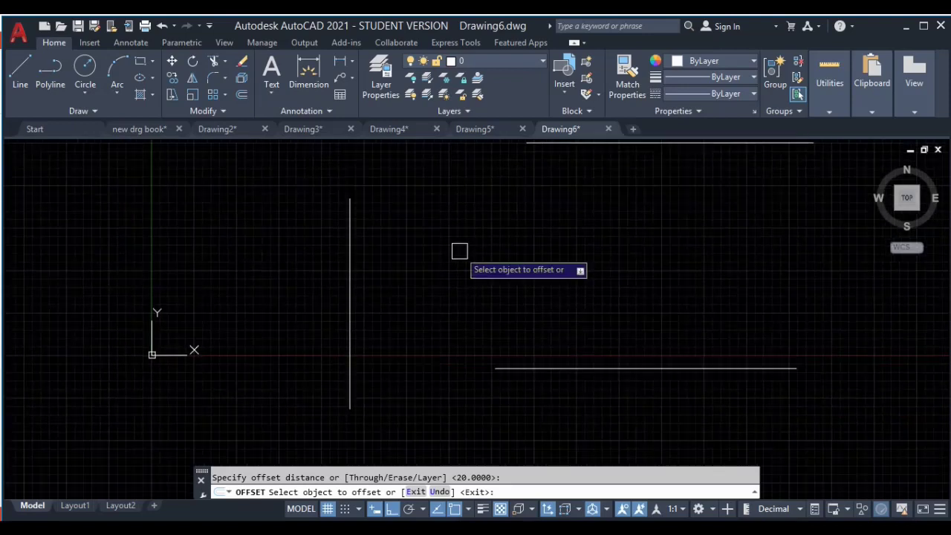
left_click(350, 262)
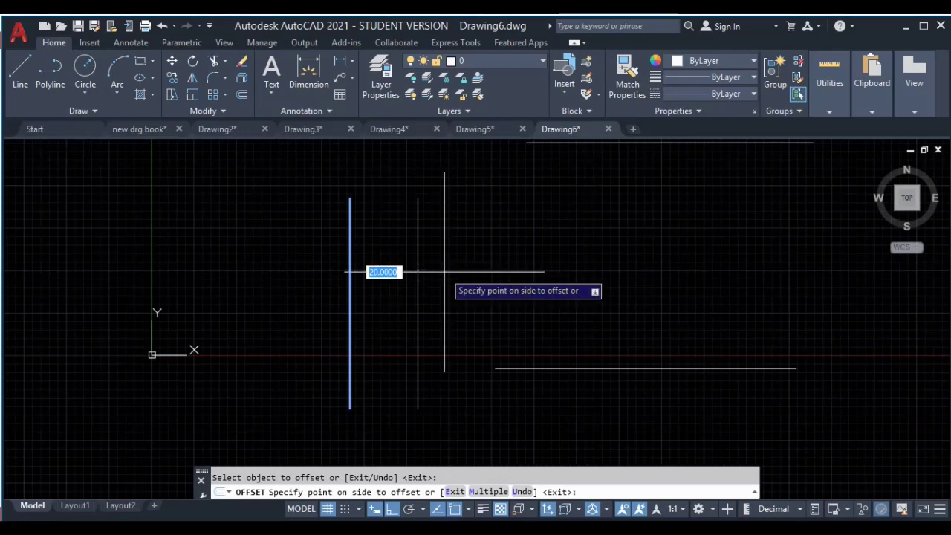
left_click(470, 313)
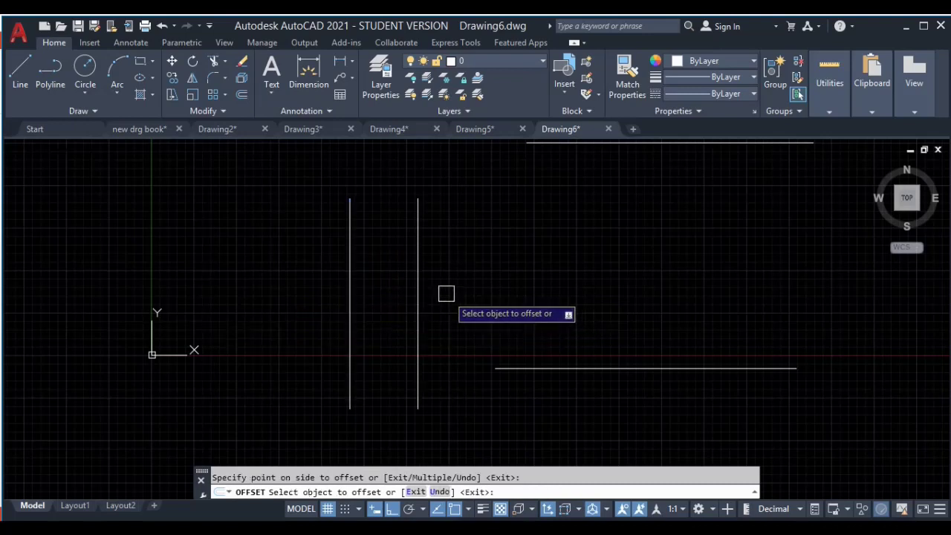
Add six more parallel vertical lines by offsetting each newest line another 20 units to the right
left_click(419, 286)
left_click(490, 297)
left_click(487, 282)
left_click(543, 283)
left_click(555, 285)
left_click(590, 282)
left_click(622, 282)
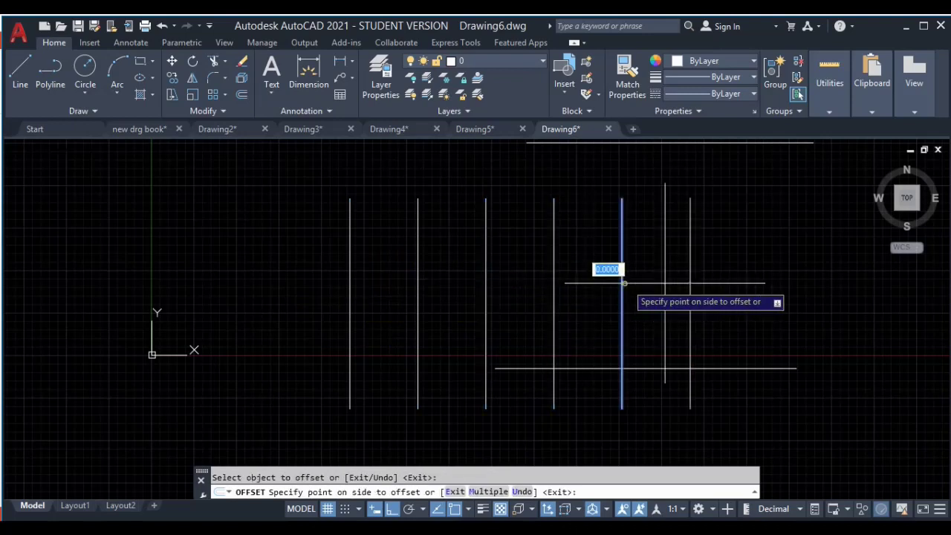
left_click(679, 280)
left_click(691, 280)
left_click(747, 282)
left_click(758, 280)
left_click(780, 279)
key("Escape")
Erase all eight vertical lines together, leaving the two horizontal lines
left_click(880, 268)
left_click(249, 263)
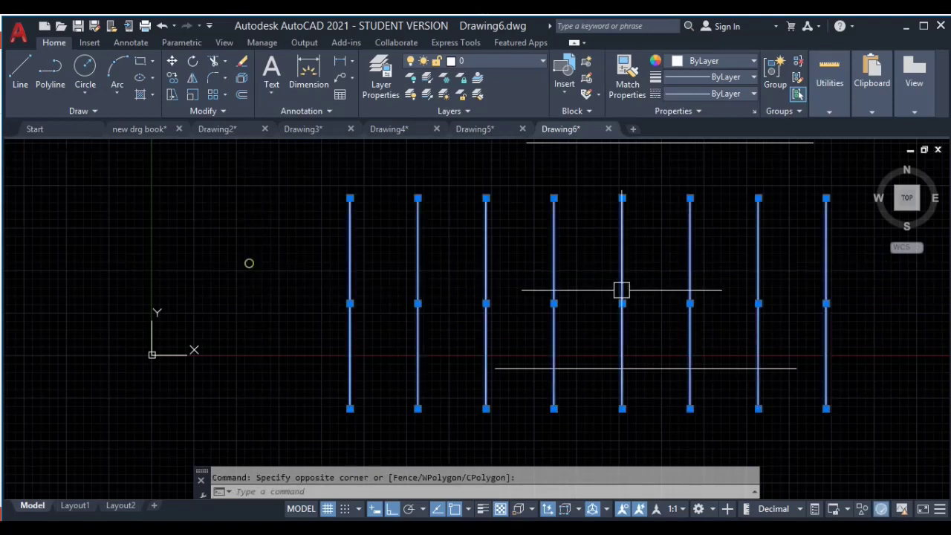
key("Delete")
Offset the lower horizontal line by 5 units once upward and once downward
mouse_move(632, 293)
middle_mouse_down()
mouse_move(446, 260)
mouse_move(431, 265)
middle_mouse_up()
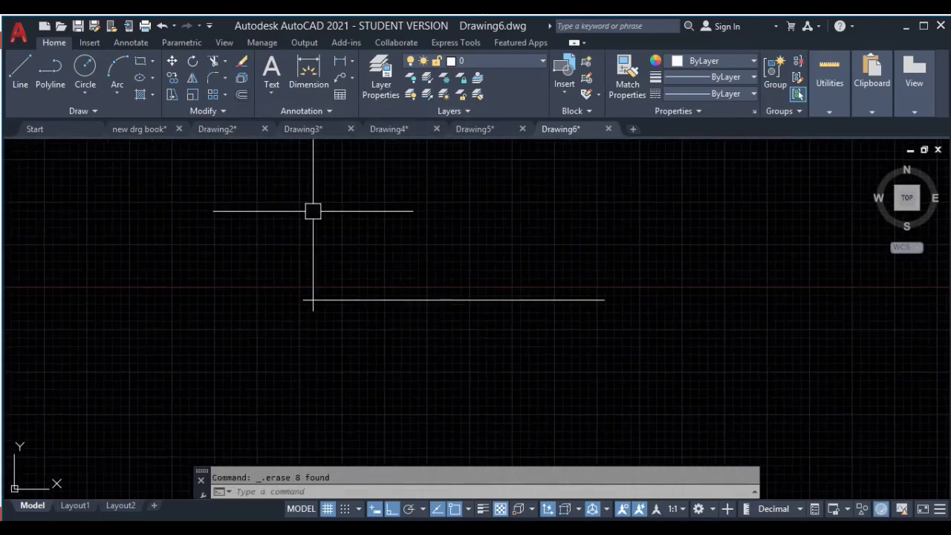
type("o")
key("Return")
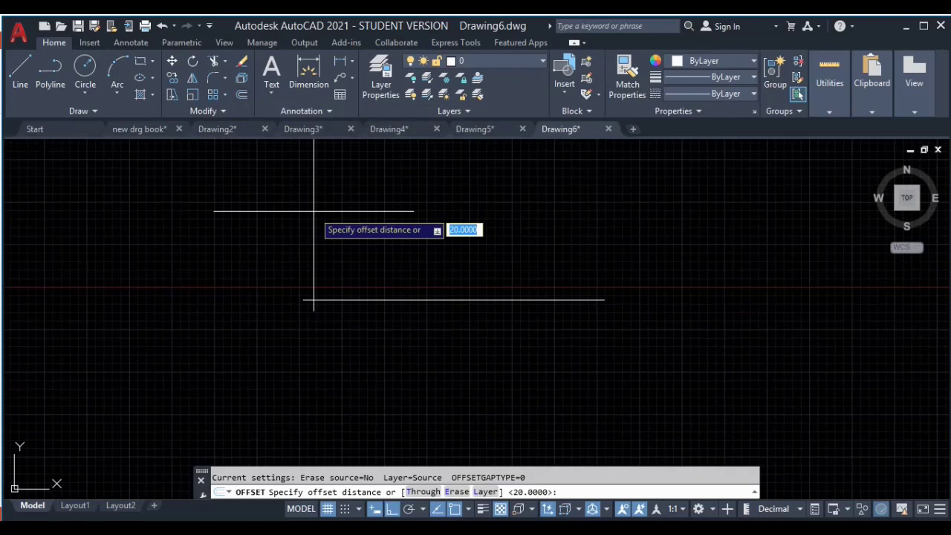
key("Return")
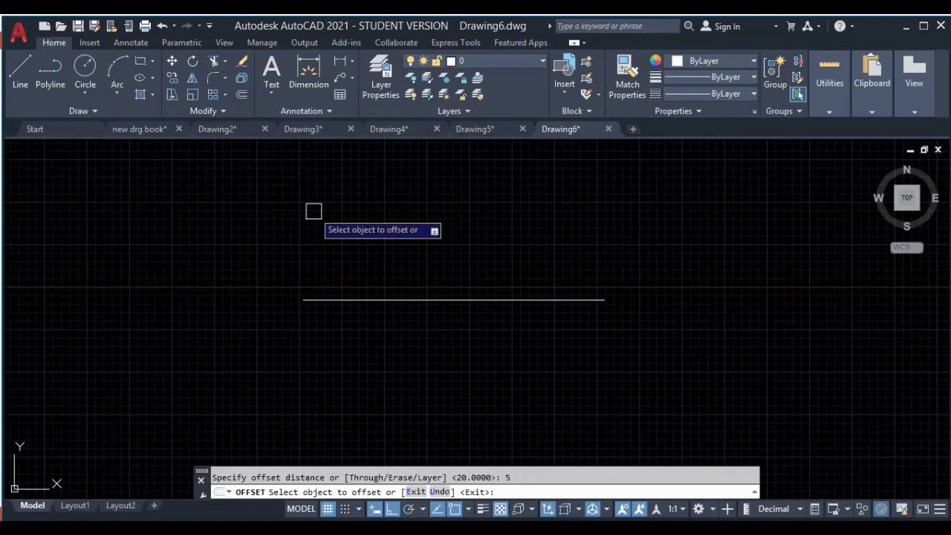
left_click(373, 299)
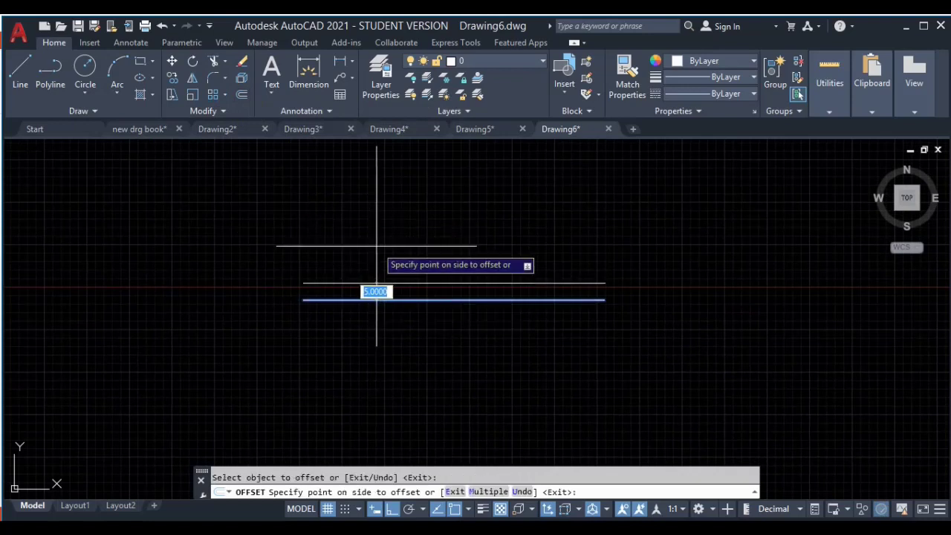
left_click(376, 245)
left_click(380, 299)
left_click(378, 342)
Add four more parallel horizontal lines by offsetting each newest lowest line another 5 units downward
left_click(390, 317)
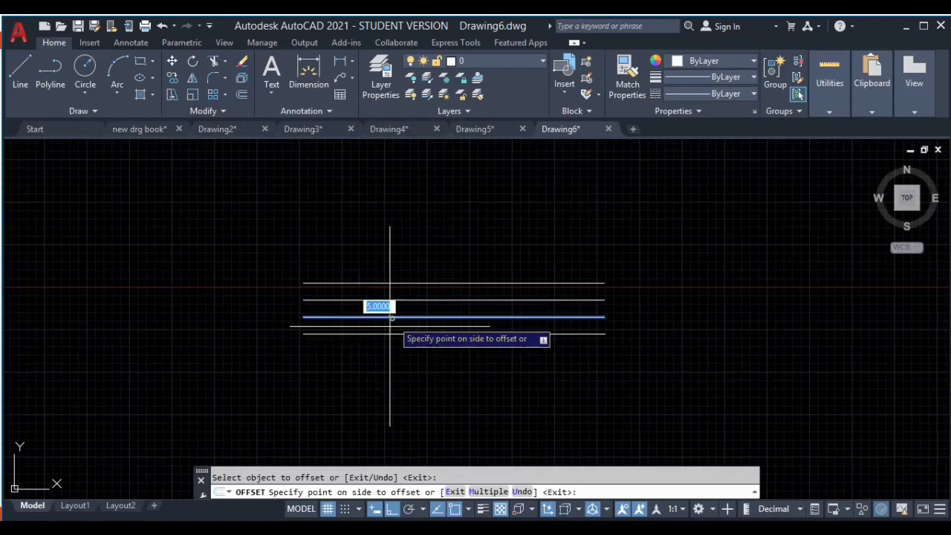
left_click(396, 336)
left_click(399, 333)
left_click(403, 379)
left_click(415, 351)
left_click(413, 398)
left_click(423, 369)
left_click(419, 402)
Offset the upper horizontal line by 10 units, once upward and once downward
middle_click_drag(545, 298, 533, 416)
middle_click_drag(472, 276, 472, 372)
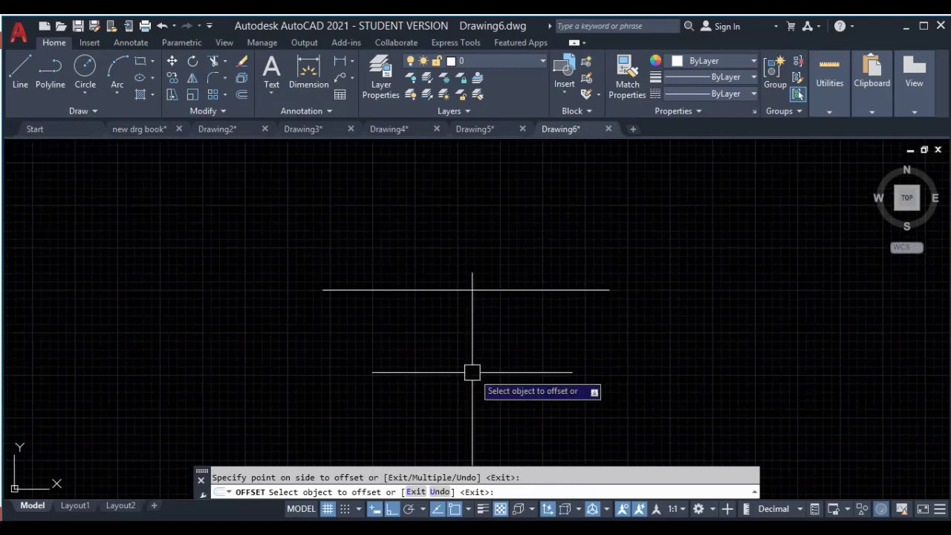
key("Escape")
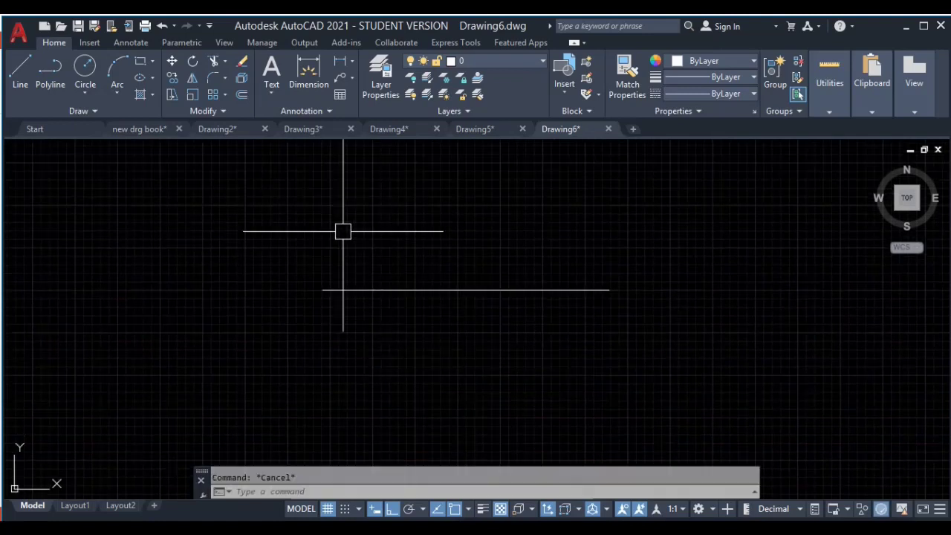
key("Return")
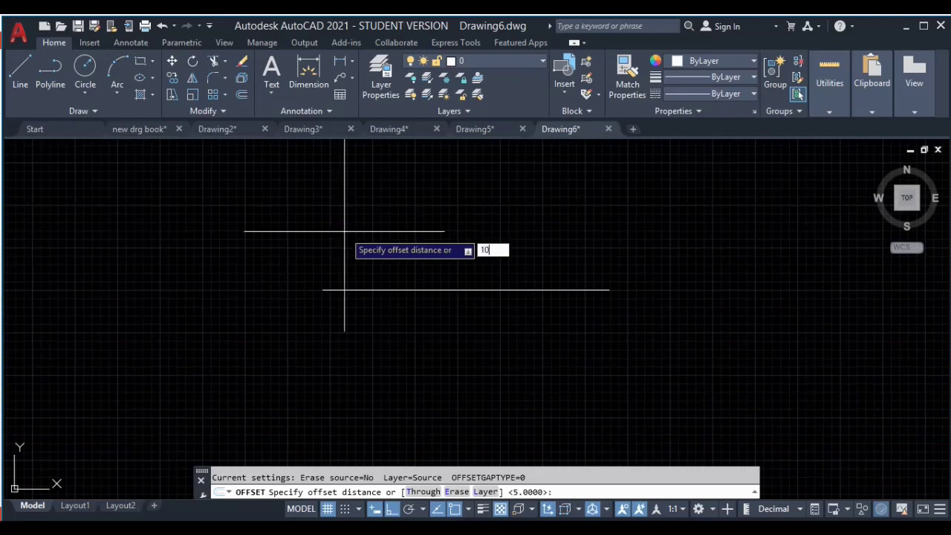
key("Return")
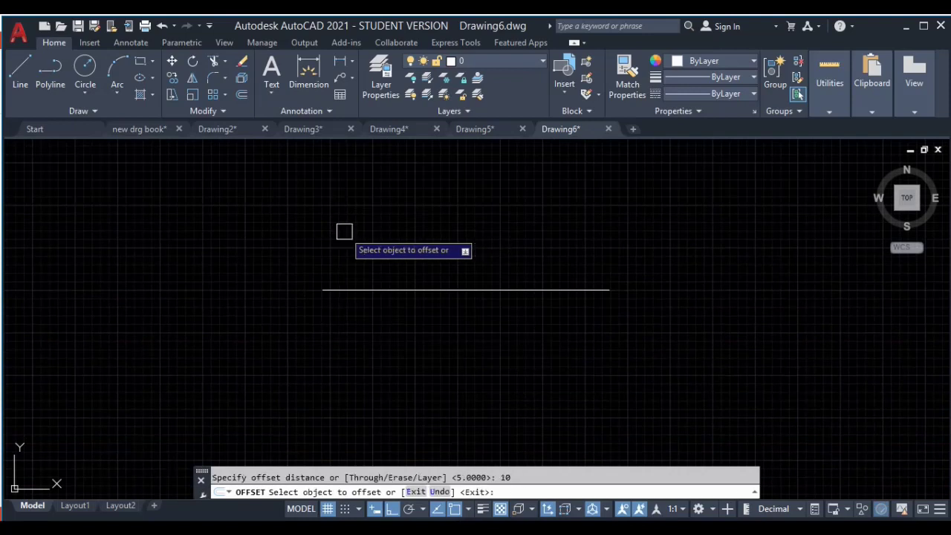
left_click(392, 291)
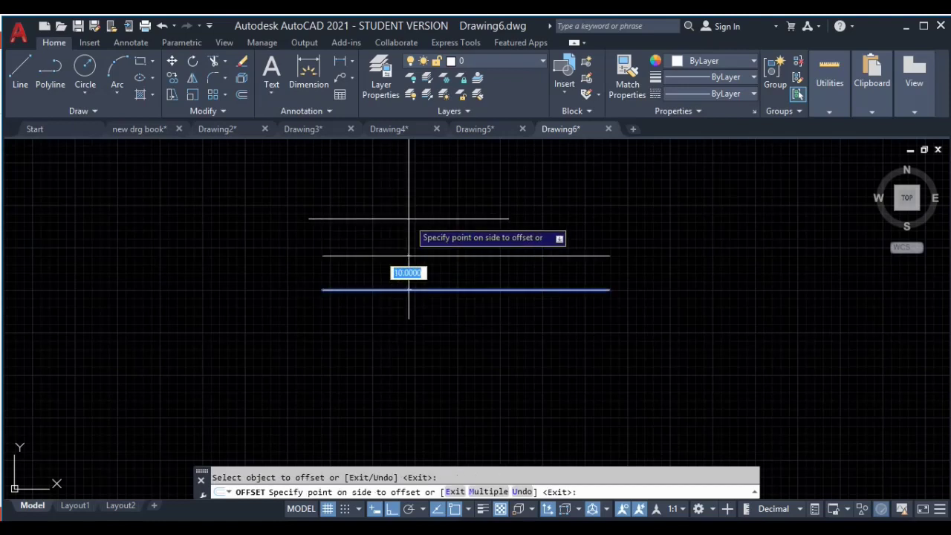
left_click(408, 218)
middle_click_drag(458, 222, 457, 260)
left_click(456, 328)
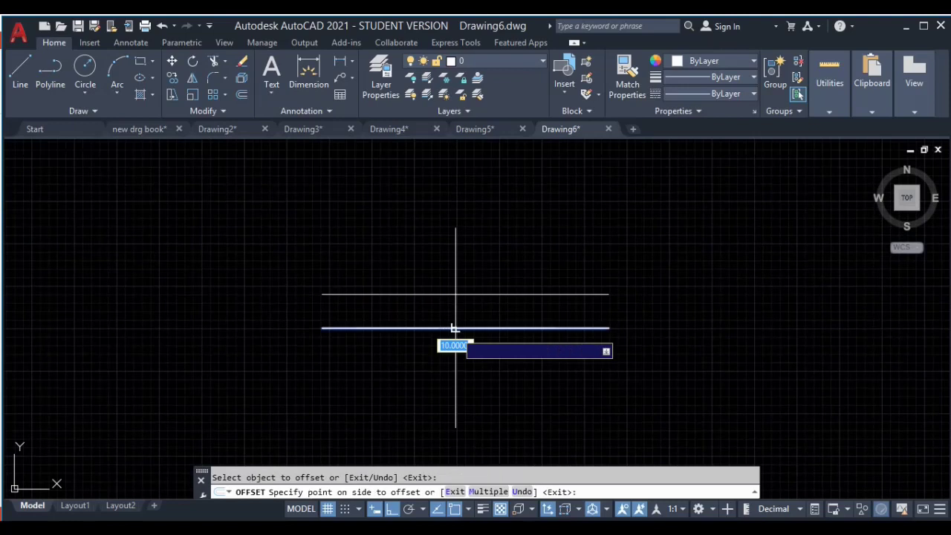
left_click(454, 356)
Add one more parallel line above and two more below by offsetting the outermost lines another 10 units each
left_click(456, 295)
left_click(464, 236)
left_click(466, 363)
left_click(466, 402)
middle_click_drag(521, 305, 488, 237)
left_click(515, 328)
left_click(510, 372)
Add two more parallel lines above the group by offsetting each newest top line another 10 units upward
middle_click_drag(548, 346, 536, 402)
middle_click_drag(604, 260, 554, 332)
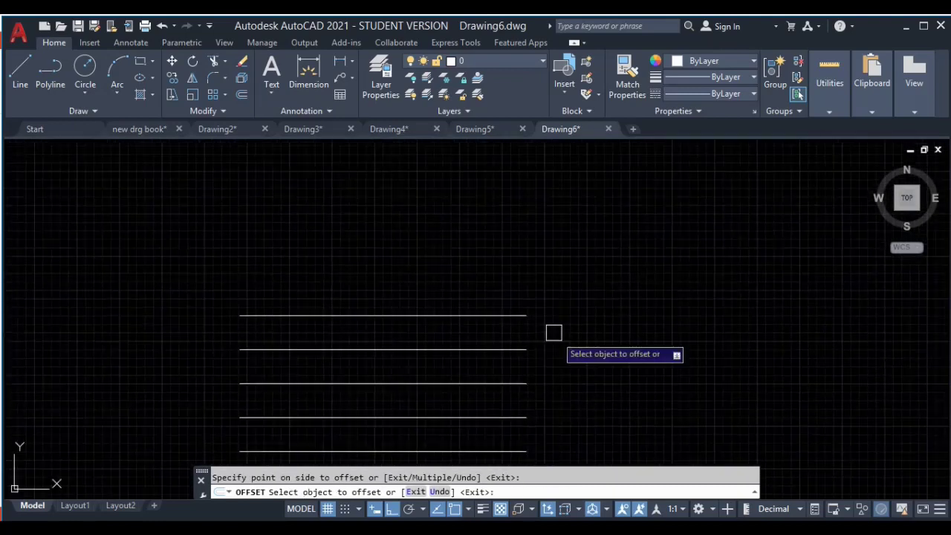
middle_click_drag(537, 297, 554, 319)
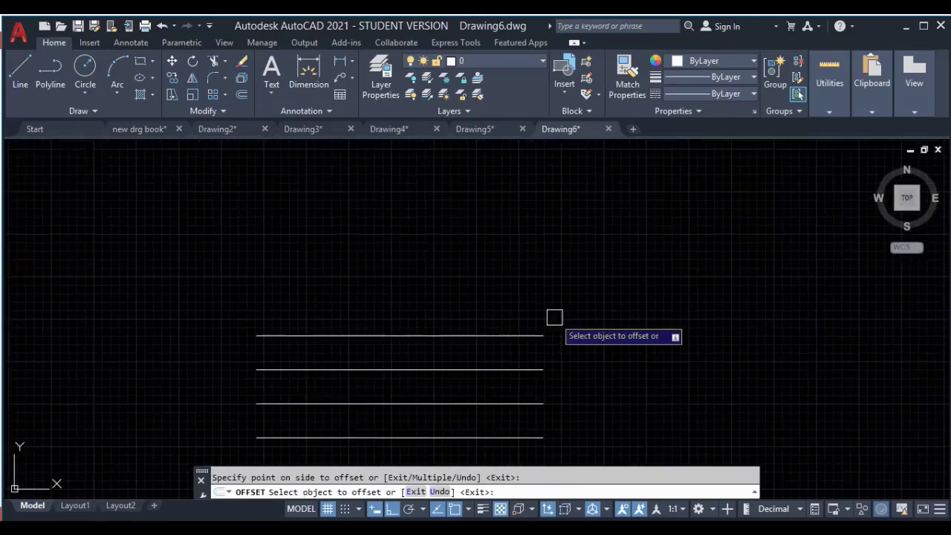
left_click(462, 335)
left_click(458, 291)
left_click(479, 301)
left_click(485, 255)
mouse_move(516, 283)
middle_mouse_down()
mouse_move(493, 246)
mouse_move(512, 274)
middle_mouse_up()
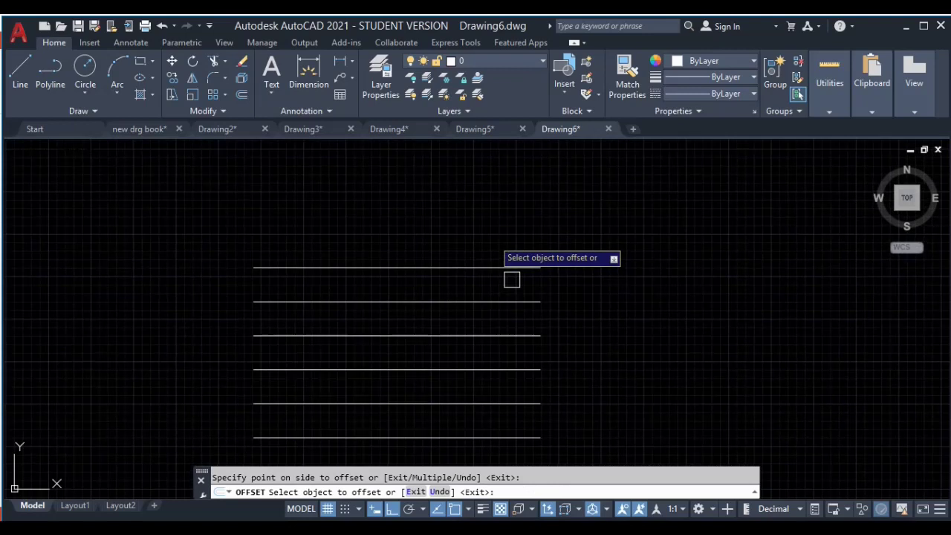
Use the Multiple option of Offset on the top line to add five more lines upward at 10-unit spacing
left_click(471, 266)
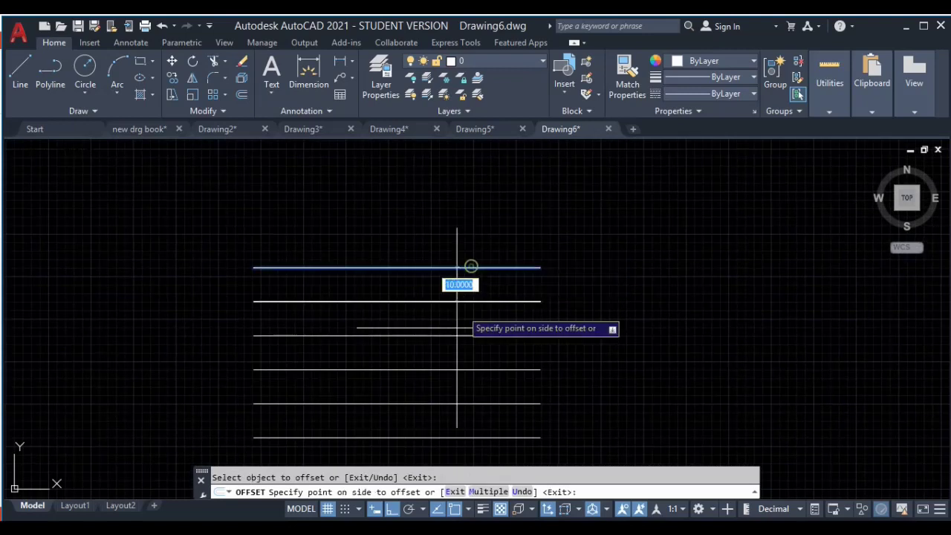
left_click(487, 498)
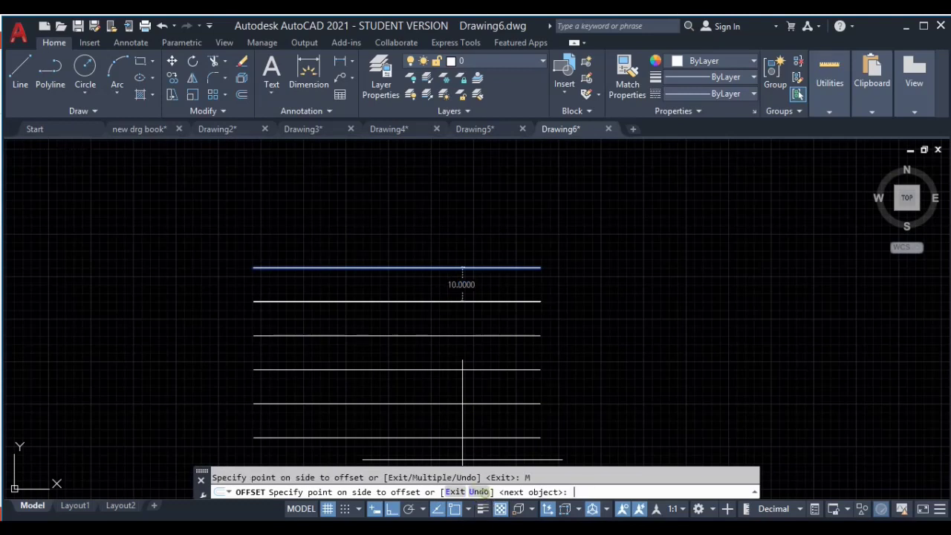
middle_click_drag(434, 317, 441, 365)
left_click(455, 198)
left_click(455, 199)
left_click(467, 184)
middle_click_drag(487, 214, 486, 237)
left_click(483, 193)
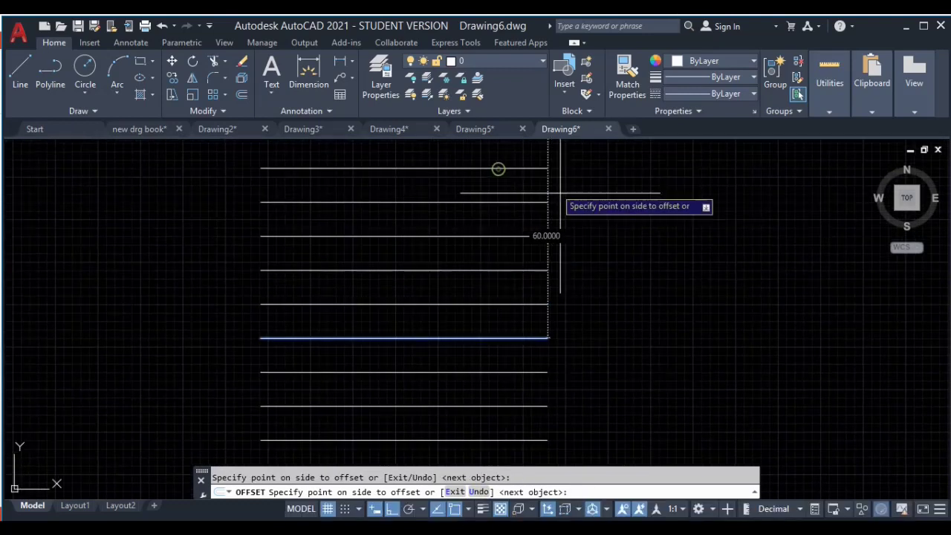
key("Return")
middle_click_drag(612, 230, 386, 225)
key("Escape")
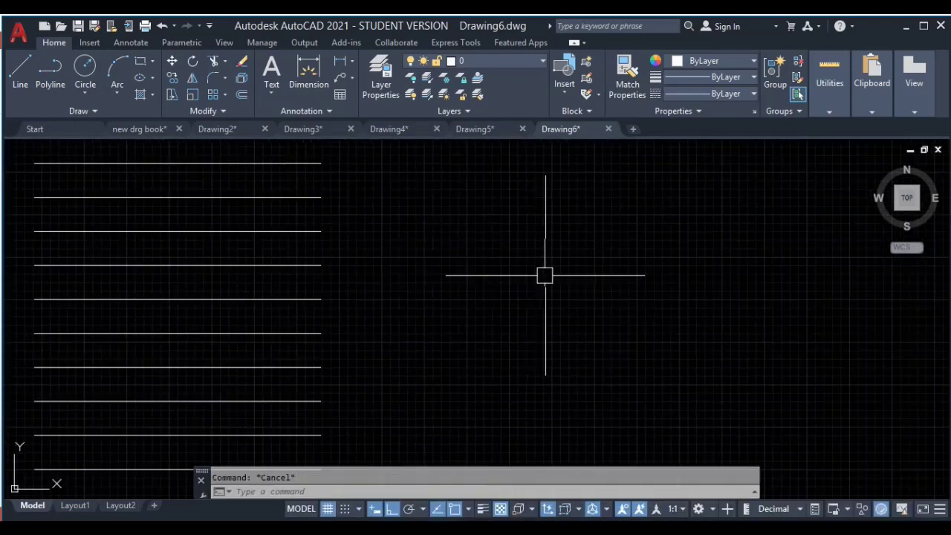
Draw a single vertical line in the empty area to the right of the horizontal lines
middle_click_drag(654, 249, 544, 242)
type("l")
key("Return")
left_click(559, 193)
left_click(560, 394)
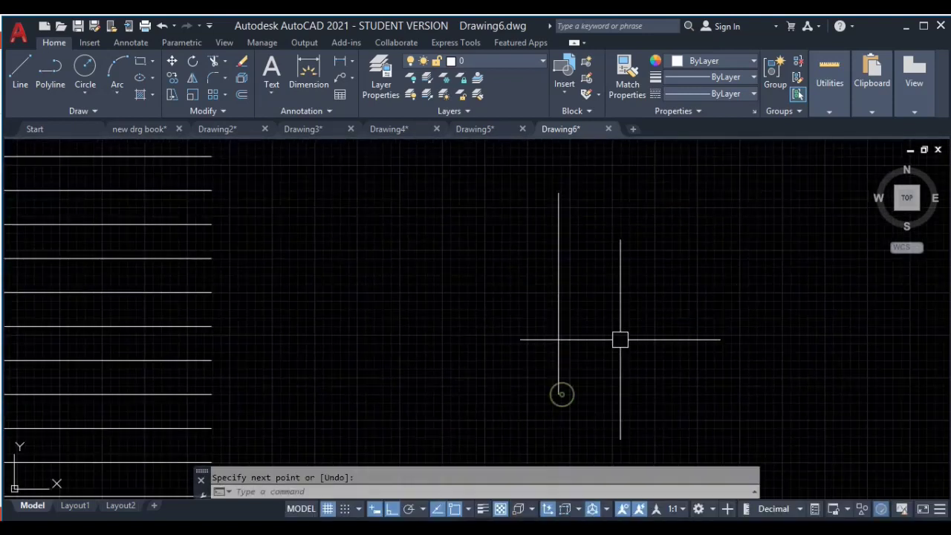
middle_click_drag(620, 338, 525, 327)
key("Return")
Offset the vertical line with the Multiple option to make eight parallel lines to its right at 10-unit spacing
type("o")
key("Return")
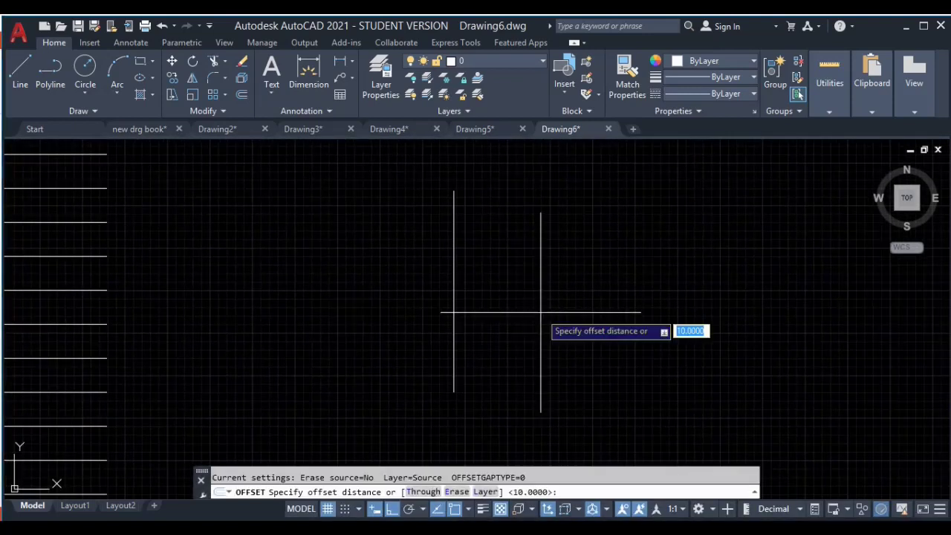
type("10")
key("Return")
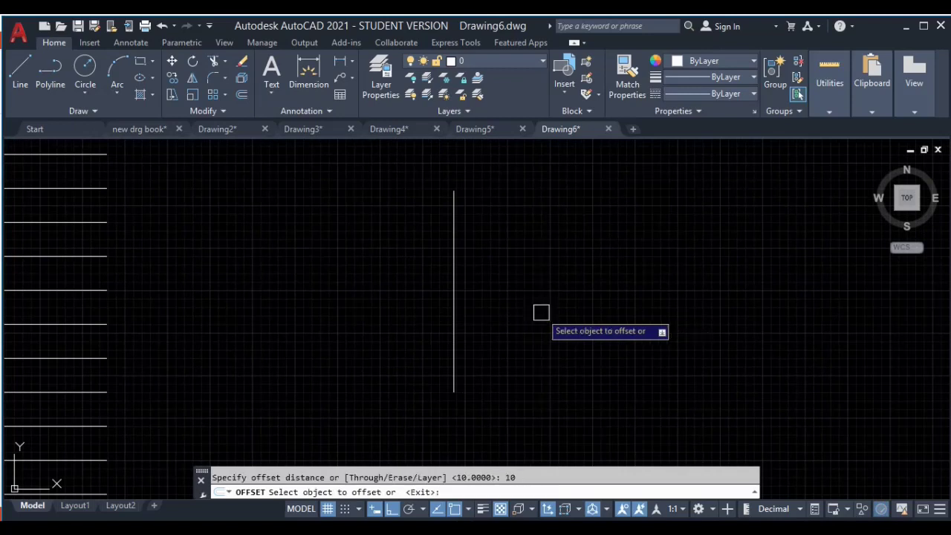
left_click(458, 272)
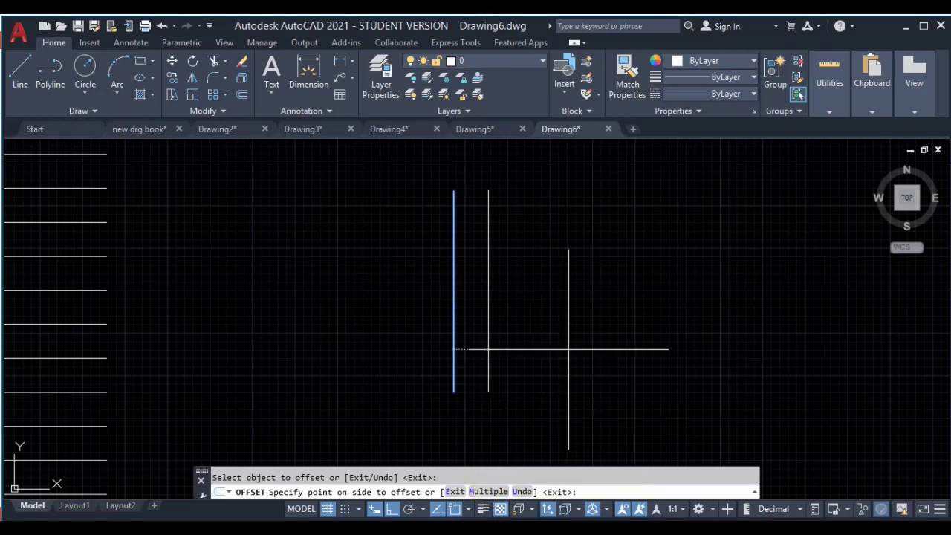
type("m")
key("Return")
left_click(618, 333)
left_click(631, 311)
left_click(633, 305)
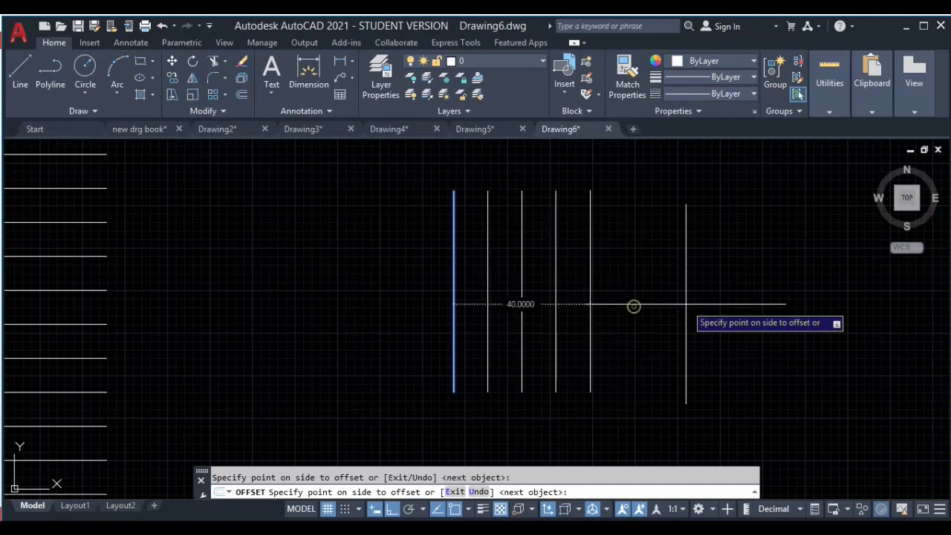
left_click(658, 306)
left_click(682, 305)
left_click(713, 306)
left_click(739, 305)
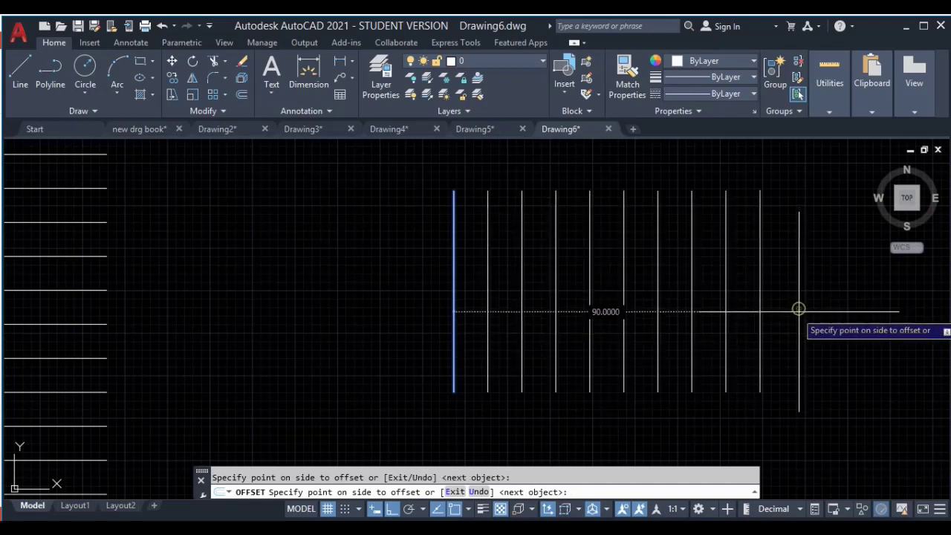
key("Return")
key("Escape")
Erase the whole group of vertical lines at once
left_click(795, 293)
left_click(291, 356)
key("Delete")
Erase both groups of horizontal lines together, clearing the drawing
scroll(296, 294, "down", 3)
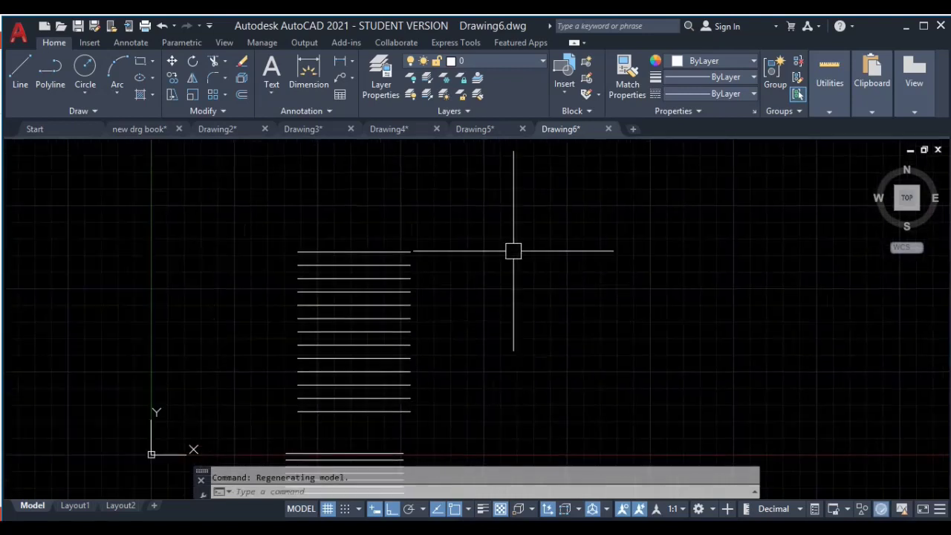
left_click(473, 236)
middle_click_drag(341, 438, 341, 331)
left_click(281, 393)
key("Delete")
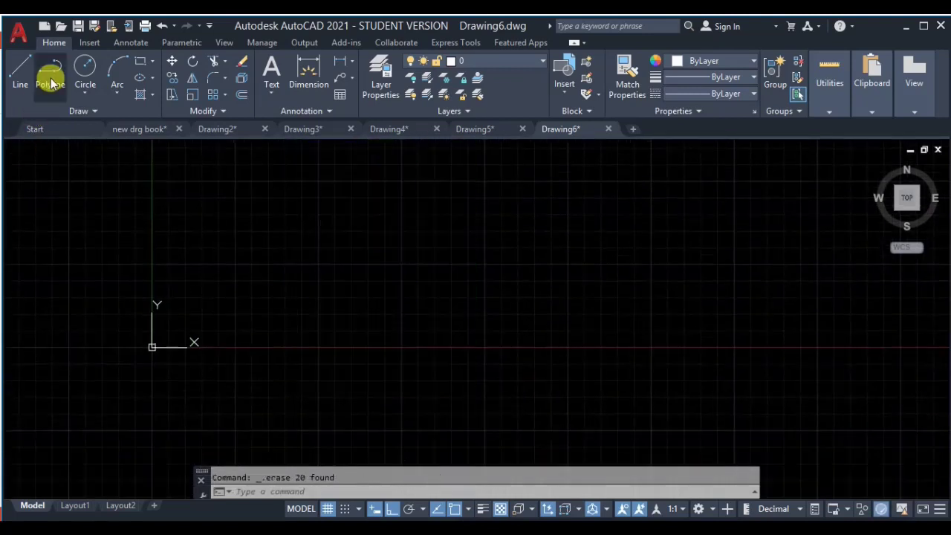
Draw an open stepped polyline of five segments: right, down, right, up and right
left_click(52, 84)
left_click(221, 234)
left_click(422, 234)
left_click(421, 375)
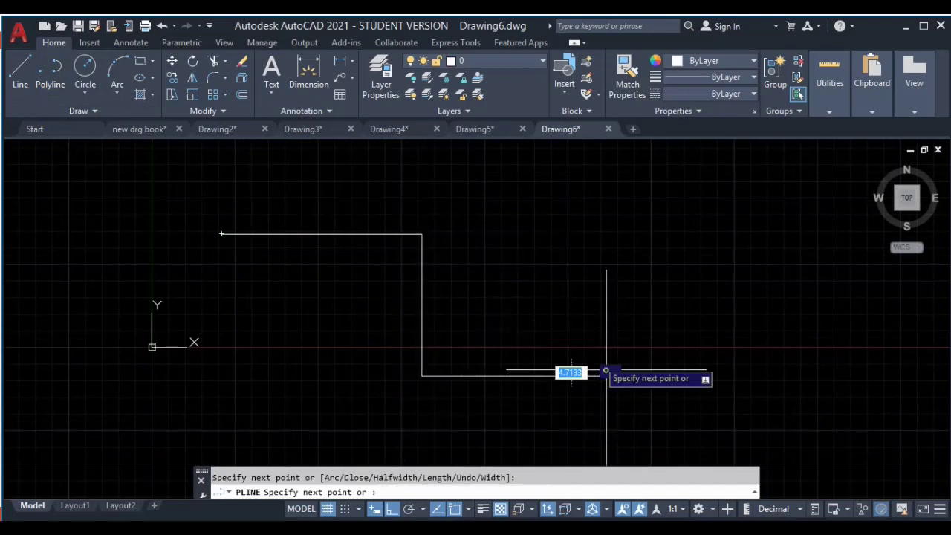
left_click(606, 370)
left_click(606, 264)
left_click(708, 264)
key("Escape")
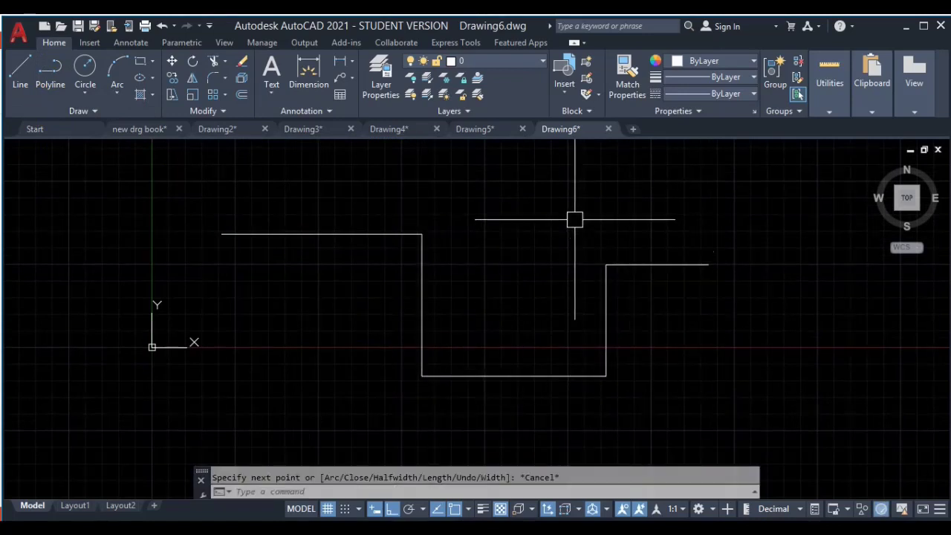
Offset the stepped polyline by 10 units, once below and once above the original
type("o")
key("Return")
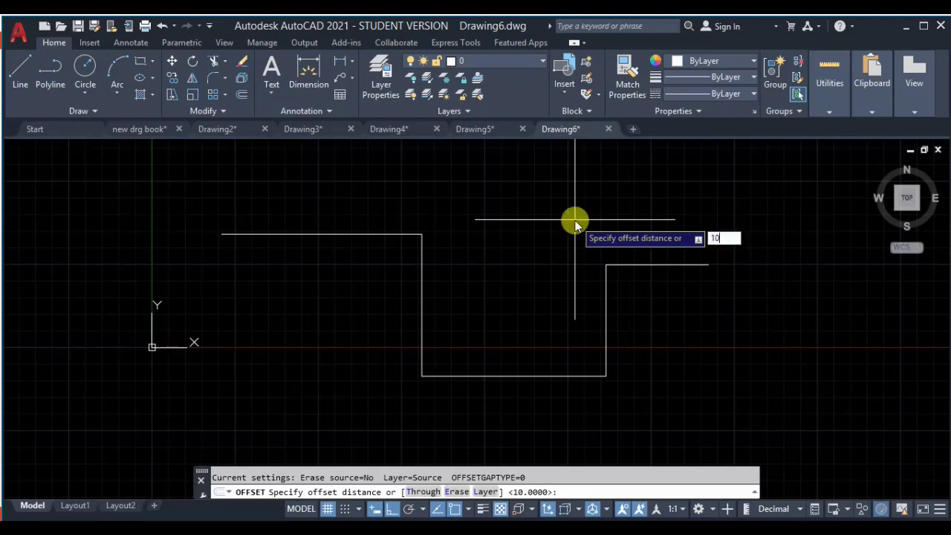
type("10")
key("Return")
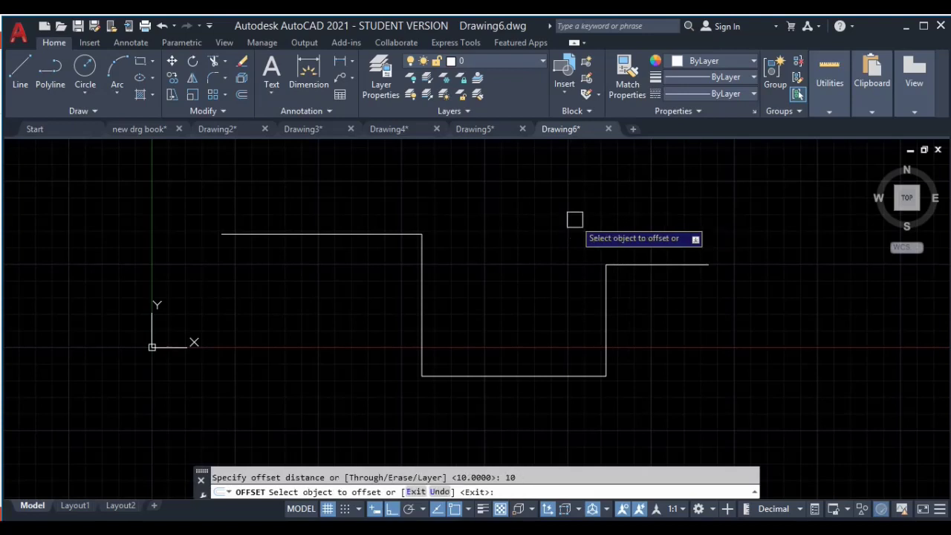
left_click(652, 264)
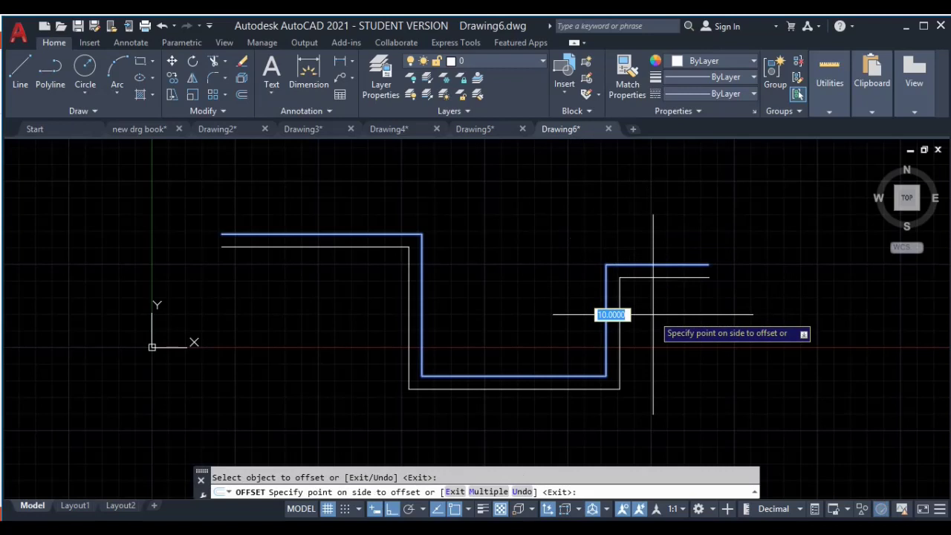
left_click(653, 315)
left_click(646, 264)
left_click(633, 223)
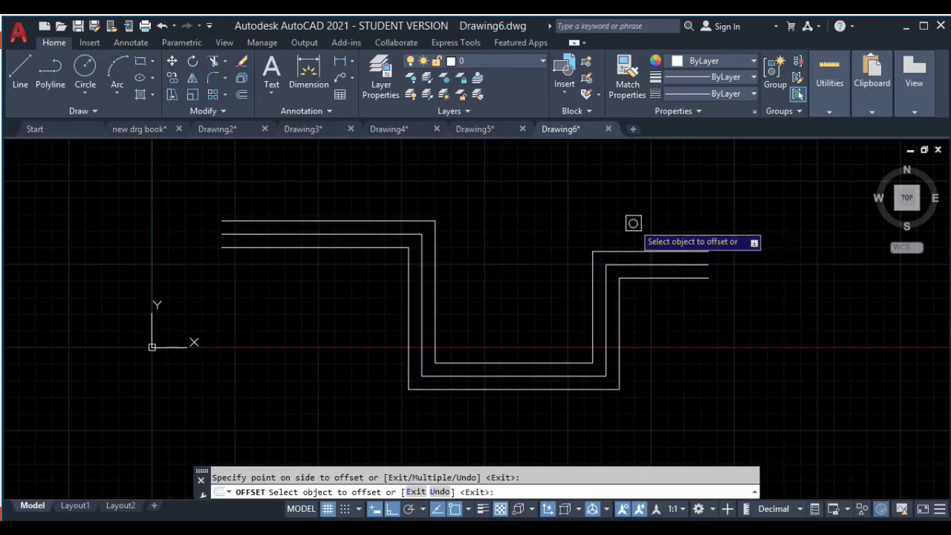
mouse_move(561, 278)
middle_mouse_down()
mouse_move(555, 302)
mouse_move(516, 278)
middle_mouse_up()
key("Escape")
Draw four connected Line segments above the polylines, running right, down, right and up
middle_click_drag(520, 242, 515, 298)
scroll(456, 248, "down", 2)
middle_click_drag(450, 217, 452, 282)
type("l")
key("Return")
left_click(327, 209)
left_click(620, 209)
left_click(620, 318)
left_click(803, 318)
left_click(803, 195)
key("Escape")
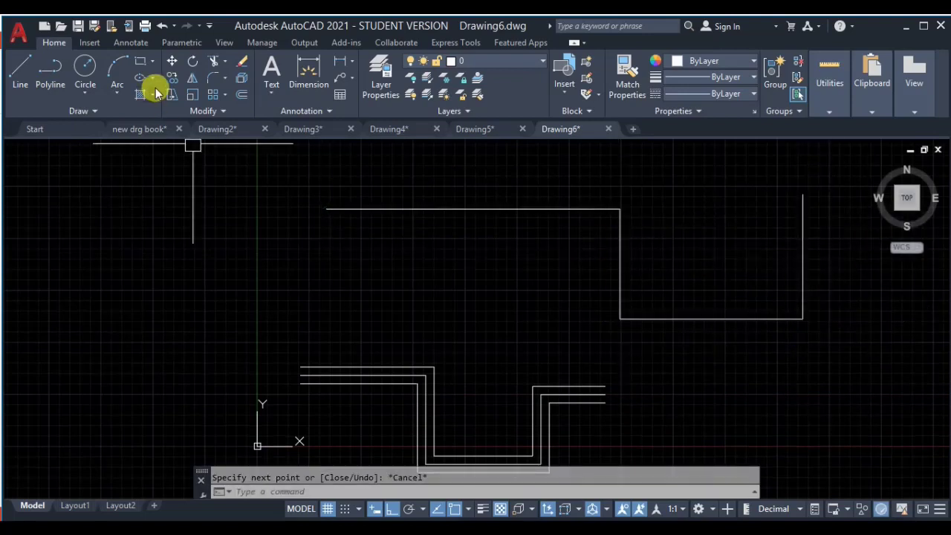
Offset the first horizontal segment 10 units downward and the adjoining vertical segment 10 units to the left
left_click(238, 103)
key("Return")
left_click(521, 209)
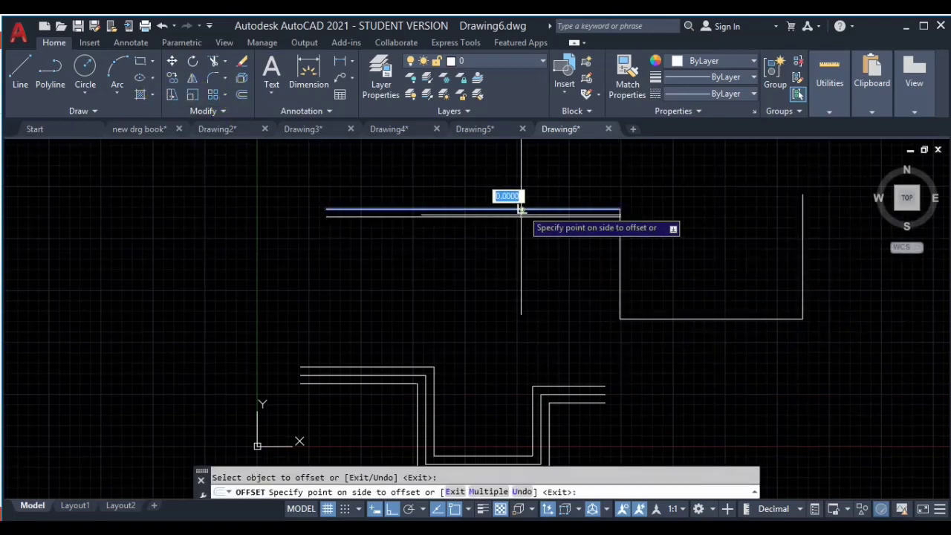
left_click(520, 223)
left_click(619, 258)
left_click(574, 276)
middle_click_drag(680, 329, 648, 320)
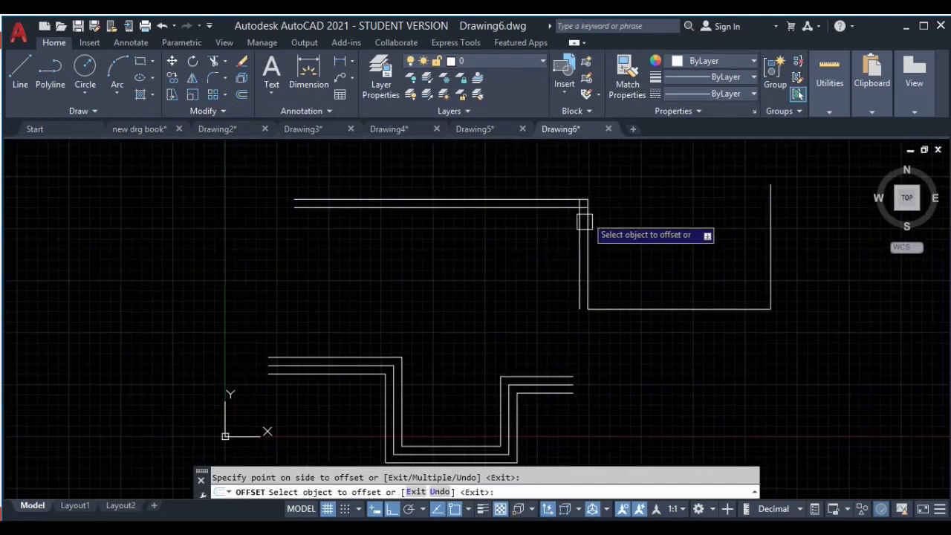
middle_click_drag(433, 242, 470, 314)
middle_click_drag(370, 238, 382, 277)
key("Escape")
Draw four connected Line segments in red above the white shape, running right, down, right and up
left_click(13, 63)
middle_click_drag(216, 260, 215, 283)
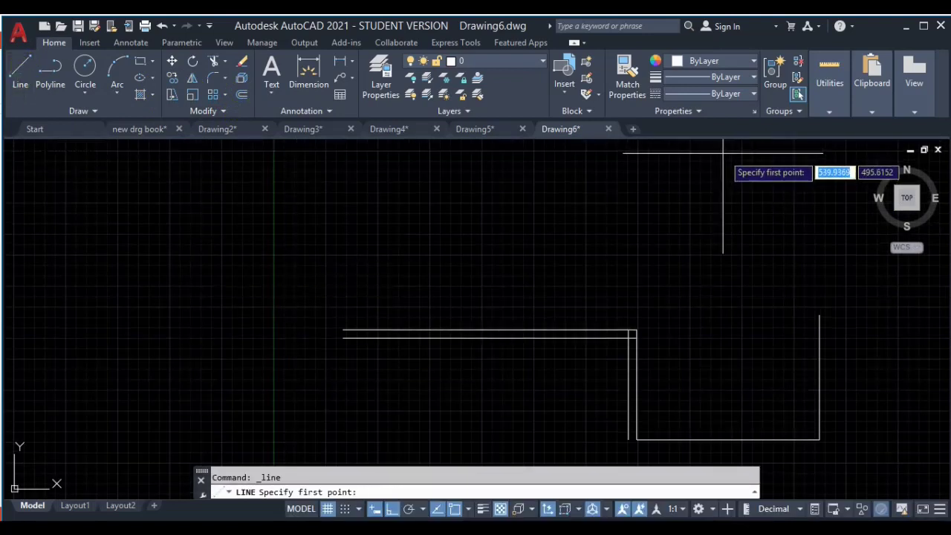
left_click(716, 60)
left_click(673, 203)
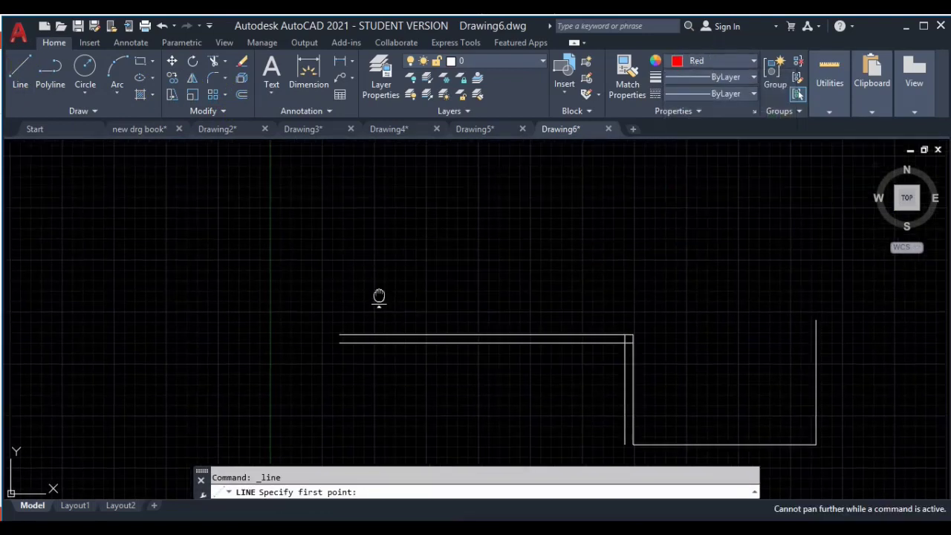
left_click(290, 220)
left_click(503, 220)
left_click(503, 295)
left_click(684, 295)
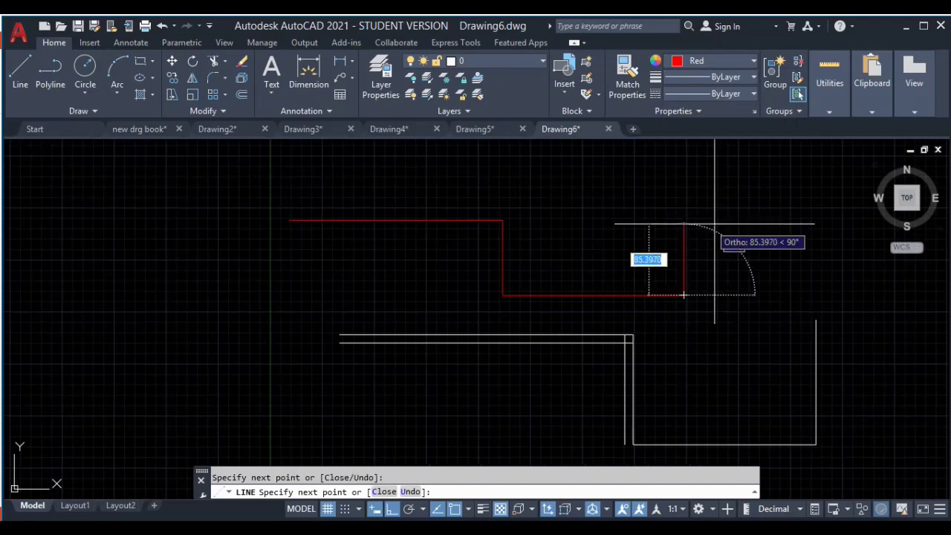
left_click(684, 227)
key("Escape")
Set the object color to green and draw a four-segment stepped polyline above the red lines
left_click(728, 62)
left_click(701, 207)
middle_click_drag(526, 196, 532, 404)
left_click(50, 74)
left_click(291, 215)
left_click(575, 216)
left_click(575, 329)
left_click(784, 329)
key("Escape")
Offset the green stepped polyline 10 units to its lower side
middle_click_drag(834, 309, 702, 238)
left_click(244, 98)
middle_click_drag(332, 246, 333, 272)
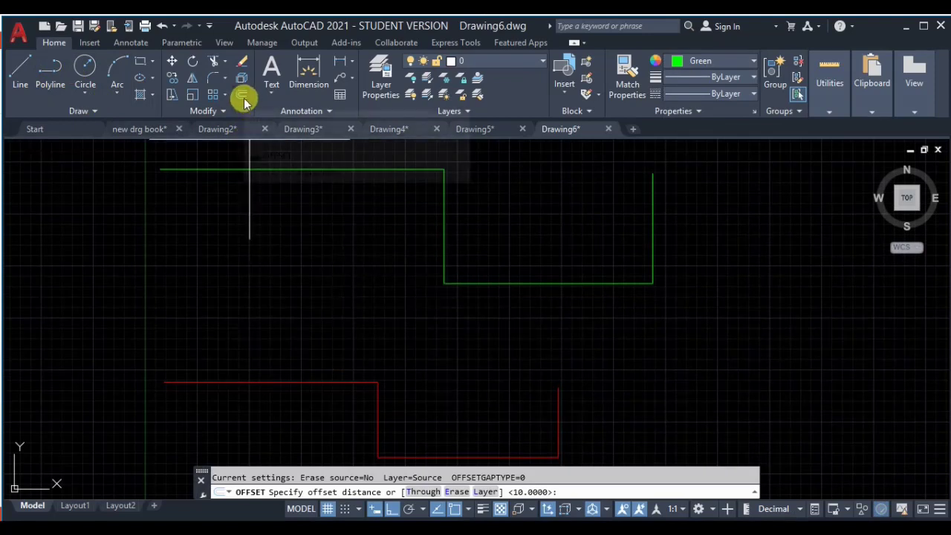
key("Return")
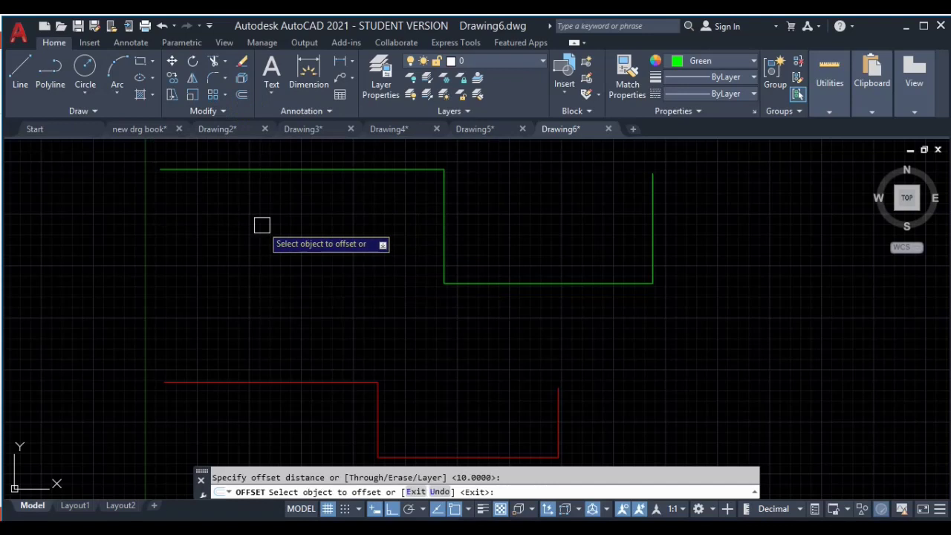
middle_click_drag(379, 170, 377, 238)
left_click(373, 239)
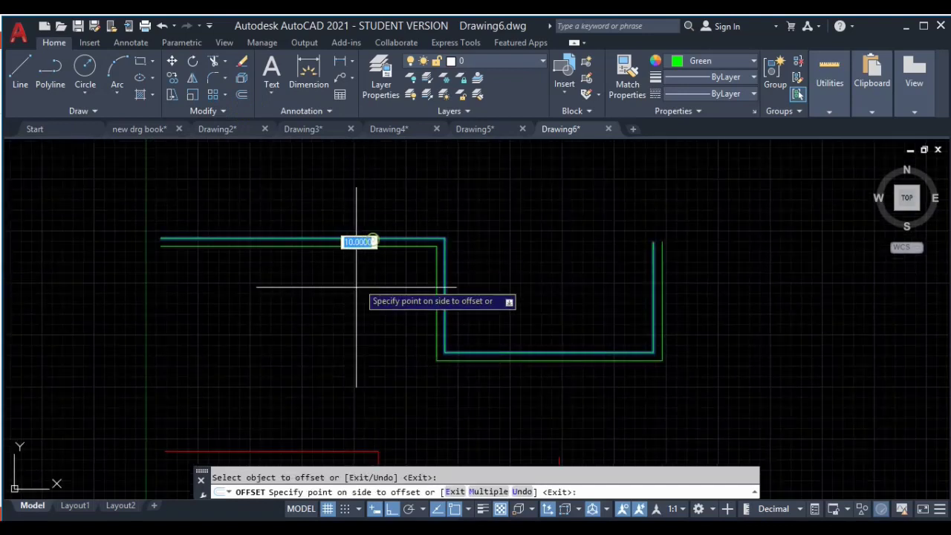
left_click(353, 298)
middle_click_drag(364, 347, 368, 304)
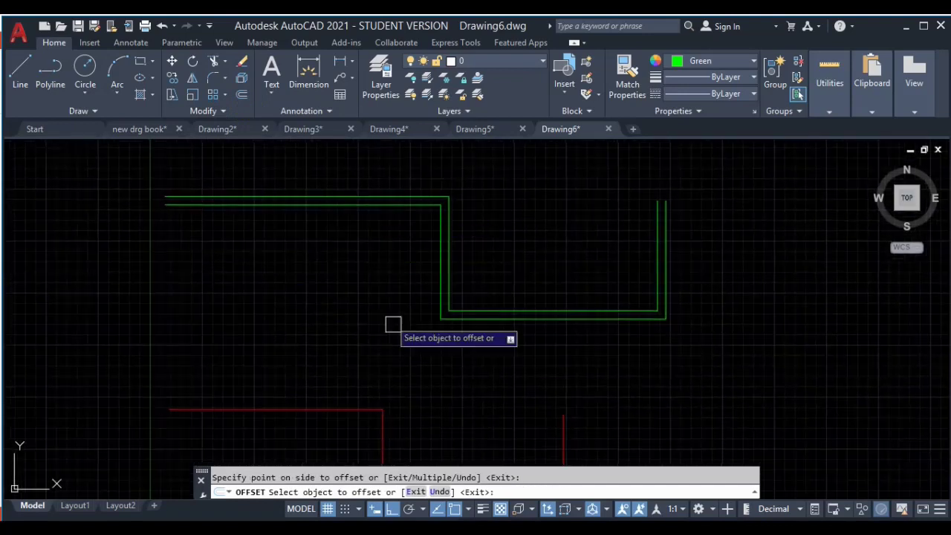
Offset the separate red line segments 10 units each: horizontals downward, the first vertical to the left, the last vertical to the right
middle_click_drag(592, 313, 621, 233)
middle_click_drag(491, 321, 577, 233)
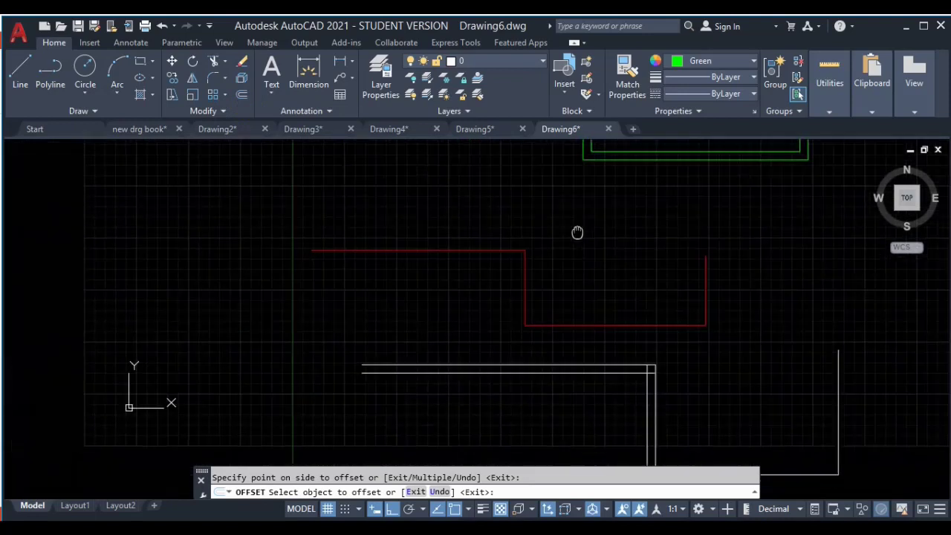
left_click(460, 250)
left_click(490, 298)
left_click(532, 324)
left_click(578, 344)
left_click(706, 293)
left_click(762, 295)
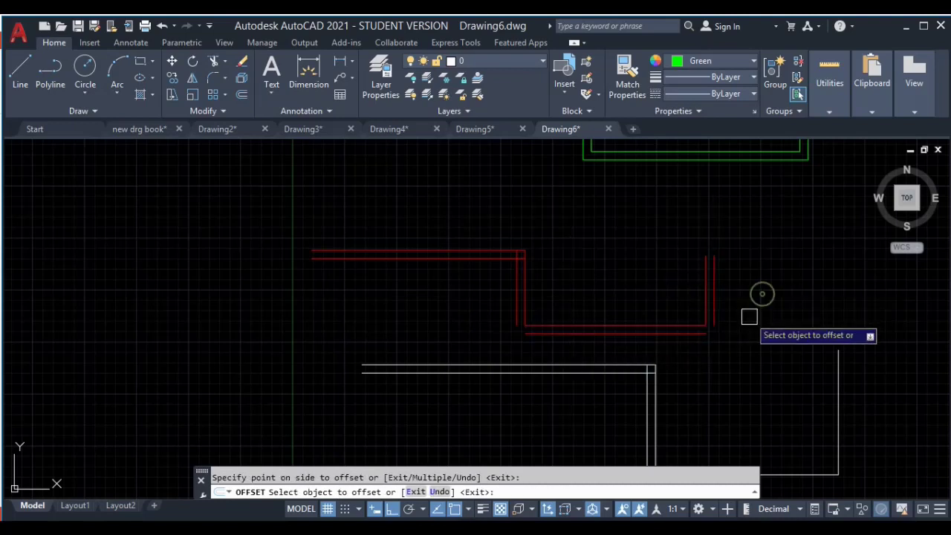
Erase the offset copies of the red line segments, keeping the original four lines
scroll(749, 317, "up", 3)
key("Escape")
left_click(673, 296)
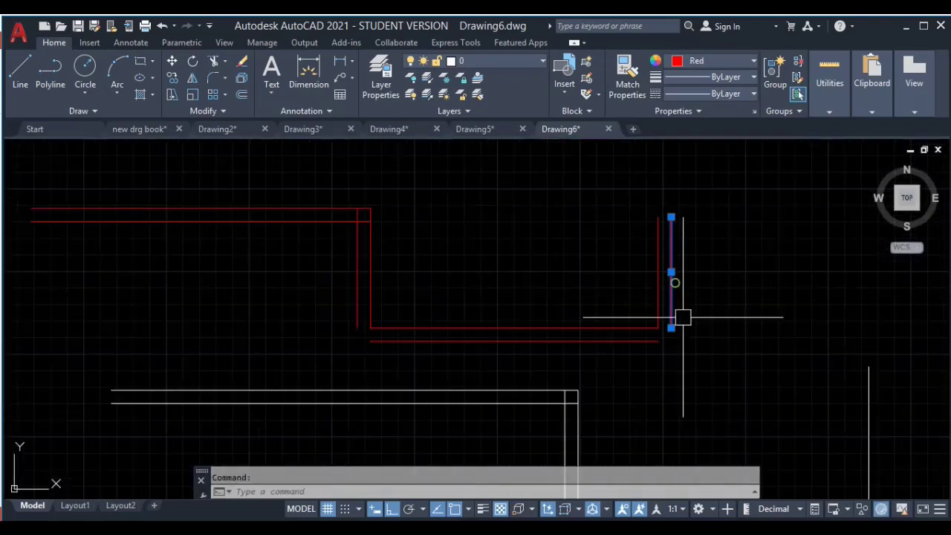
left_click(616, 345)
key("Delete")
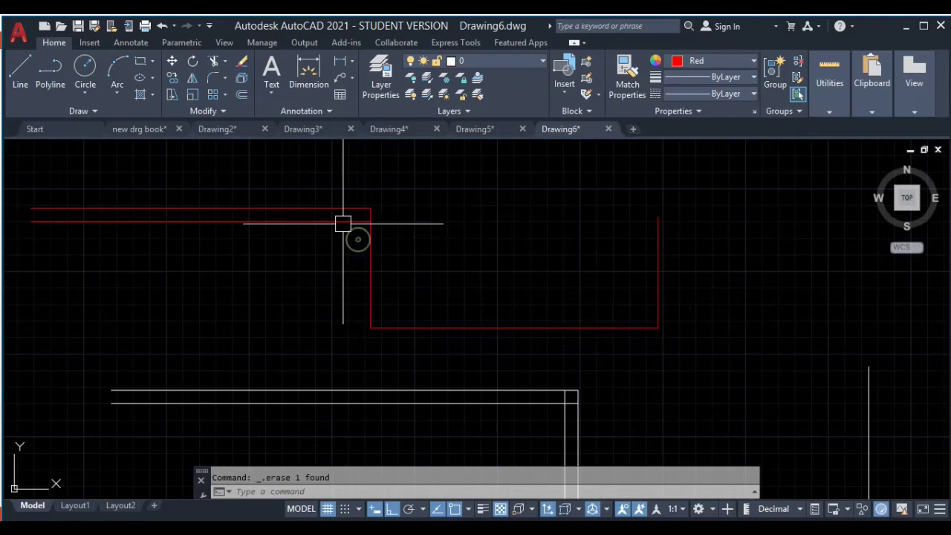
Join the four connected red lines into a single polyline and select it to check the result
scroll(550, 259, "down", 4)
left_click(688, 232)
left_click(353, 290)
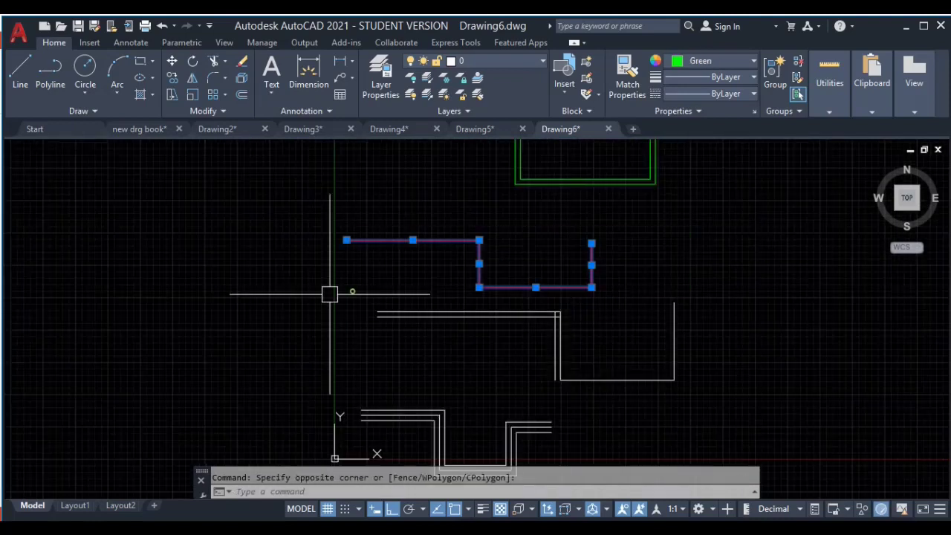
scroll(478, 255, "up", 2)
middle_click_drag(505, 276, 501, 255)
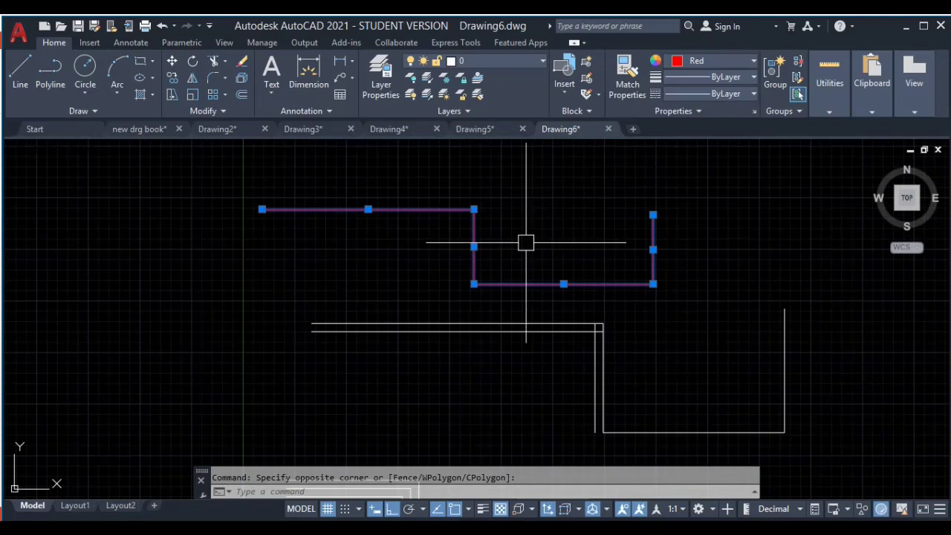
left_click(780, 179)
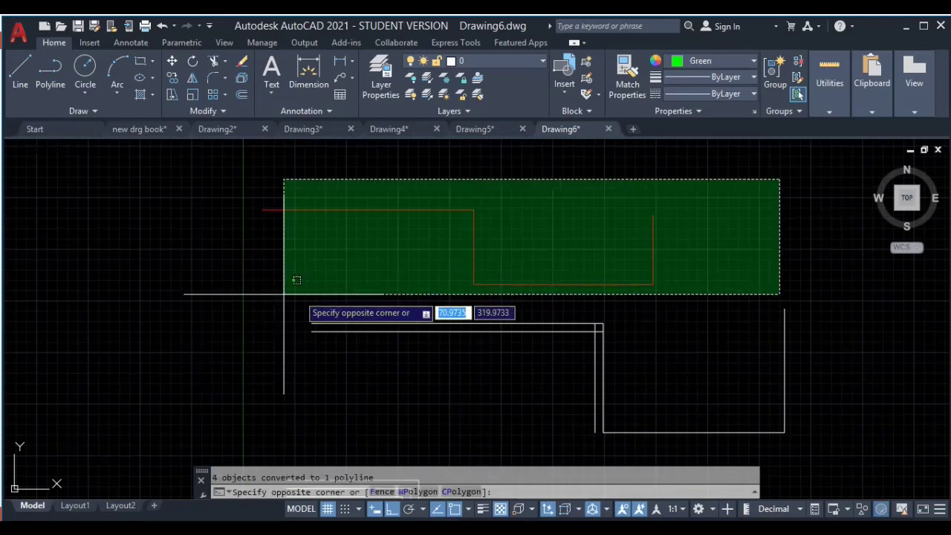
left_click(215, 295)
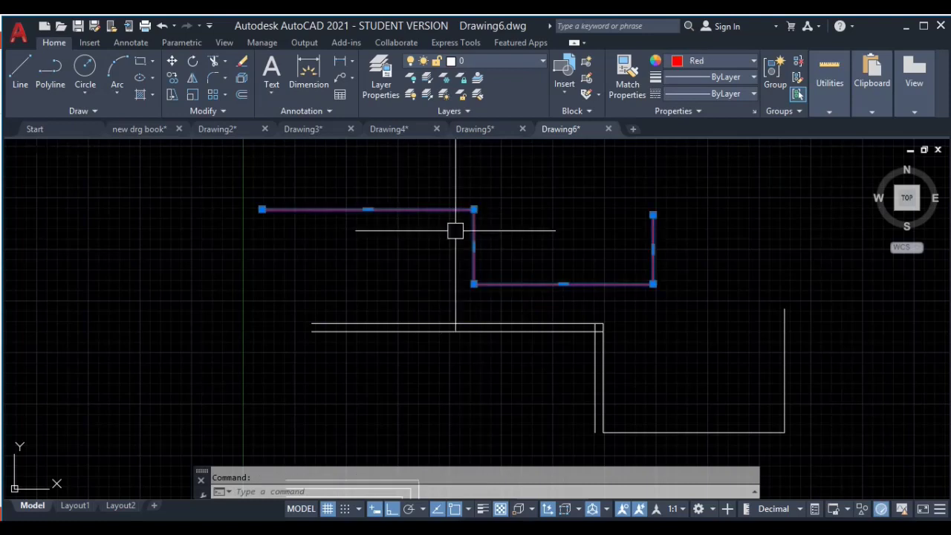
Offset the joined red polyline 10 units to its lower side
left_click(241, 95)
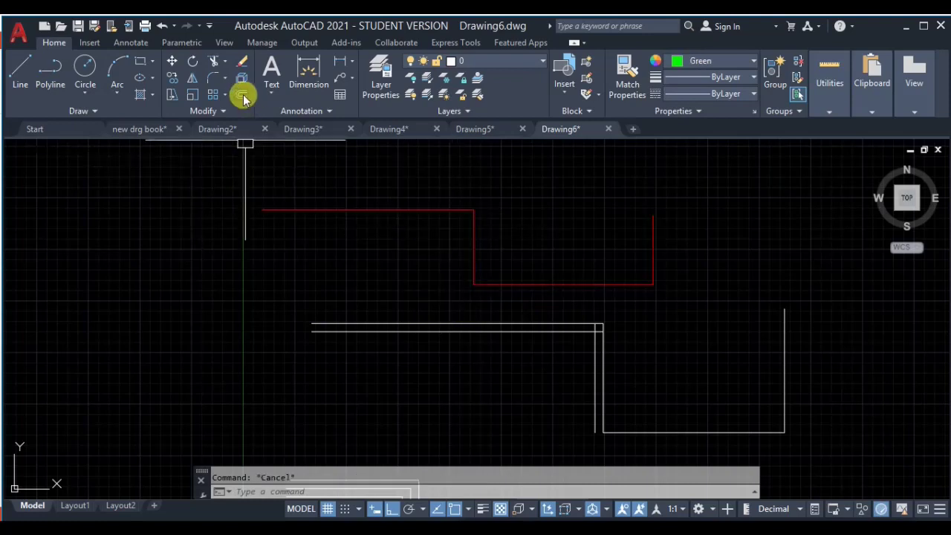
key("Return")
left_click(376, 210)
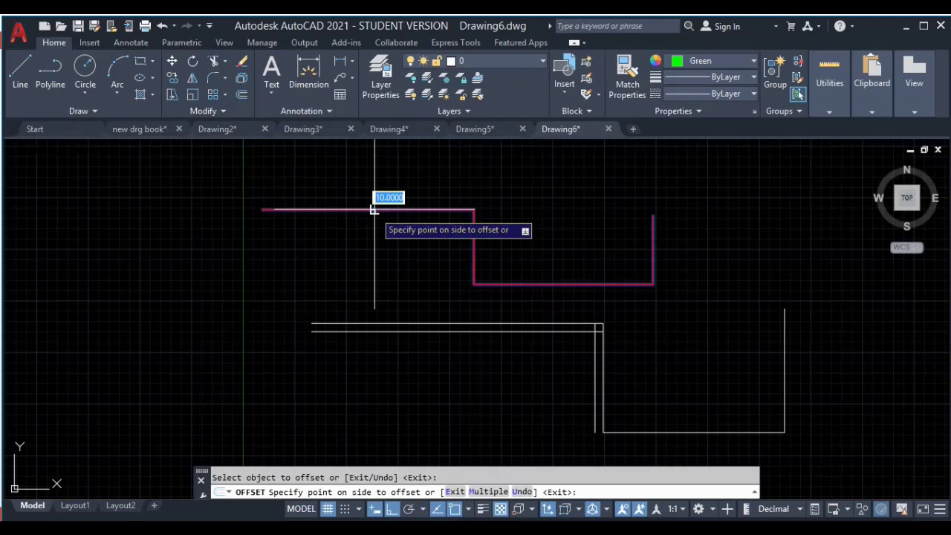
left_click(365, 259)
scroll(690, 262, "down", 2)
middle_click_drag(690, 263, 476, 398)
key("Return")
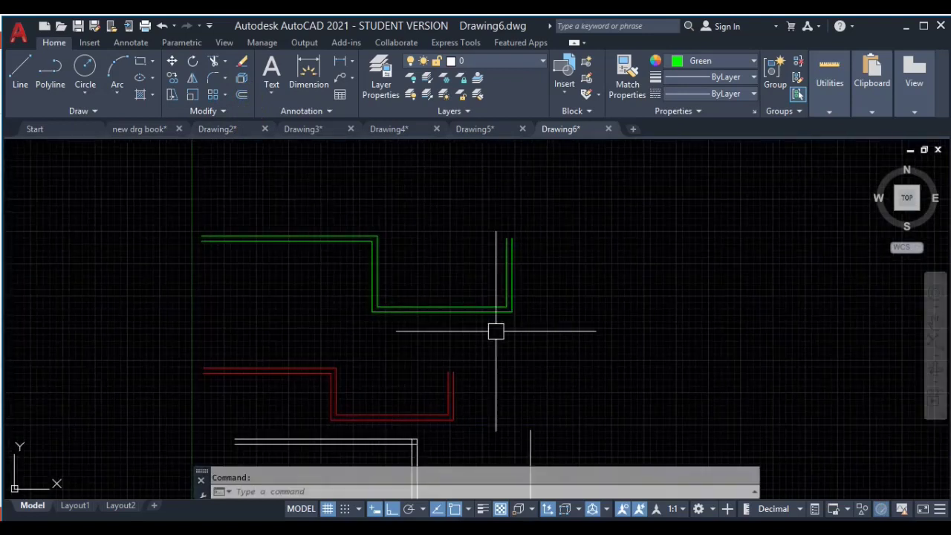
Draw a green rectangle to the right of the stepped shapes
middle_click_drag(596, 298, 526, 320)
type("rec")
key("Return")
left_click(588, 191)
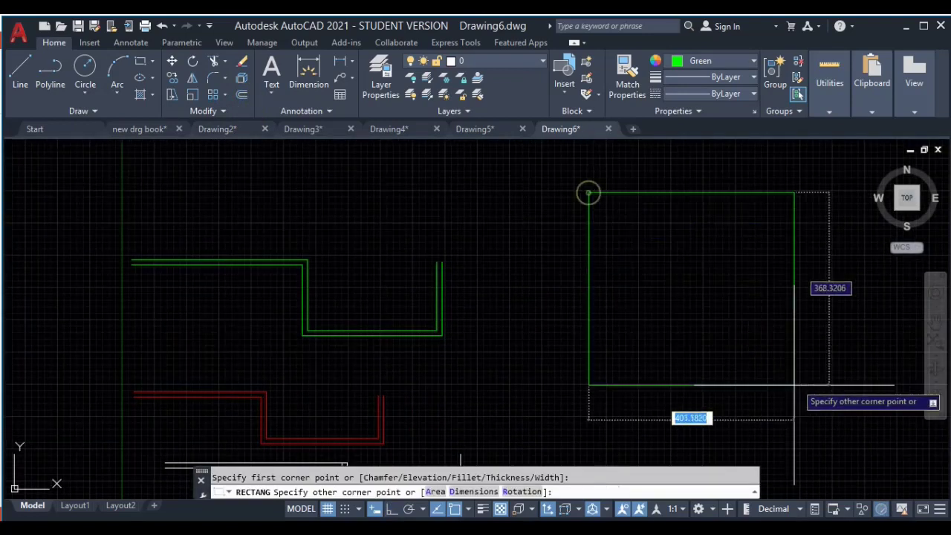
left_click(762, 384)
middle_click_drag(775, 332, 703, 330)
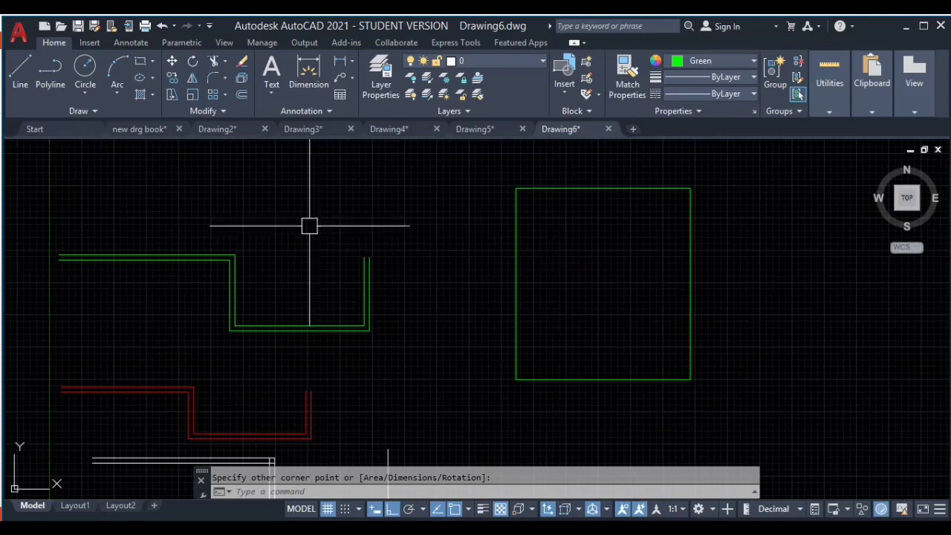
Offset the green rectangle repeatedly by 10 units, making copies inside and outside it
left_click(242, 95)
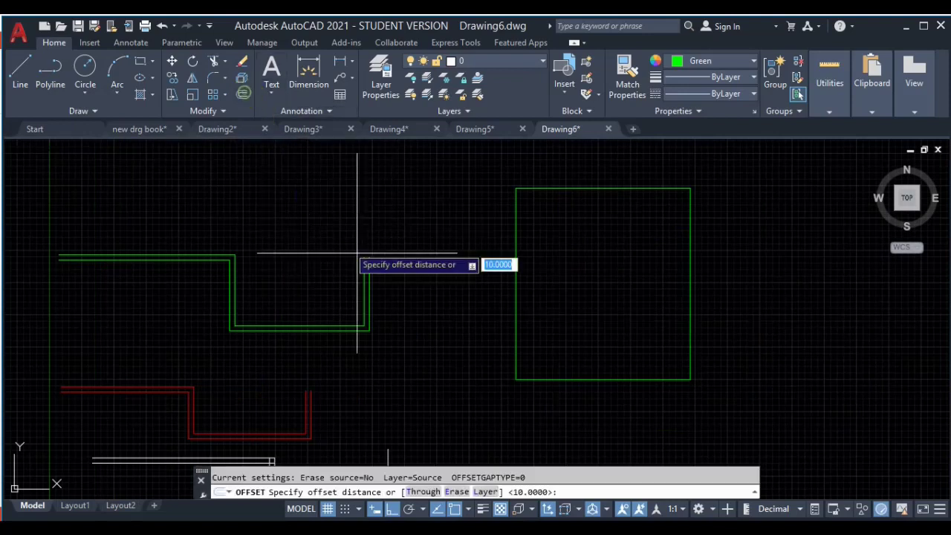
key("Return")
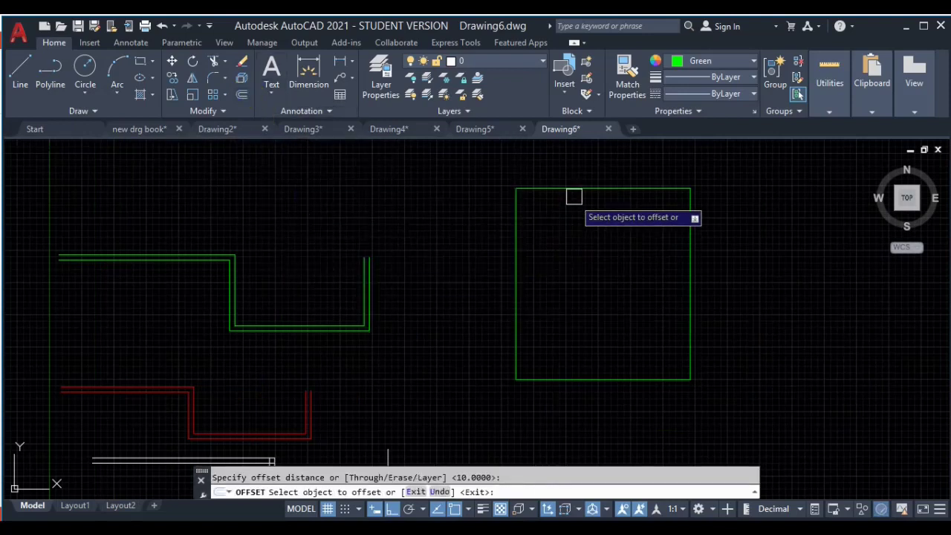
left_click(573, 190)
left_click(590, 252)
left_click(602, 195)
left_click(602, 256)
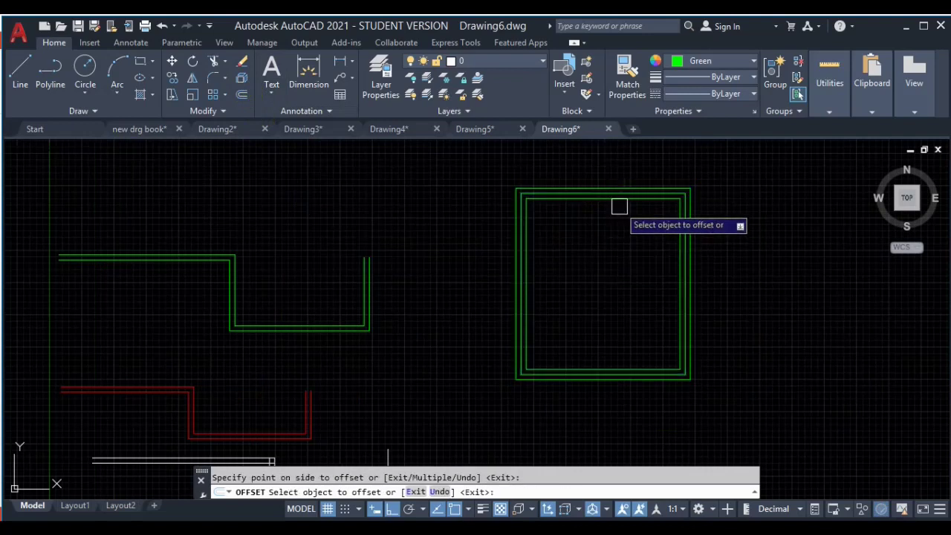
left_click(696, 182)
left_click(710, 170)
left_click(696, 186)
left_click(734, 170)
Erase the green rectangle together with all of its offset copies
middle_click_drag(830, 260, 496, 300)
key("Escape")
left_click(503, 234)
left_click(259, 316)
key("Delete")
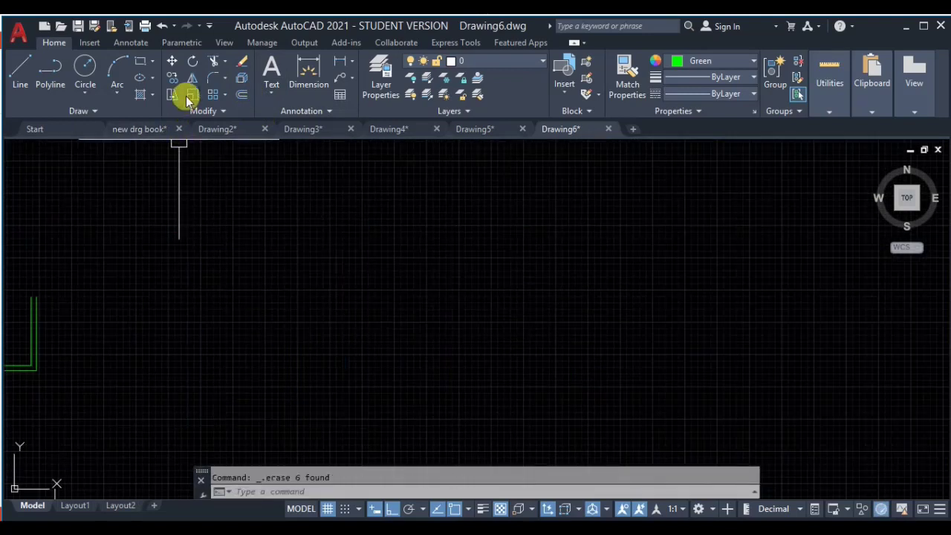
Draw a new green rectangle in the cleared area and explode it into separate lines
left_click(139, 61)
left_click(311, 215)
left_click(457, 385)
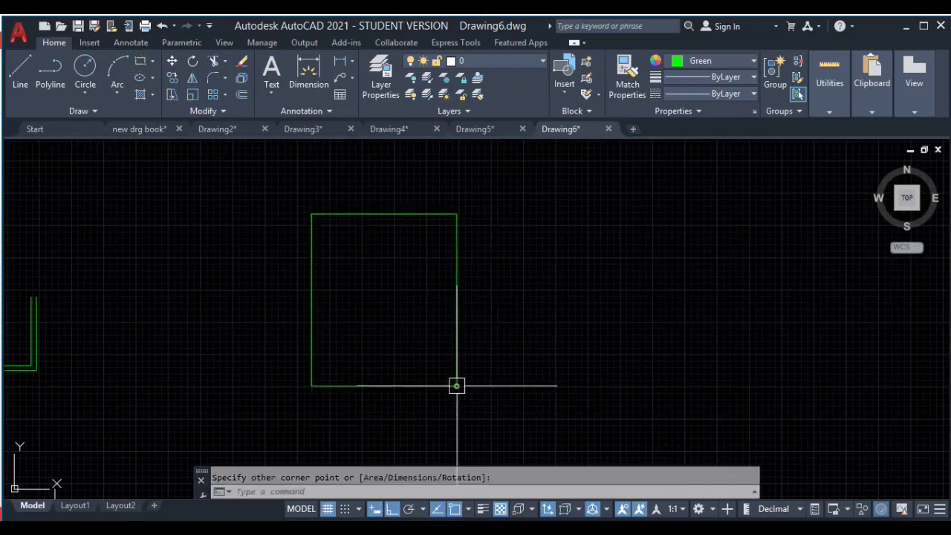
left_click(495, 270)
left_click(410, 295)
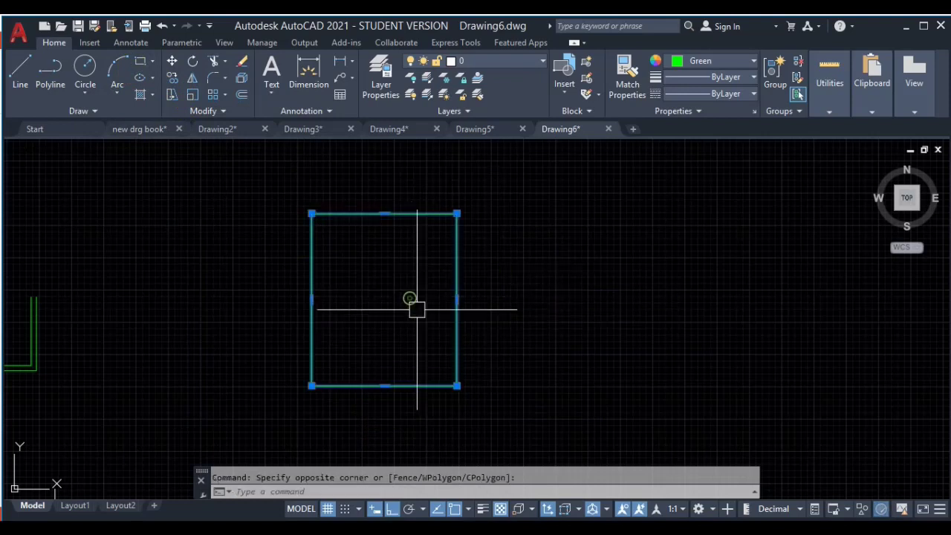
left_click(242, 79)
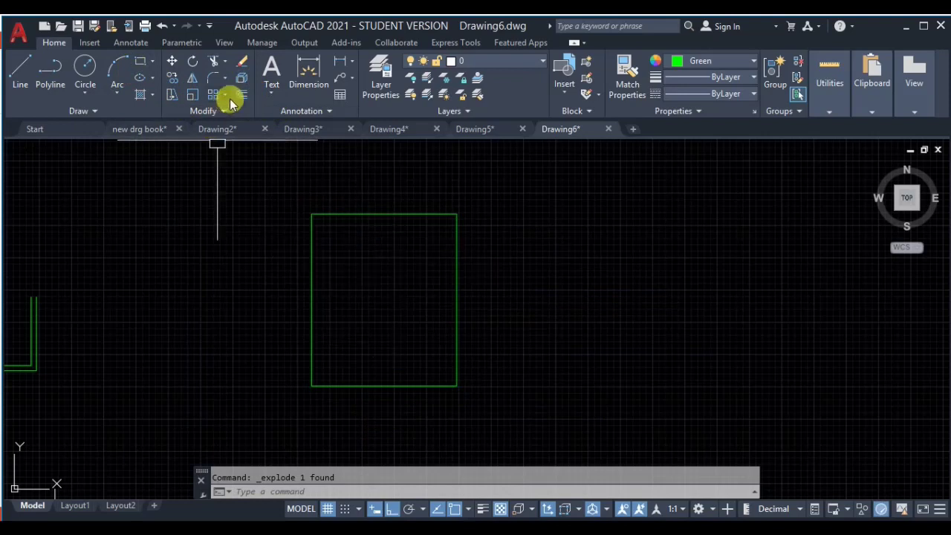
Offset the exploded rectangle's left edge inward four times in succession at 10-unit spacing
left_click(243, 95)
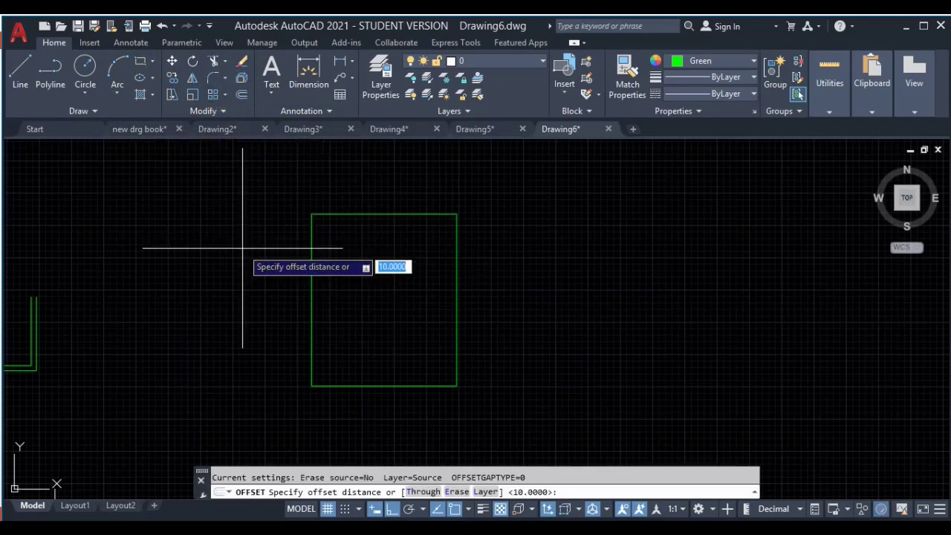
key("Return")
left_click(312, 273)
left_click(325, 272)
left_click(319, 276)
left_click(364, 294)
left_click(327, 270)
left_click(363, 289)
left_click(333, 264)
left_click(364, 274)
key("Escape")
Erase the exploded rectangle and its offset lines
left_click(483, 188)
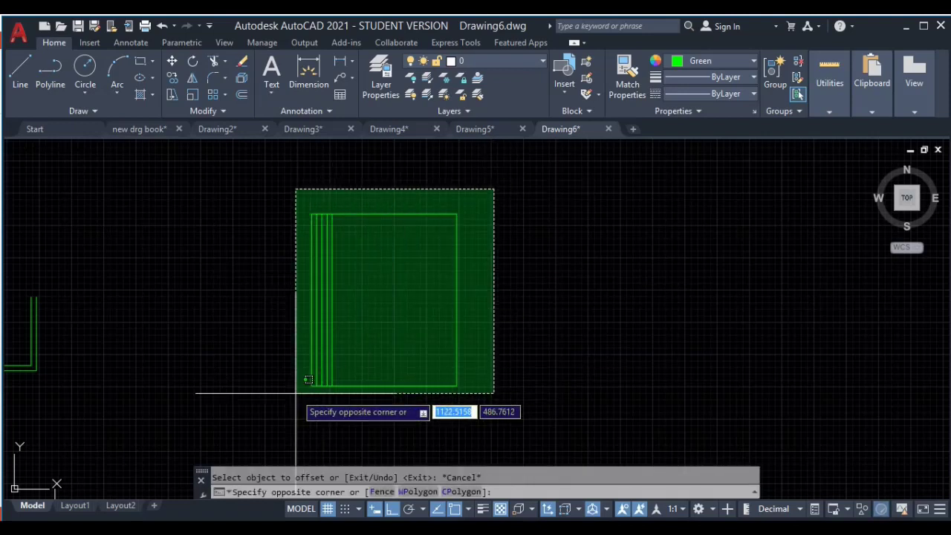
left_click(323, 422)
key("Delete")
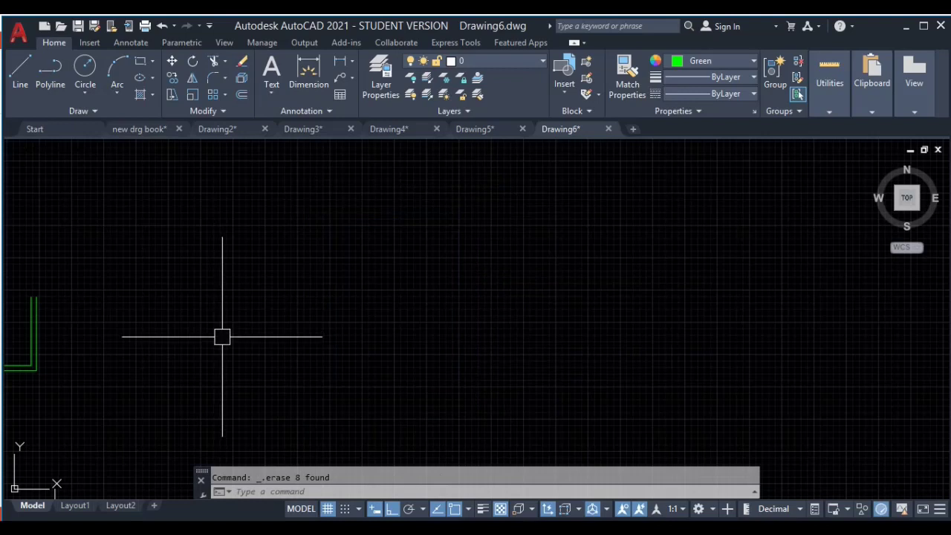
Draw a green circle with a radius of about 224 units to the right of the stepped shapes
scroll(361, 298, "down", 2)
middle_click_drag(190, 372, 275, 282)
scroll(283, 292, "up", 1)
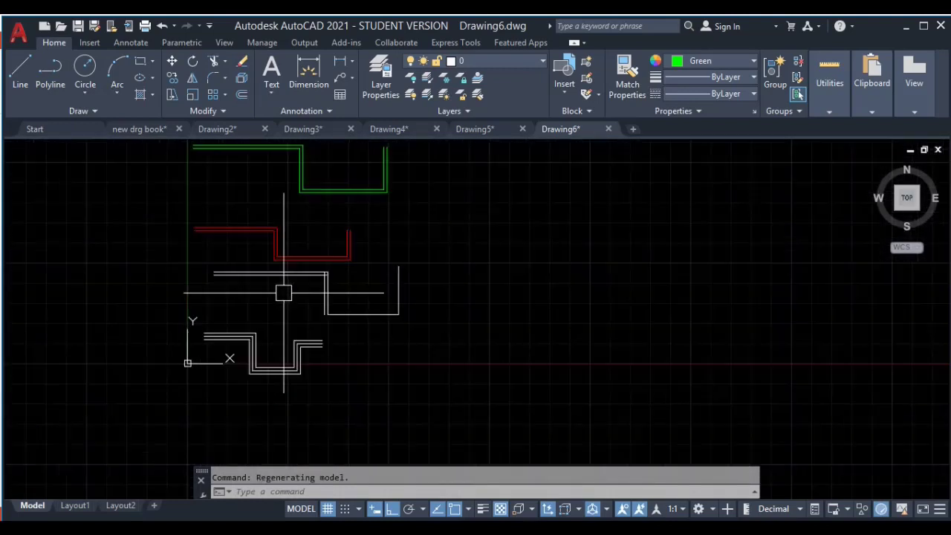
scroll(312, 294, "up", 2)
middle_click_drag(371, 307, 277, 377)
scroll(277, 377, "down", 2)
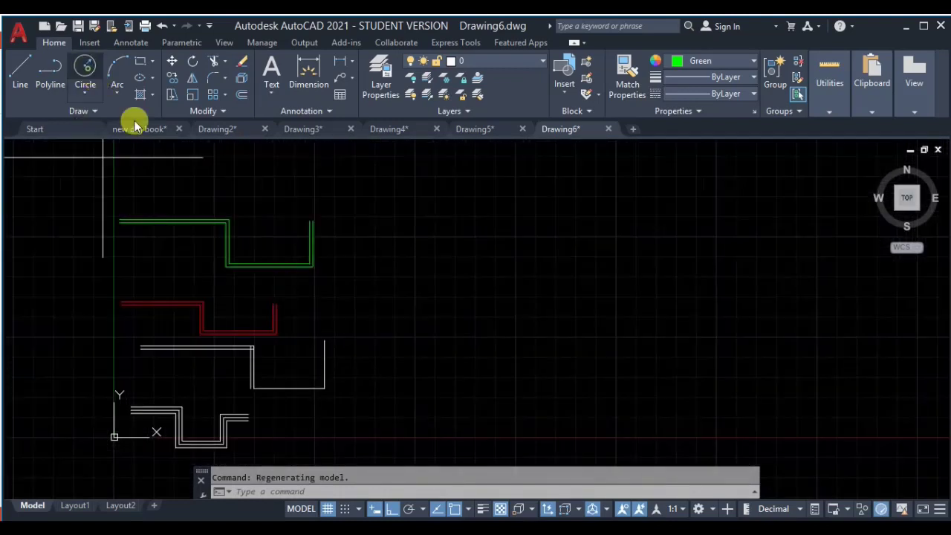
left_click(88, 71)
left_click(489, 320)
middle_click_drag(476, 312, 439, 275)
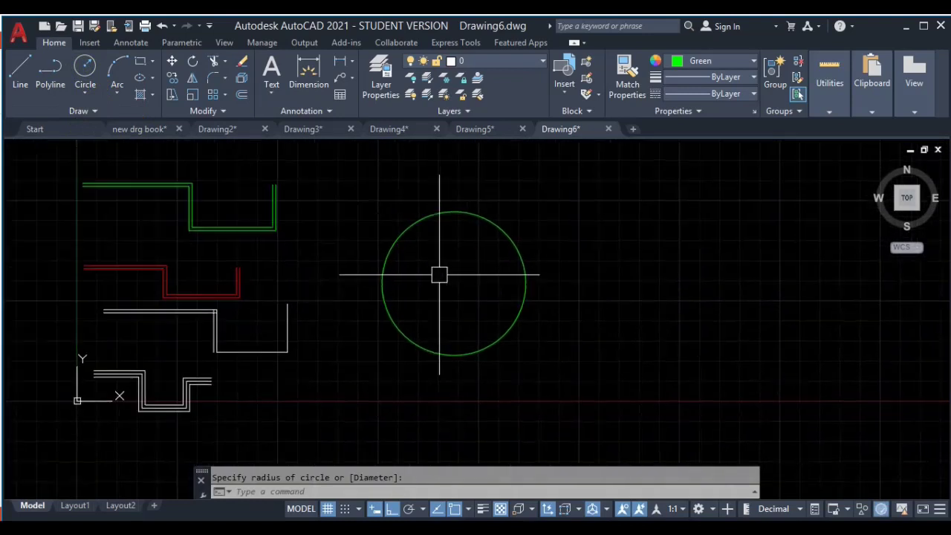
Offset the circle at a distance of 20 units, making three successive copies inward and one outward
scroll(520, 276, "up", 2)
left_click(238, 99)
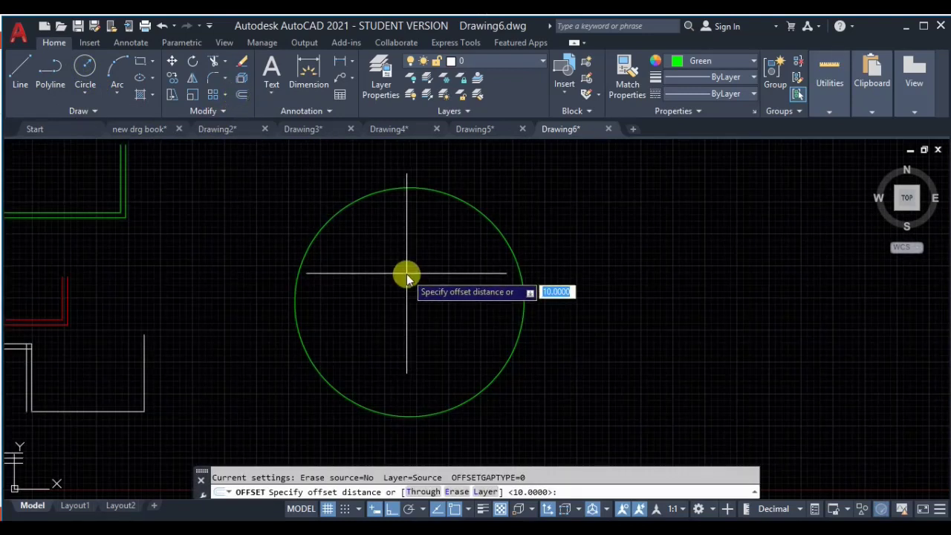
key("Return")
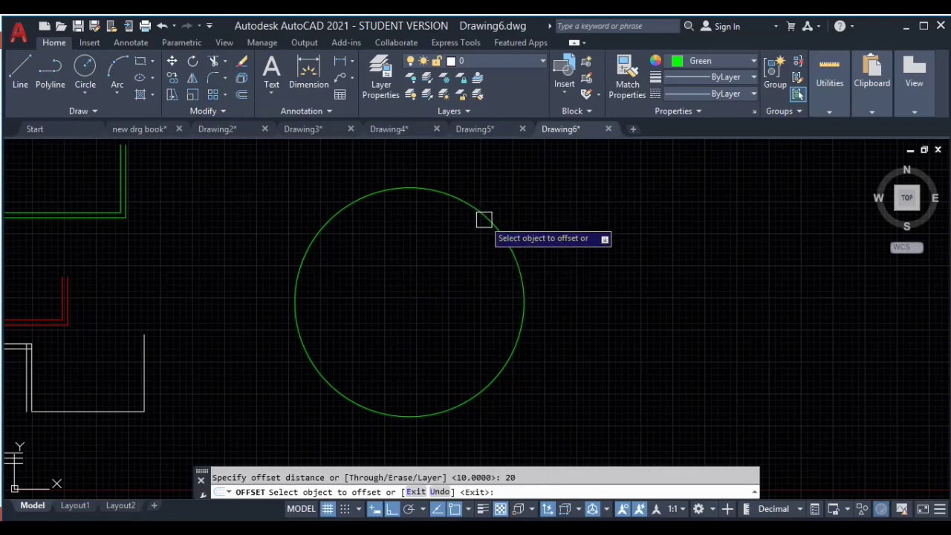
left_click(484, 219)
left_click(464, 257)
left_click(479, 225)
left_click(475, 242)
left_click(477, 239)
left_click(448, 278)
left_click(495, 223)
left_click(513, 191)
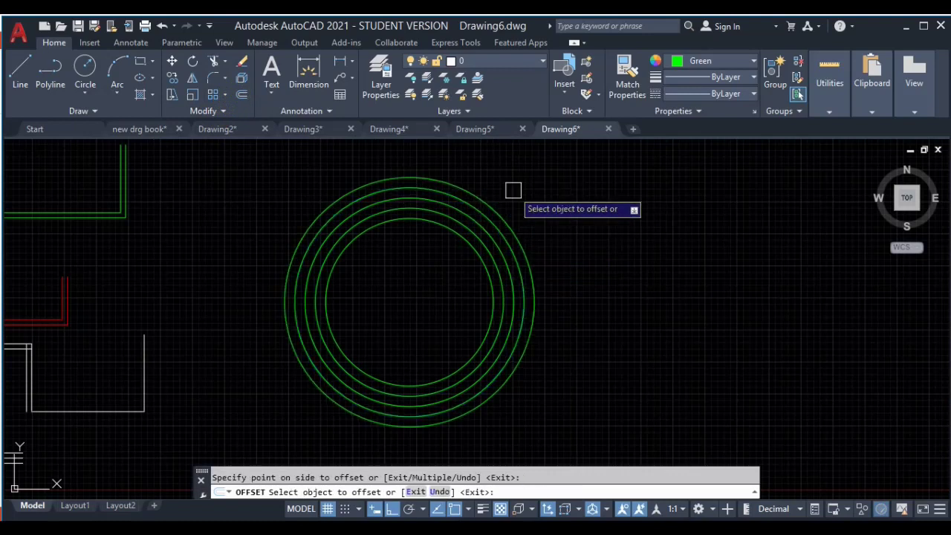
Offset the outermost circle outward four more times at 20-unit spacing
left_click(510, 215)
left_click(528, 189)
left_click(521, 217)
left_click(541, 215)
left_click(530, 216)
left_click(553, 215)
left_click(546, 215)
left_click(558, 215)
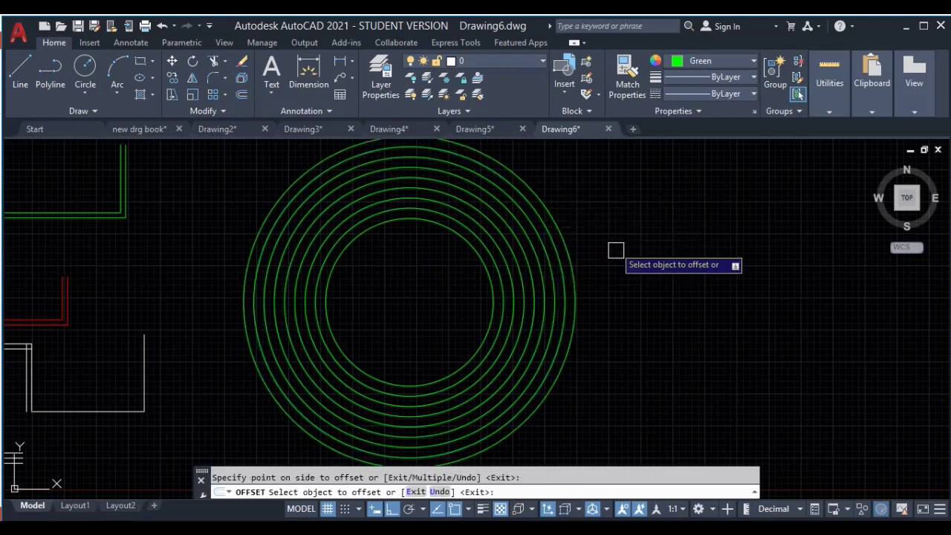
Draw another green circle with a radius of about 215 units to the right of the concentric rings
scroll(423, 265, "down", 2)
key("Escape")
type("c")
key("Return")
left_click(613, 295)
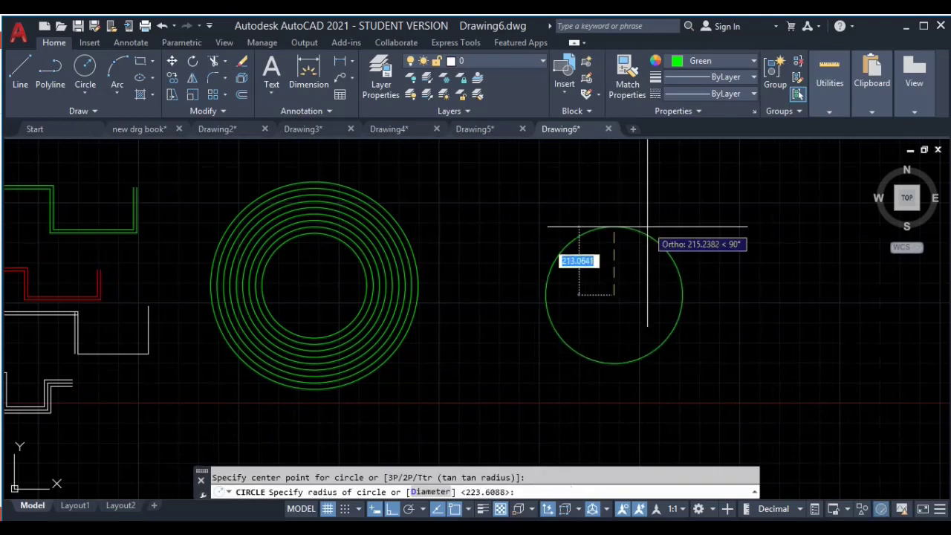
left_click(648, 226)
middle_click_drag(612, 295, 414, 274)
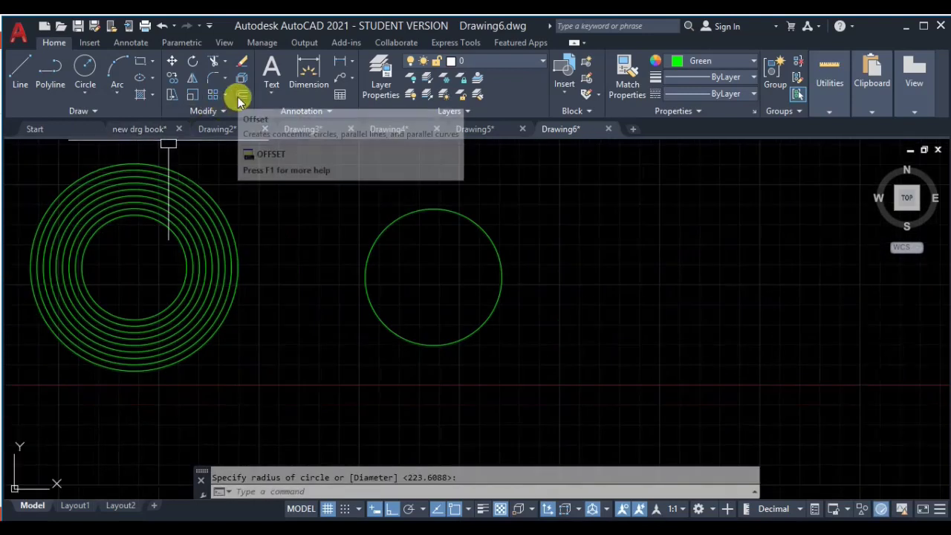
Offset the new circle outward at 20-unit spacing using the Multiple option, making nine concentric copies
left_click(241, 95)
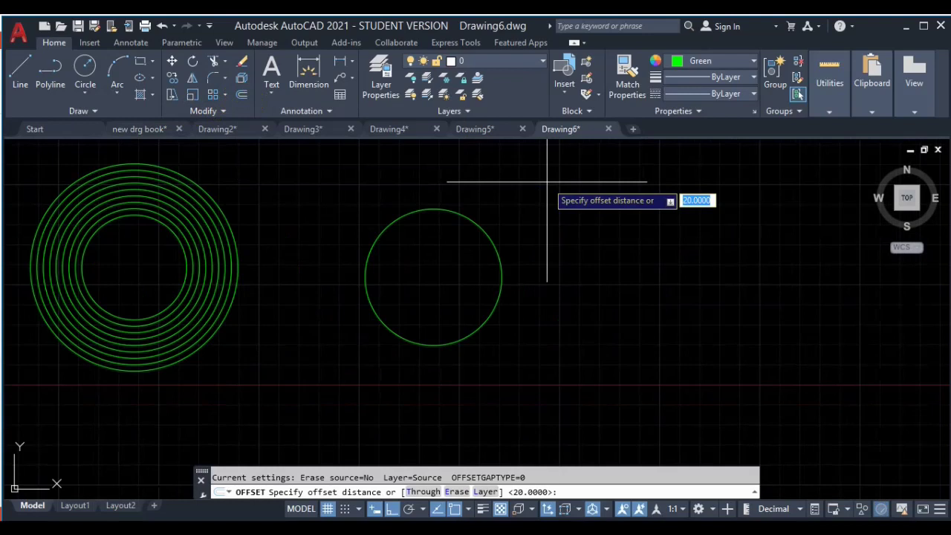
key("Return")
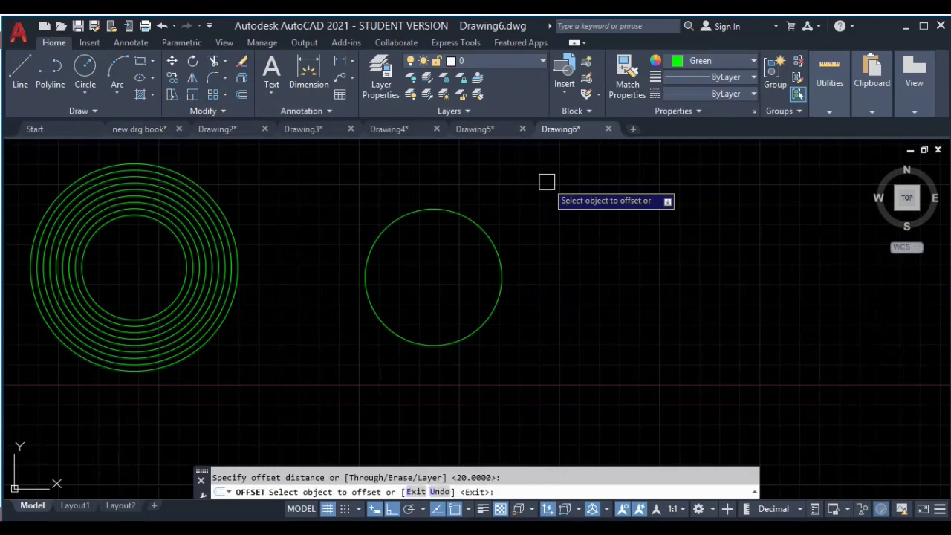
left_click(495, 241)
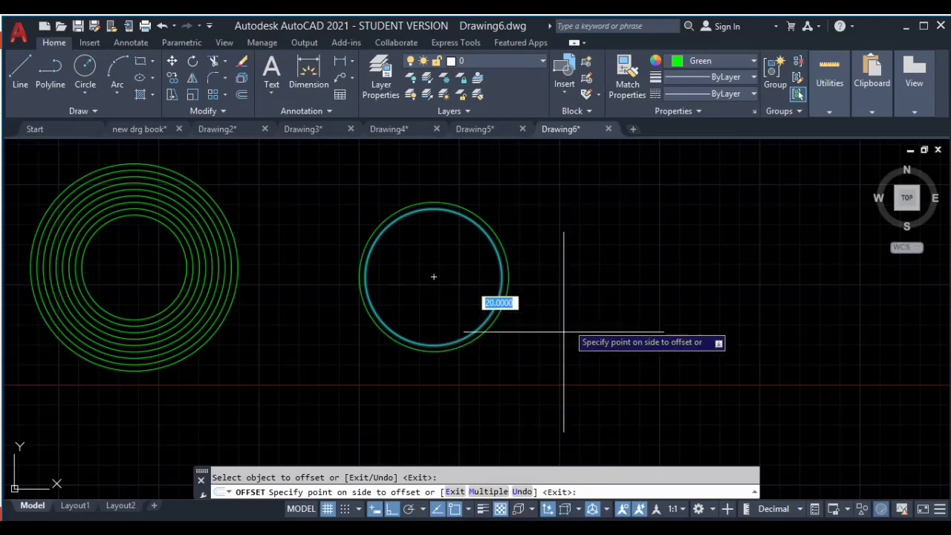
left_click(483, 493)
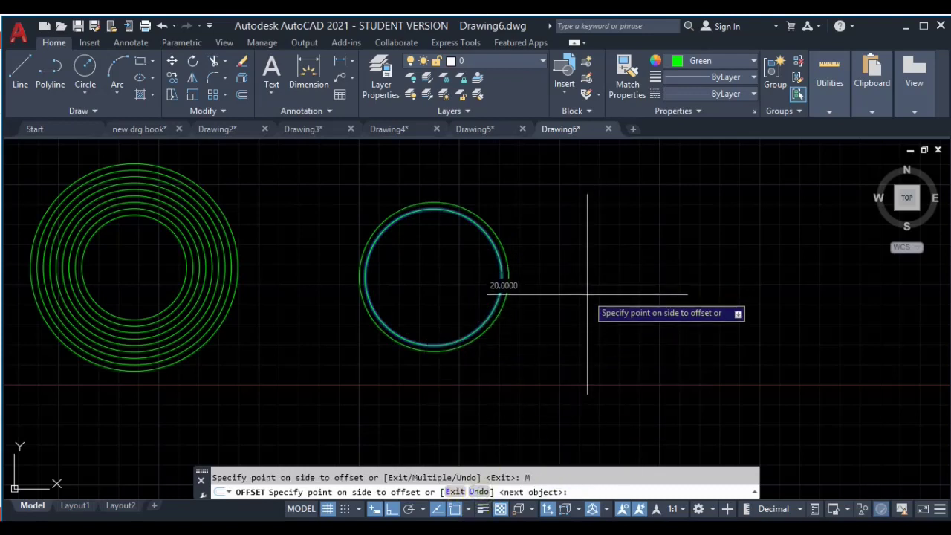
left_click(587, 292)
left_click(615, 280)
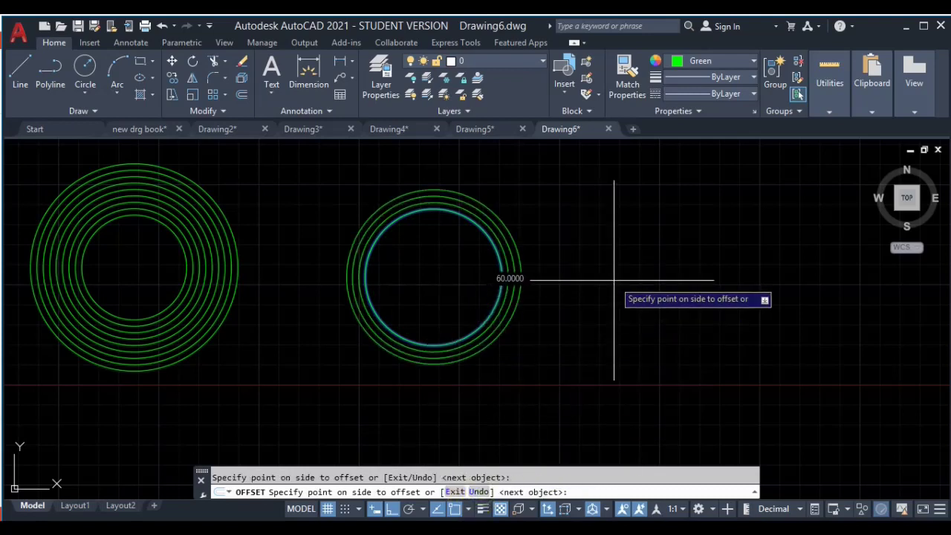
left_click(625, 280)
left_click(664, 278)
left_click(667, 278)
left_click(709, 275)
left_click(749, 278)
left_click(752, 277)
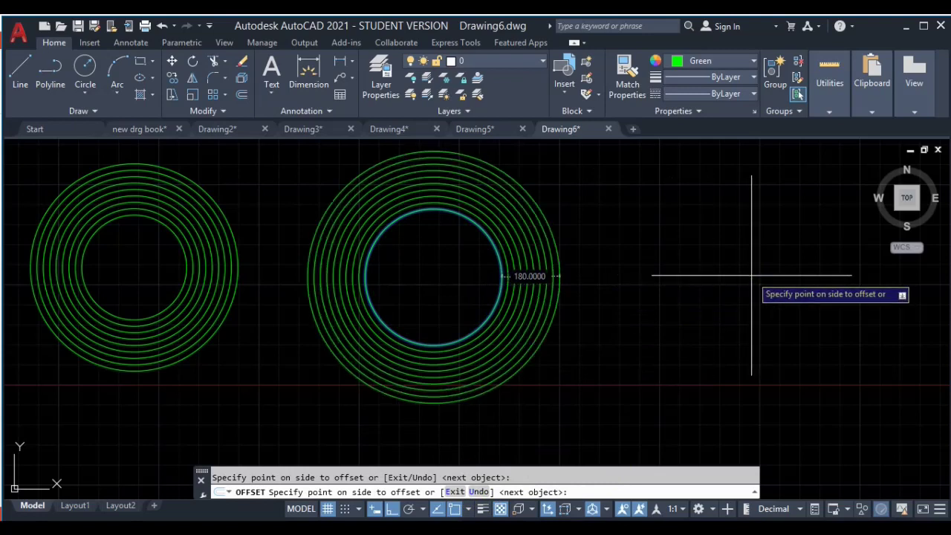
key("Return")
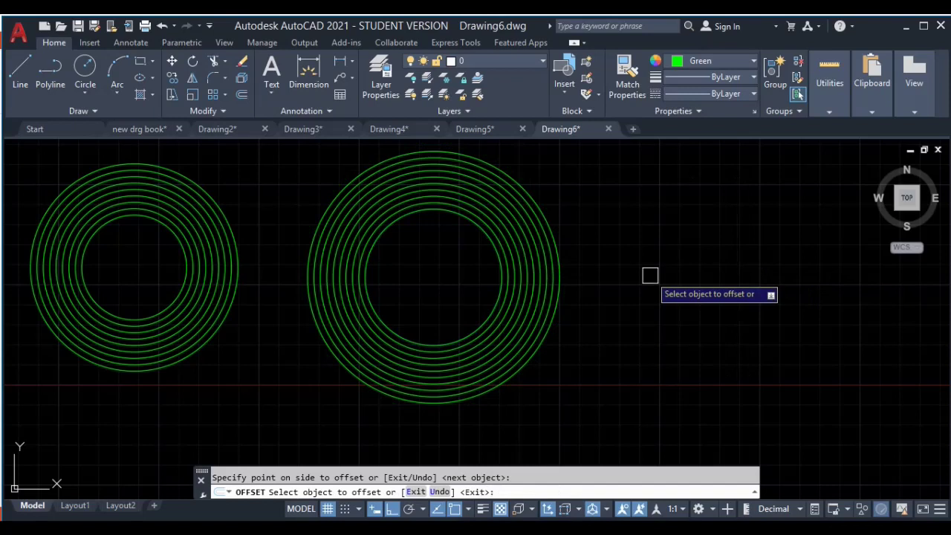
scroll(668, 278, "down", 5)
key("Escape")
scroll(612, 276, "up", 4)
middle_click_drag(612, 276, 406, 262)
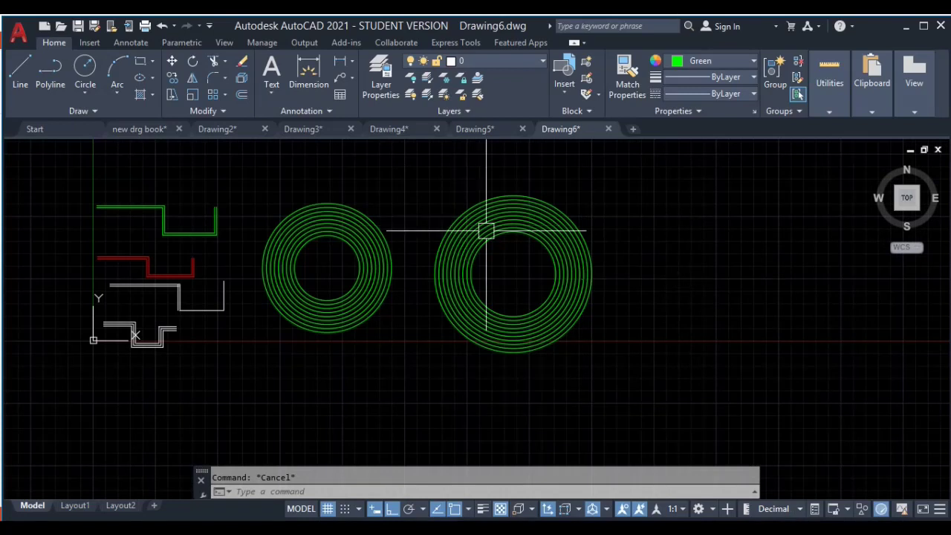
middle_click_drag(505, 276, 556, 263)
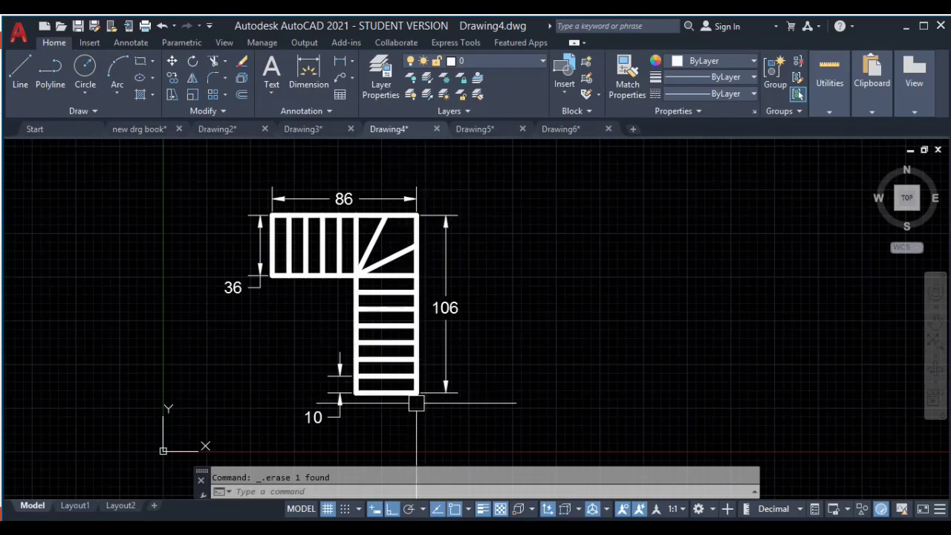
Switch to Drawing4 and draw an 86-unit horizontal line to the right of the dimensioned L-shaped staircase
middle_click_drag(416, 403, 418, 405)
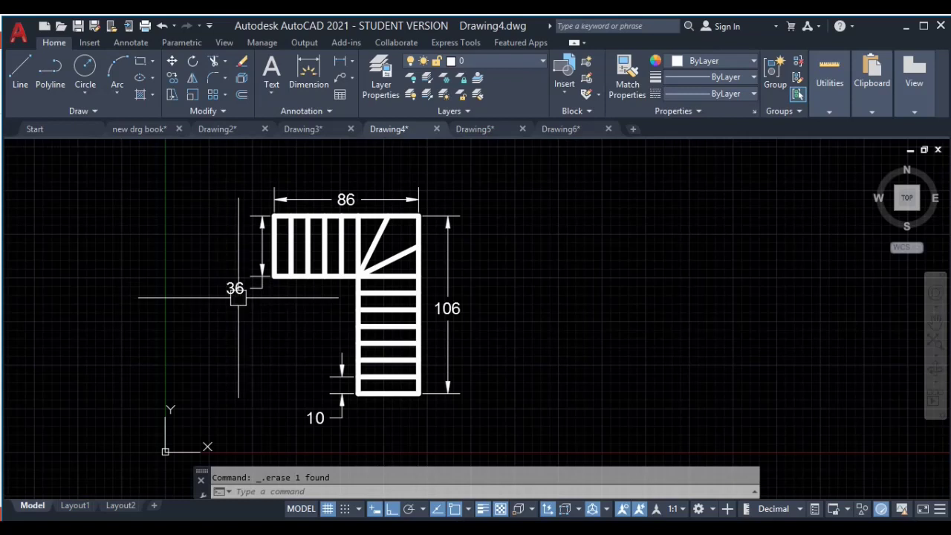
middle_click_drag(469, 303, 325, 311)
key("l")
key("Return")
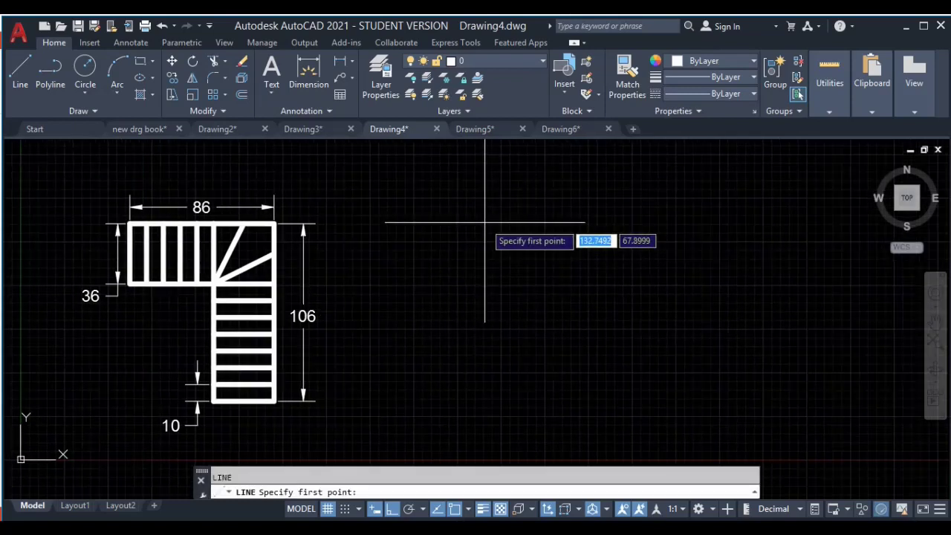
left_click(485, 221)
type("86")
key("Return")
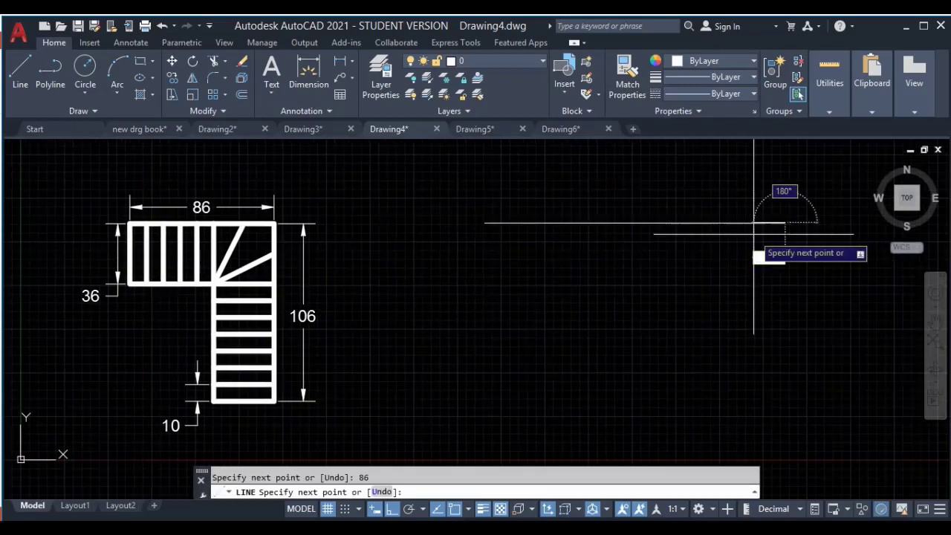
Continue from the horizontal line's right end with a 106-unit vertical line downward and finish the Line command
middle_click_drag(758, 323, 710, 265)
scroll(706, 328, "down", 2)
scroll(705, 328, "down", 2)
scroll(706, 335, "up", 4)
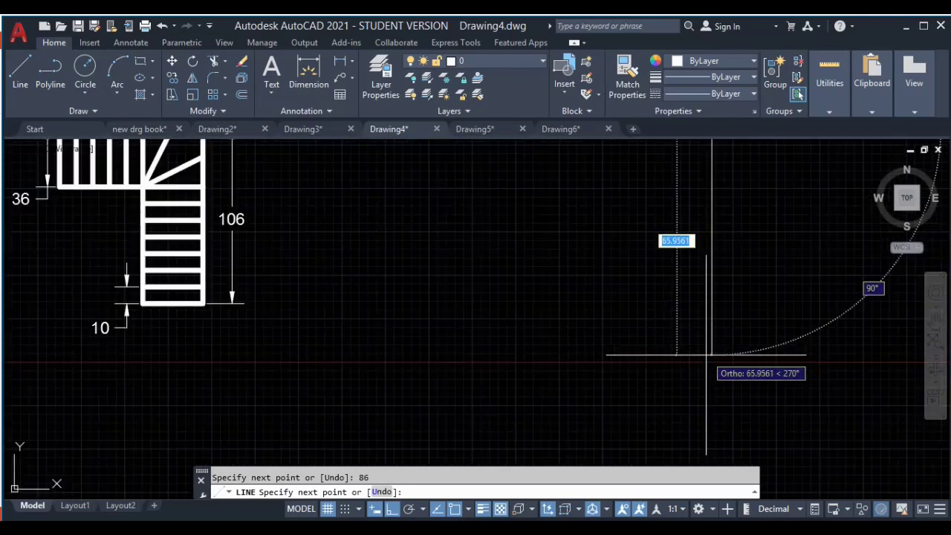
type("106")
key("Return")
scroll(582, 339, "down", 3)
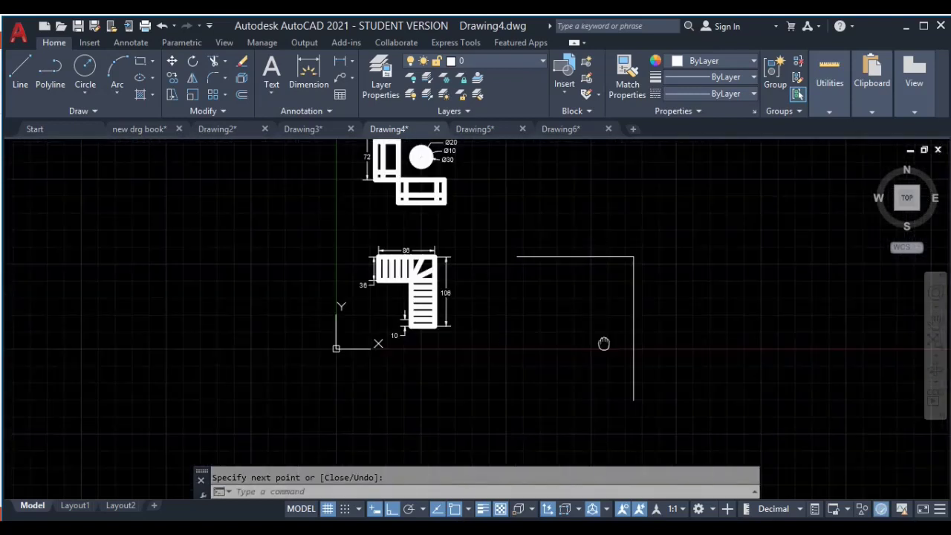
Examine the reference staircase's flight widths, tread spacing and overall dimensions, comparing them with the two new lines
scroll(369, 233, "up", 2)
scroll(370, 233, "up", 2)
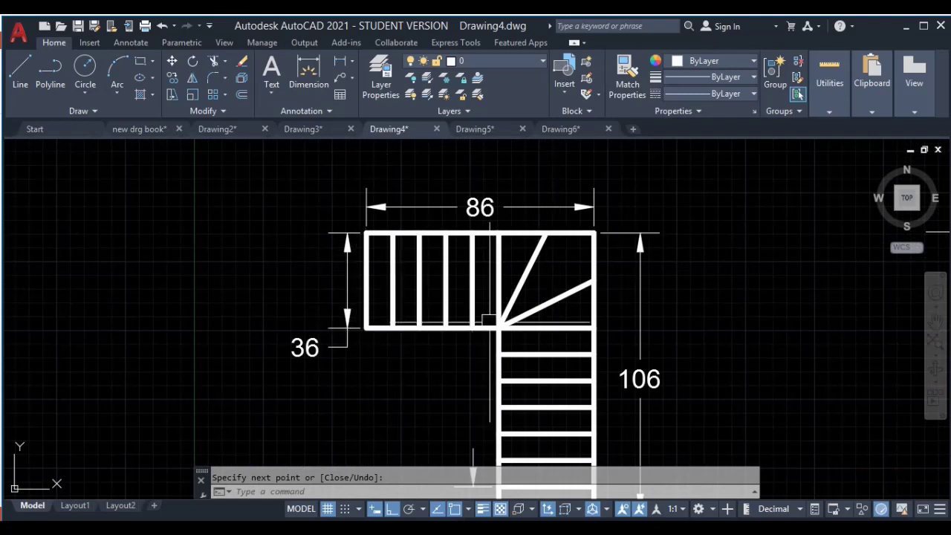
scroll(554, 388, "down", 2)
middle_click_drag(556, 388, 464, 284)
scroll(480, 335, "up", 1)
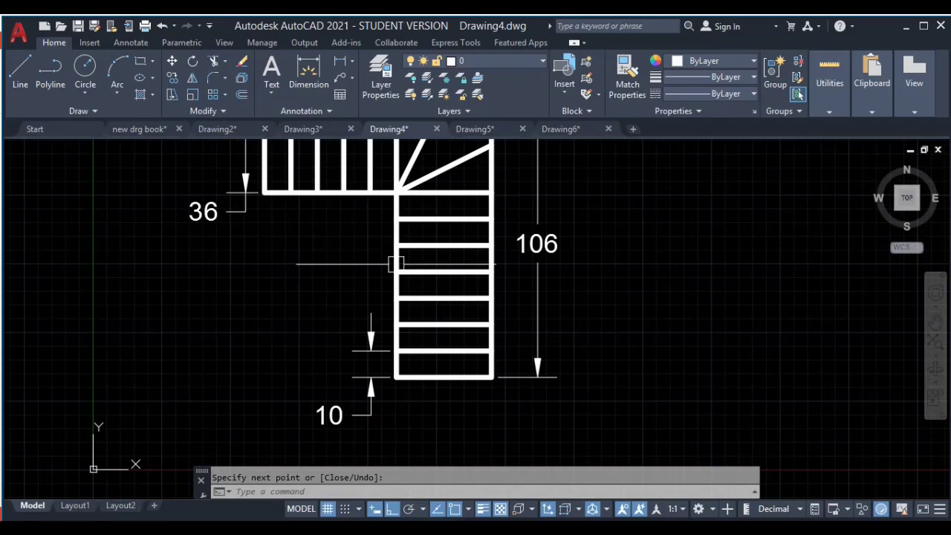
middle_click_drag(504, 201, 505, 263)
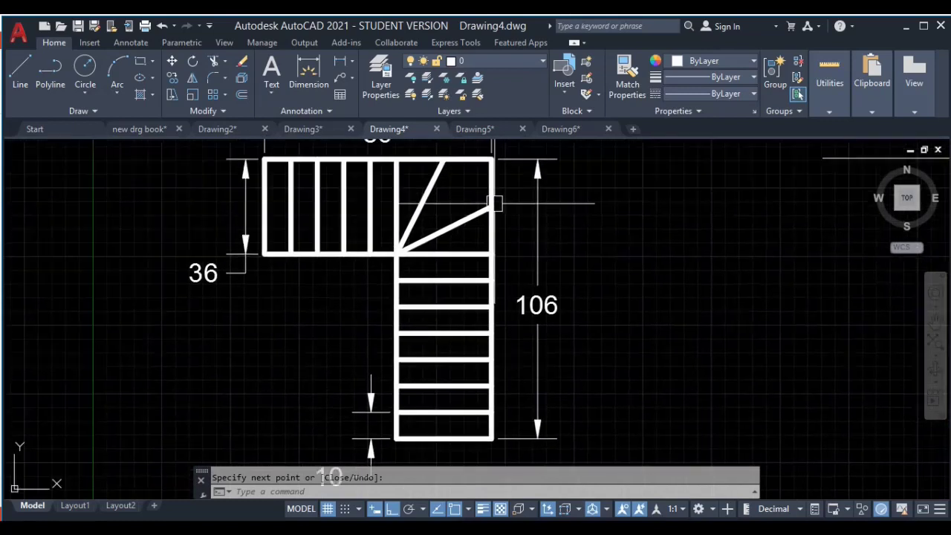
middle_click_drag(470, 421, 491, 391)
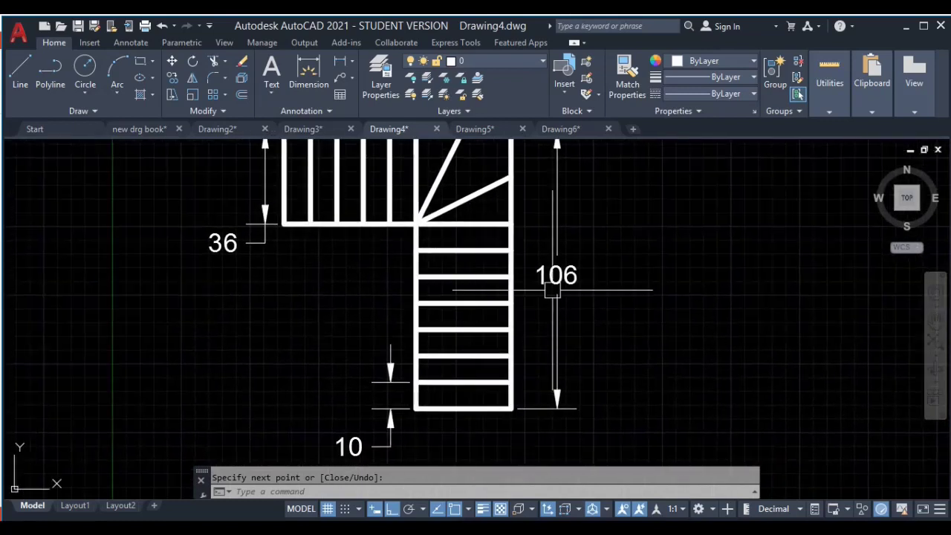
scroll(565, 319, "down", 2)
middle_click_drag(747, 324, 493, 324)
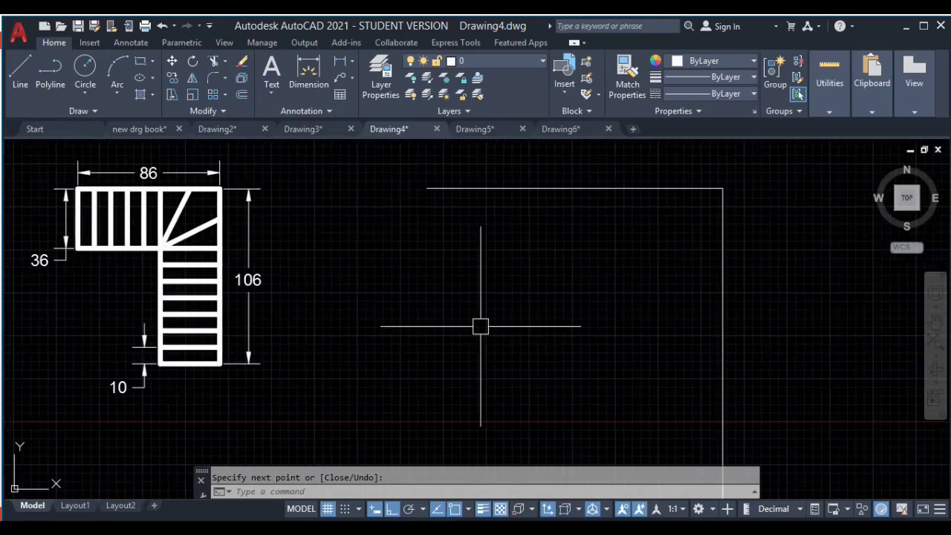
middle_click_drag(546, 283, 506, 286)
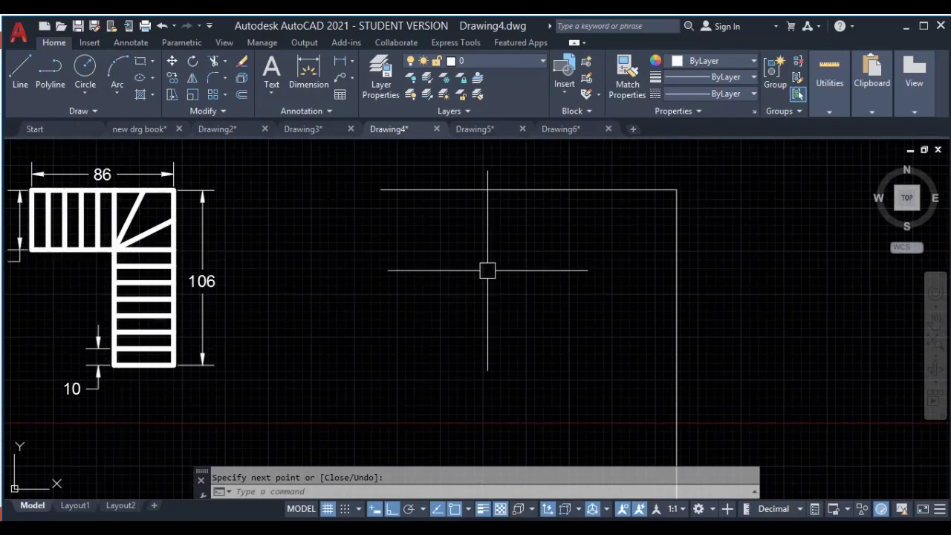
Offset the horizontal line downward and the vertical line toward the inside of the corner by 36 units
key("Return")
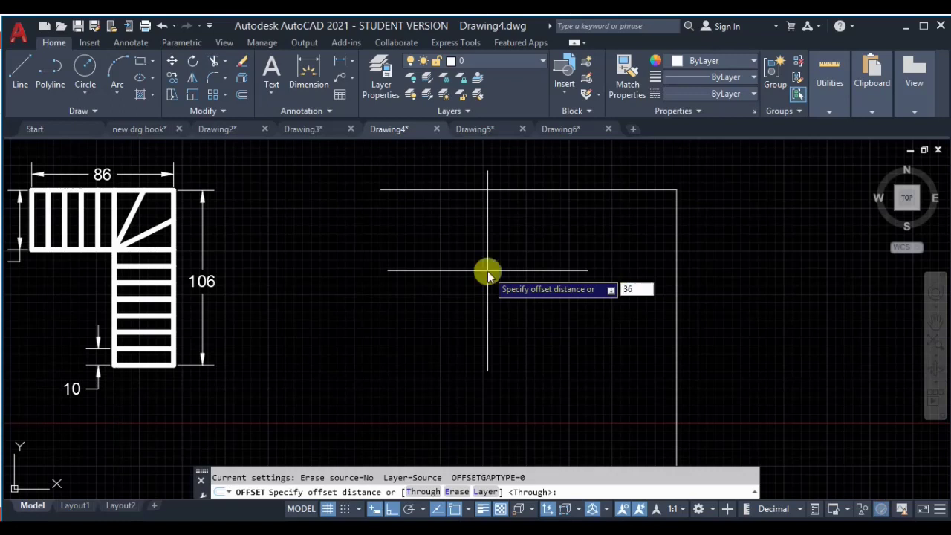
key("Return")
middle_click_drag(495, 276, 528, 282)
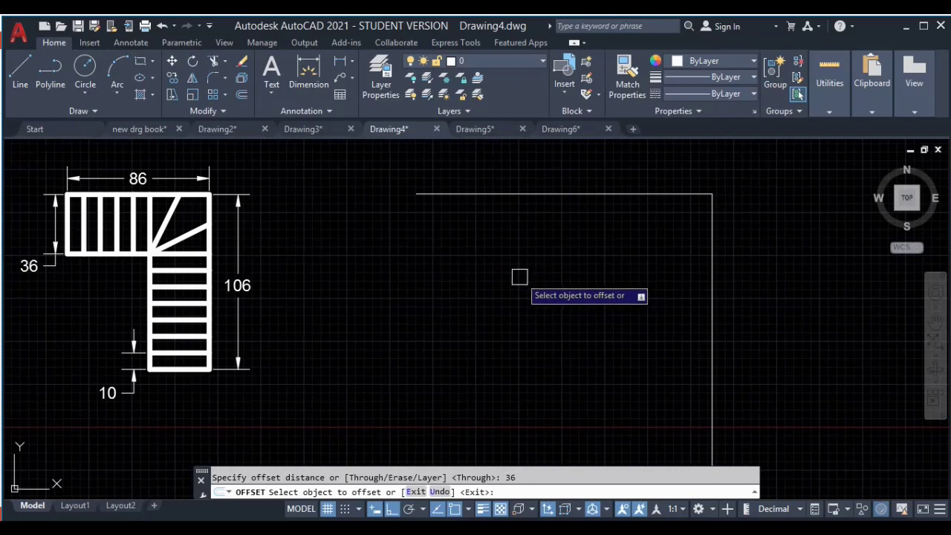
left_click(515, 195)
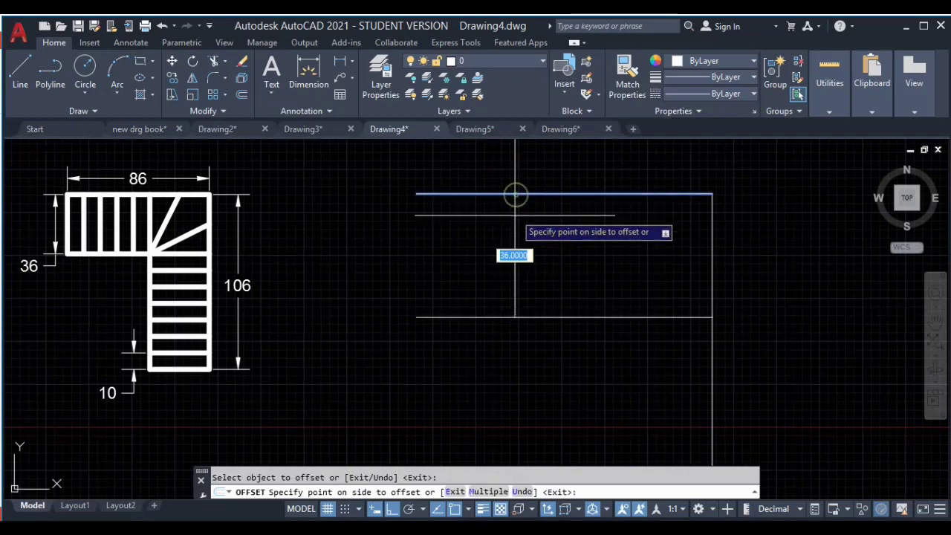
left_click(518, 249)
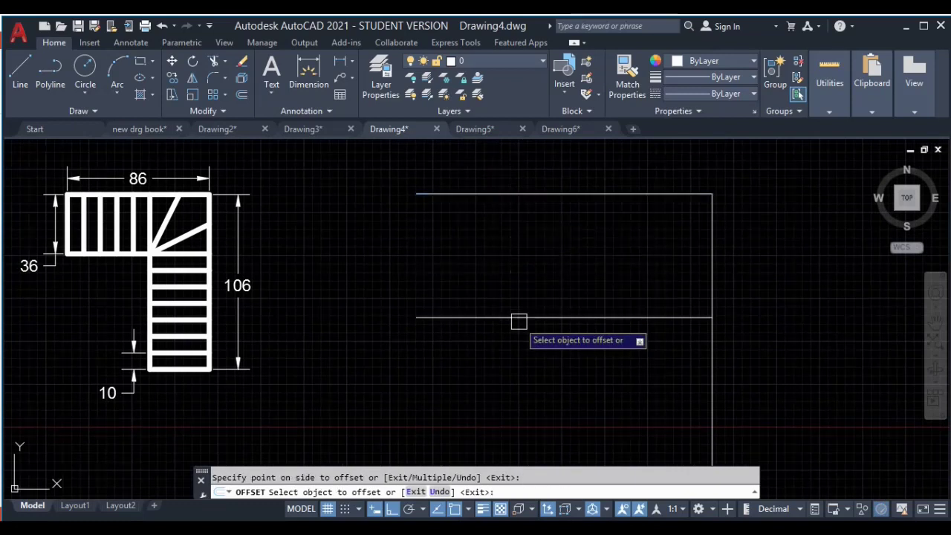
middle_click_drag(547, 358, 574, 308)
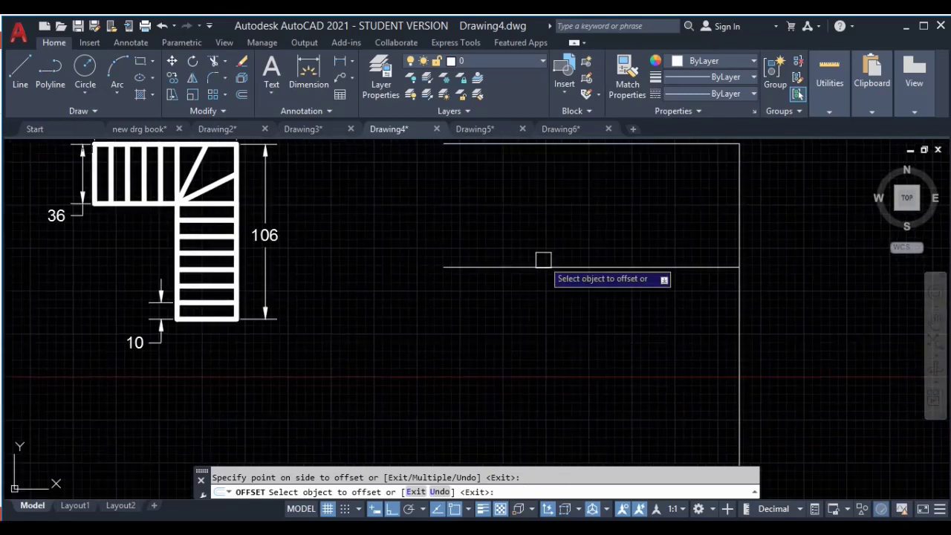
left_click(741, 320)
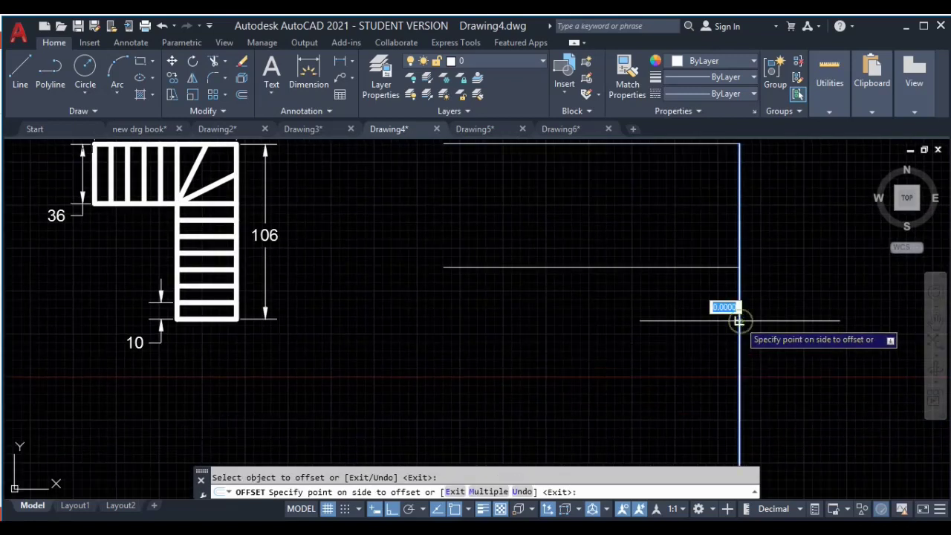
left_click(574, 330)
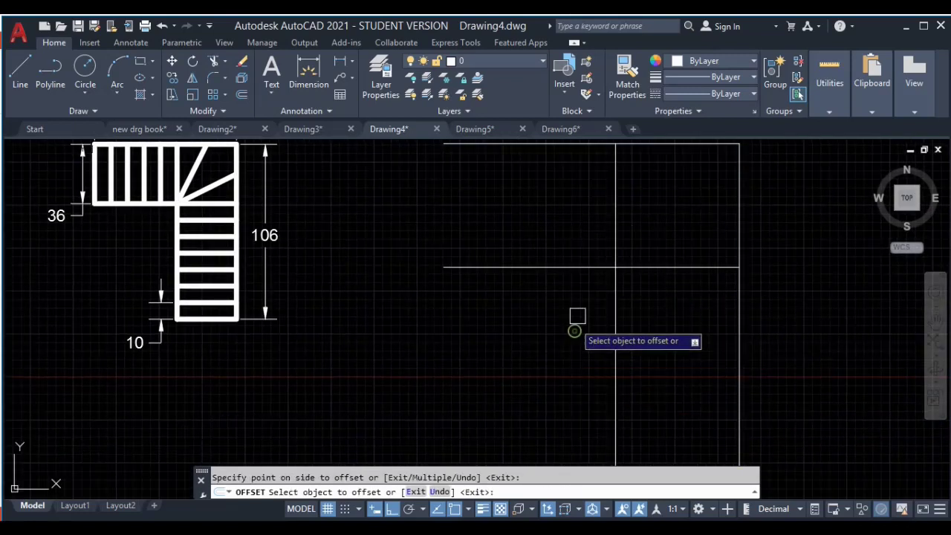
Leave the Offset command and erase the two offset lines
key("Escape")
left_click(641, 245)
left_click(529, 327)
key("Delete")
Offset the 86-unit line downward and the 106-unit line to the left at a distance of 36 units
middle_click_drag(525, 325, 512, 355)
type("o")
key("Return")
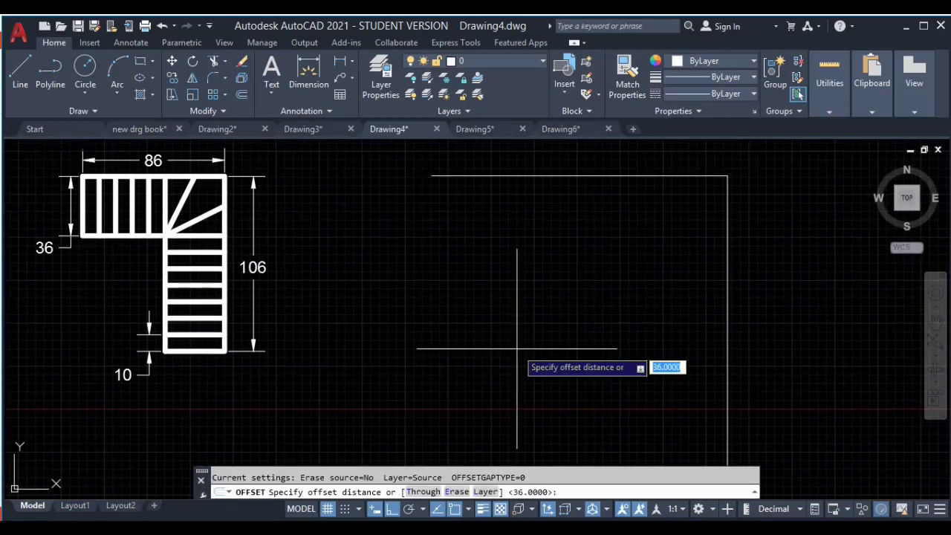
type("36")
key("Return")
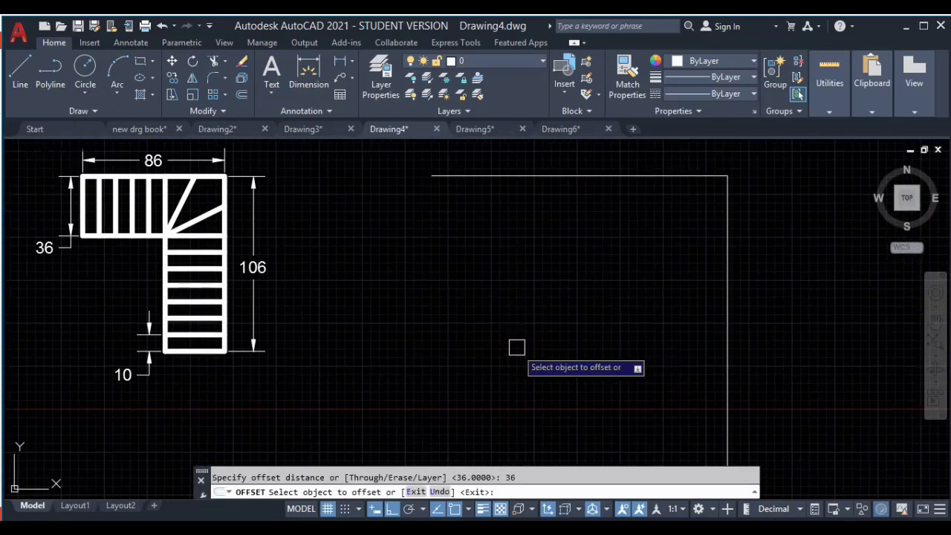
left_click(558, 176)
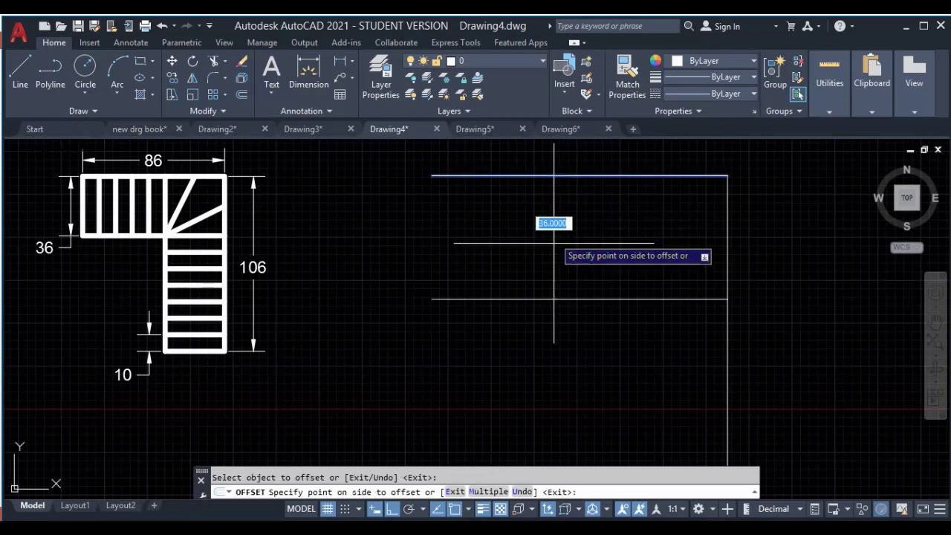
left_click(616, 245)
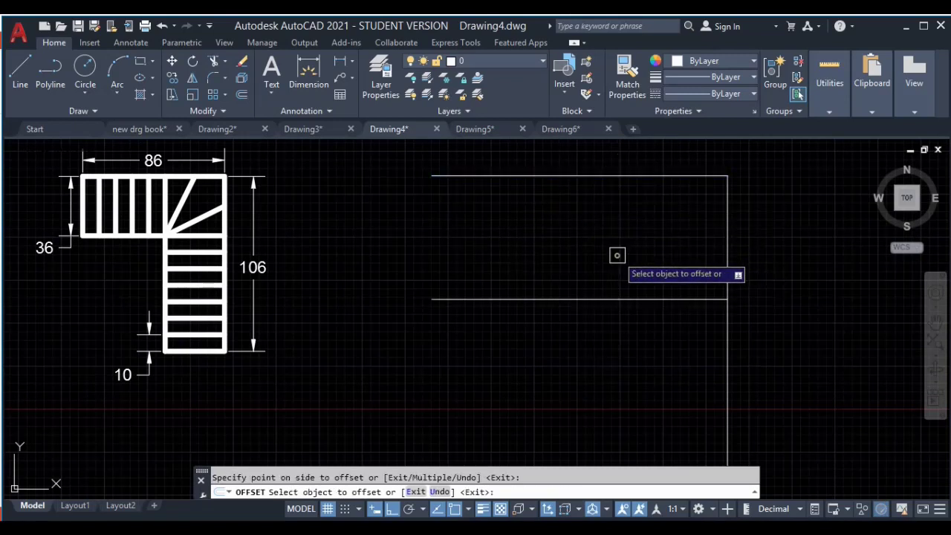
middle_click_drag(650, 367, 640, 339)
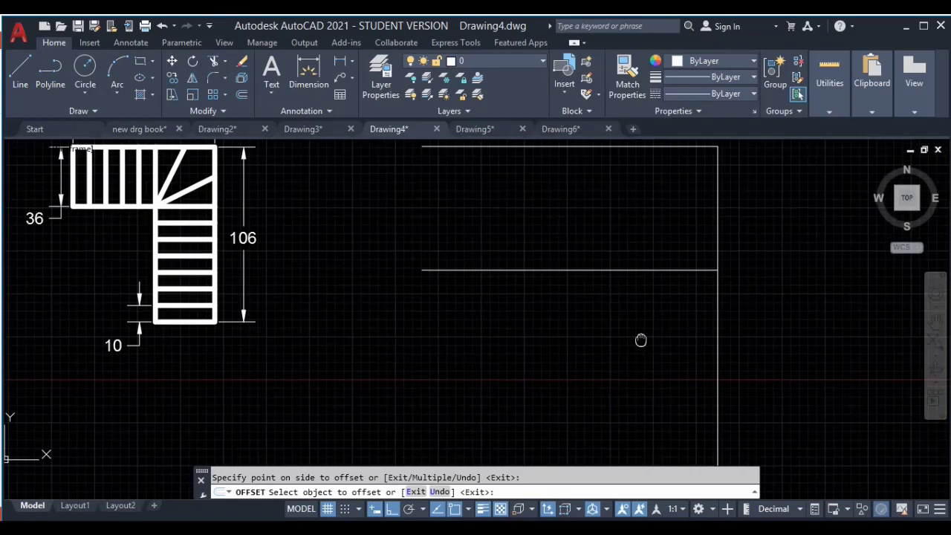
left_click(717, 342)
left_click(592, 372)
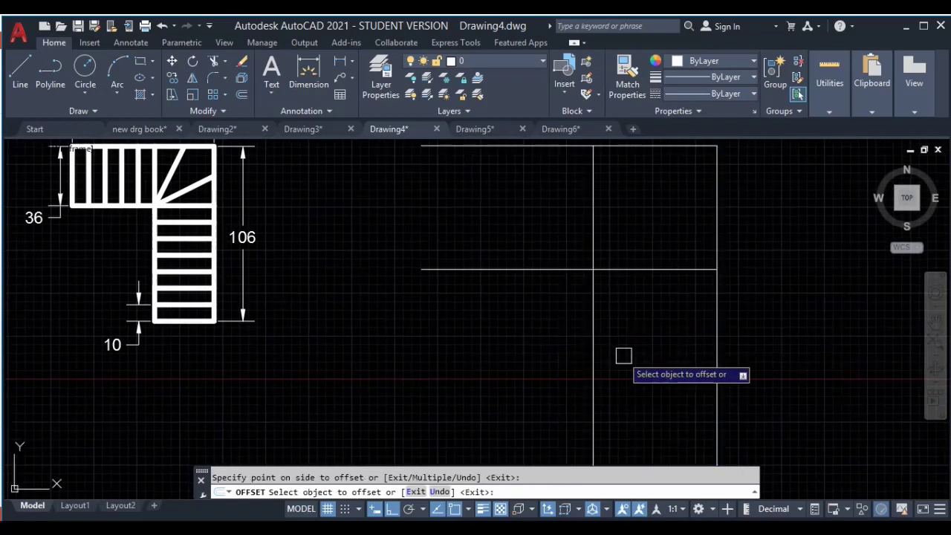
scroll(651, 340, "down", 2)
key("Escape")
type("tr")
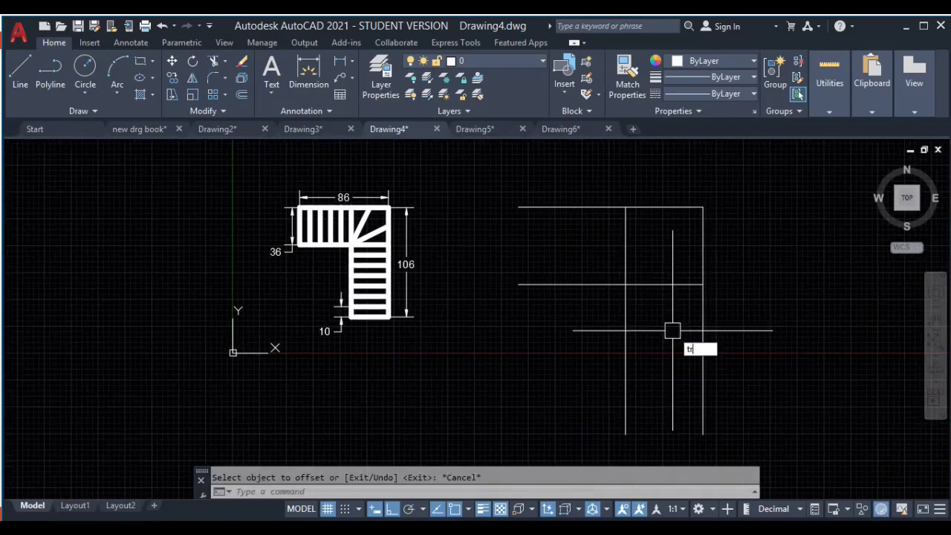
key("Return")
scroll(654, 258, "up", 2)
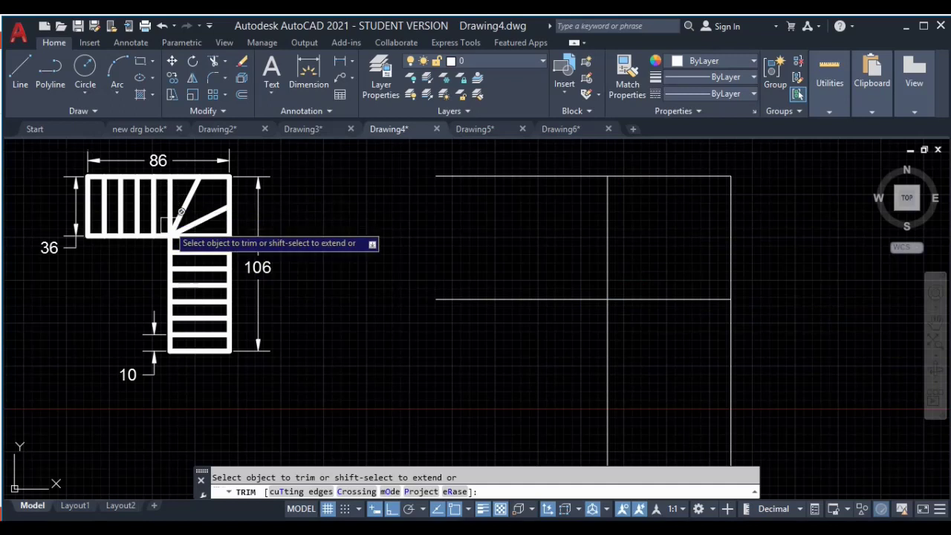
key("Escape")
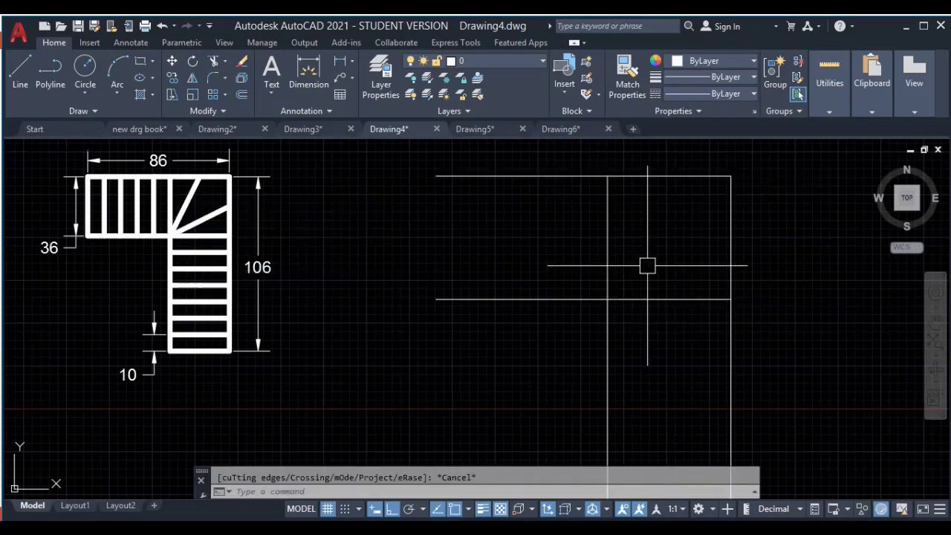
middle_click_drag(651, 326, 656, 291)
key("Escape")
scroll(571, 336, "down", 2)
middle_click_drag(571, 335, 553, 305)
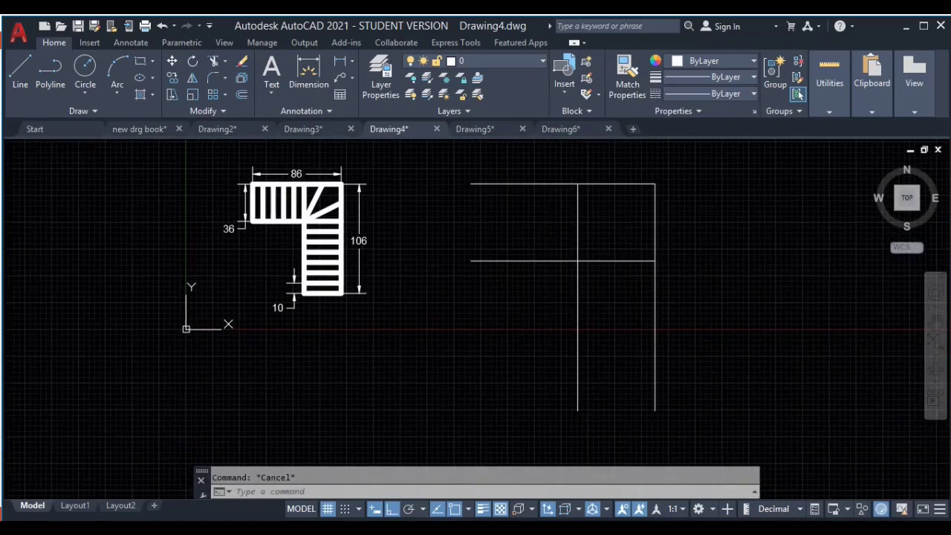
Draw lines closing the left end of the horizontal flight and the bottom end of the vertical flight
type("l")
key("Return")
scroll(471, 239, "up", 2)
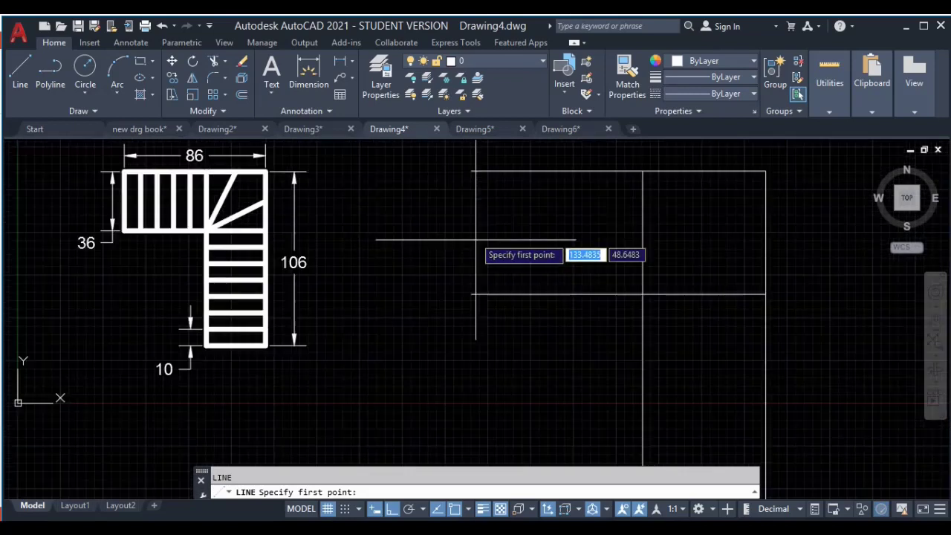
left_click(468, 285)
key("Escape")
middle_click_drag(611, 446, 565, 321)
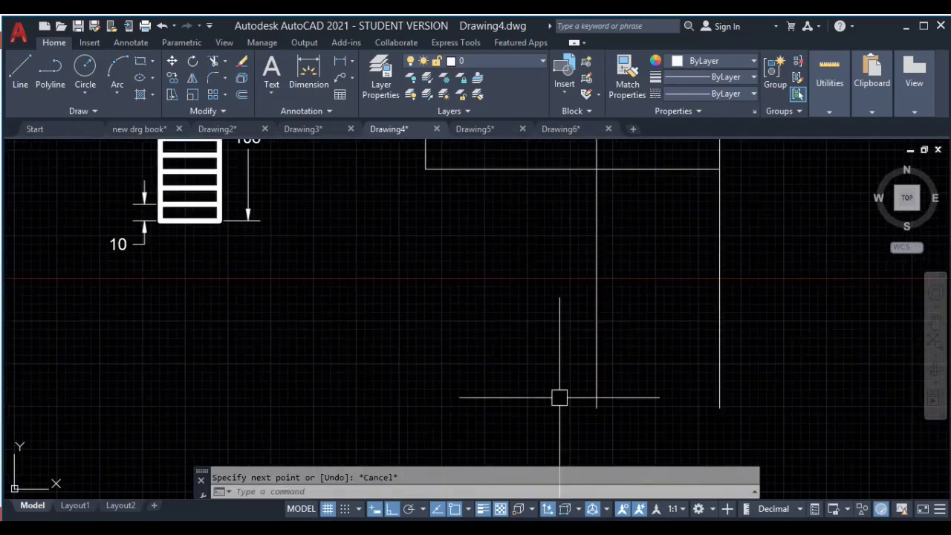
key("Return")
left_click(597, 408)
left_click(720, 407)
key("Escape")
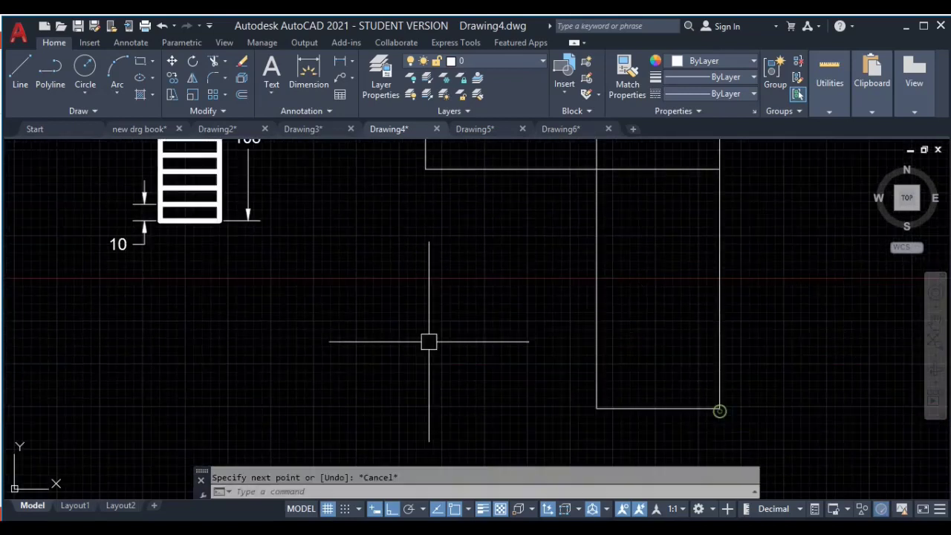
Examine the tread spacing along the reference staircase's vertical flight and compare it with the bottom of the new outline
scroll(429, 342, "down", 2)
scroll(334, 321, "up", 4)
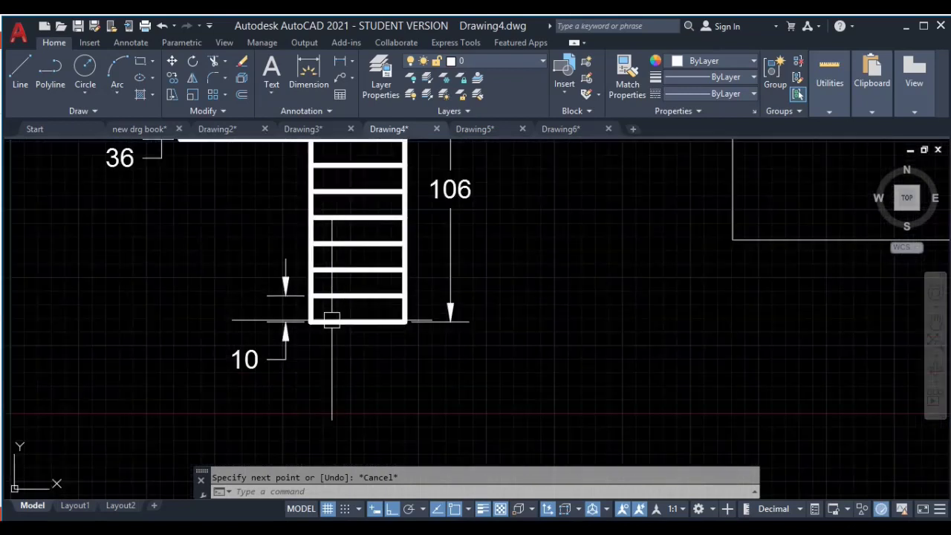
middle_click_drag(332, 312, 367, 381)
middle_click_drag(372, 379, 369, 361)
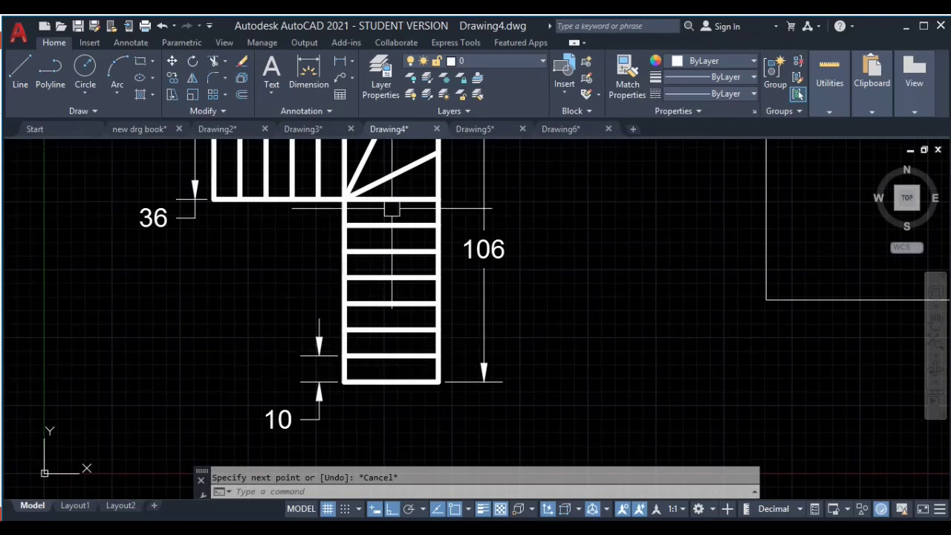
middle_click_drag(393, 358, 361, 325)
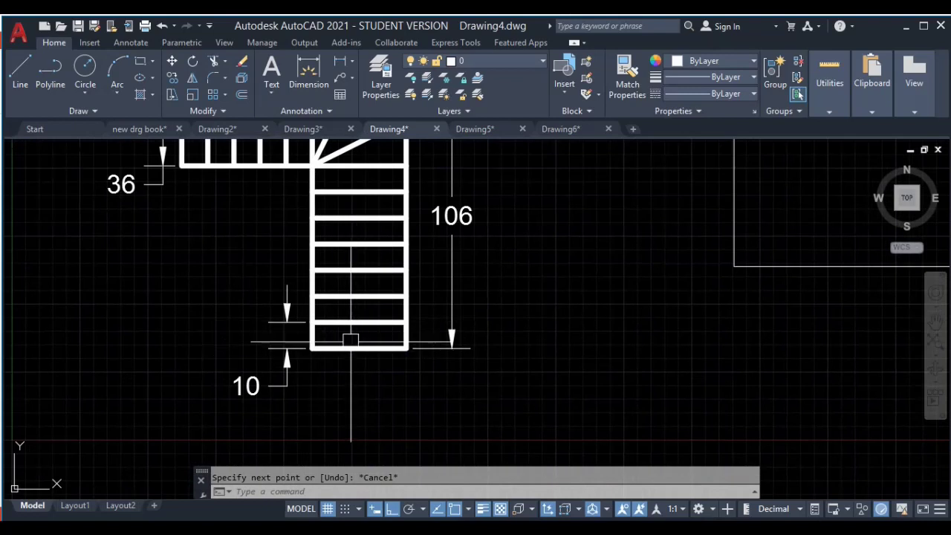
scroll(350, 349, "down", 2)
mouse_move(475, 351)
middle_mouse_down()
mouse_move(263, 295)
mouse_move(133, 177)
middle_mouse_up()
middle_click_drag(545, 329, 477, 305)
middle_click_drag(405, 323, 428, 386)
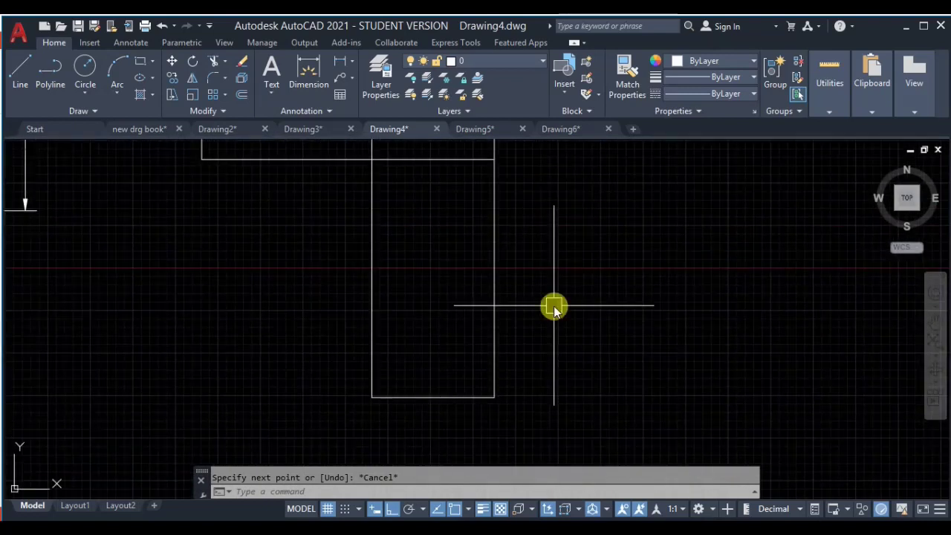
Offset the vertical flight's bottom line upward six times at a distance of 10 units, using the Multiple option
key("o")
key("Return")
type("10")
key("Return")
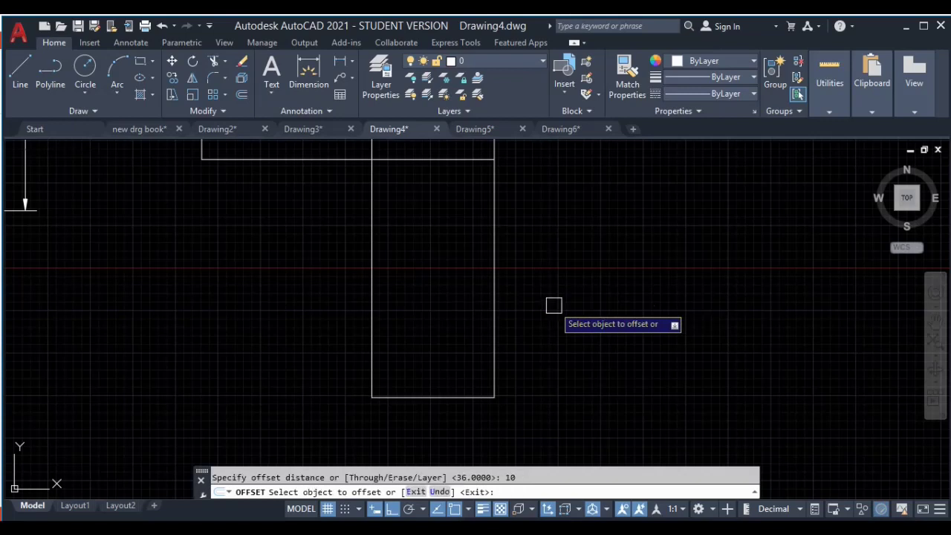
left_click(440, 398)
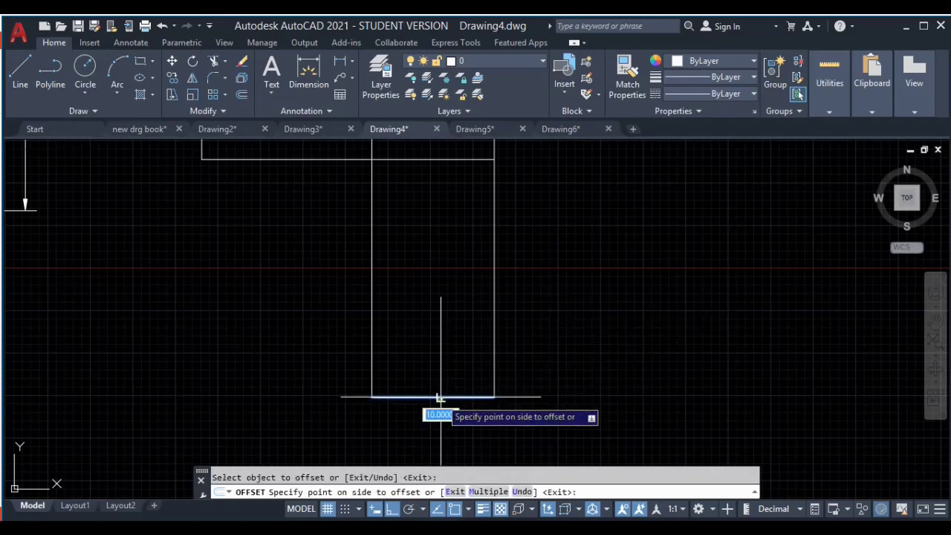
left_click(489, 492)
middle_click_drag(472, 324, 483, 371)
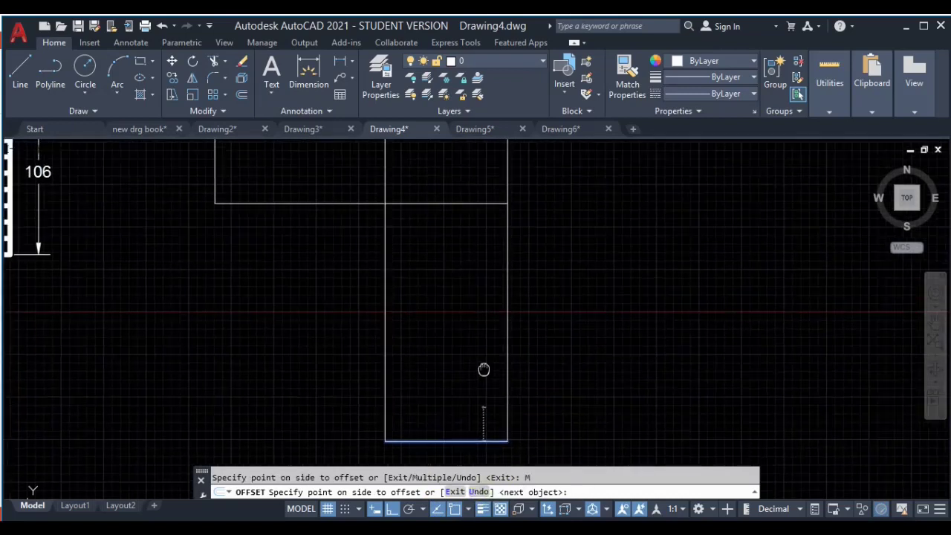
left_click(460, 339)
left_click(450, 278)
left_click(456, 247)
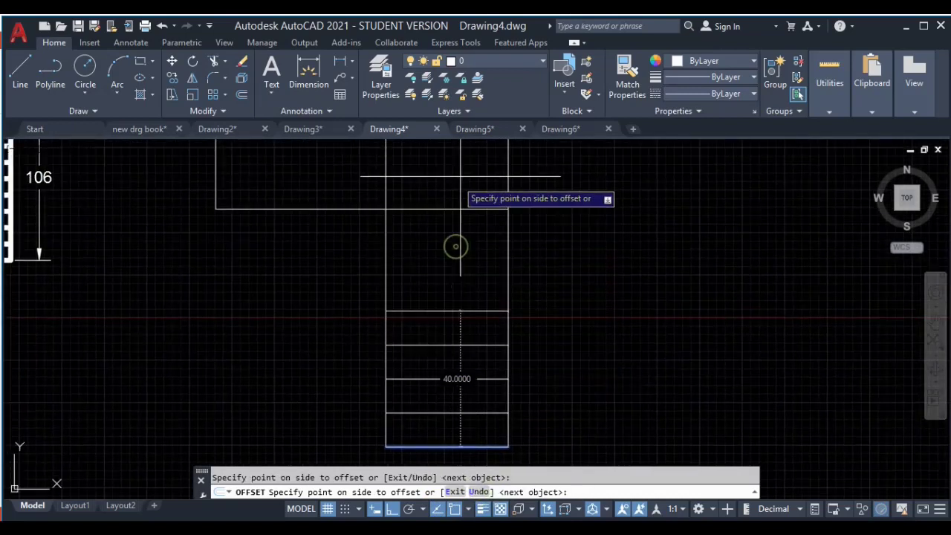
middle_click_drag(459, 176, 490, 279)
left_click(488, 250)
left_click(487, 249)
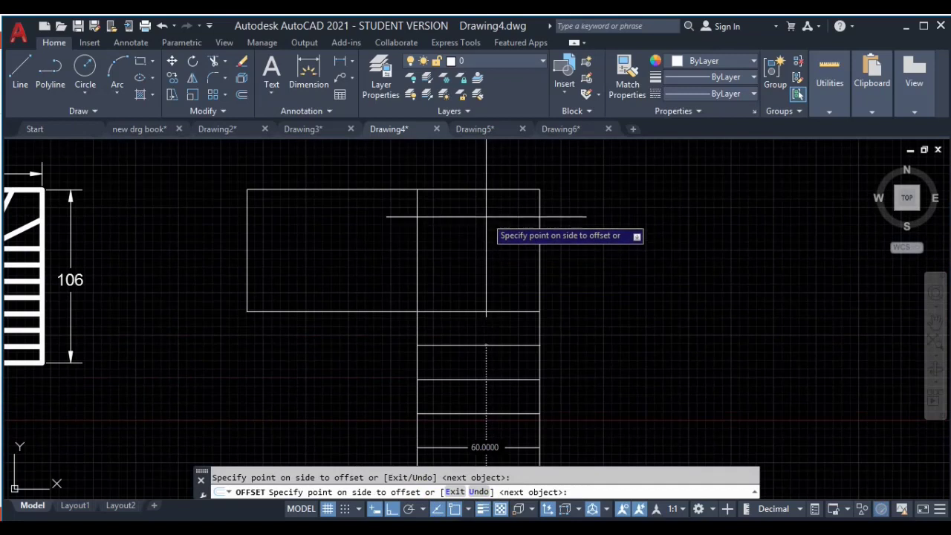
key("Return")
Offset the horizontal flight's left end line repeatedly to the right at 10-unit spacing up to the corner square, and leave Offset
scroll(493, 356, "down", 3)
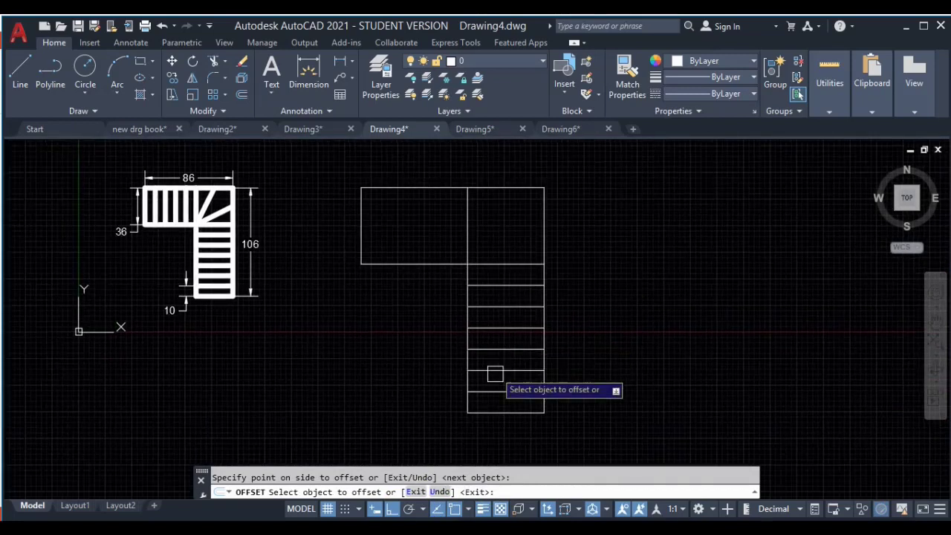
middle_click_drag(495, 261, 509, 271)
middle_click_drag(433, 260, 443, 278)
left_click(217, 251)
scroll(217, 251, "up", 2)
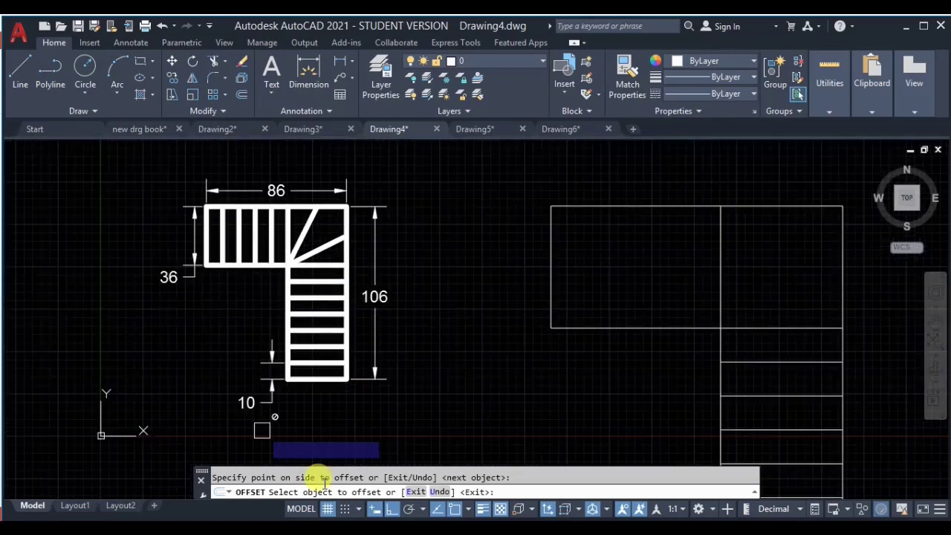
middle_click_drag(521, 338, 445, 346)
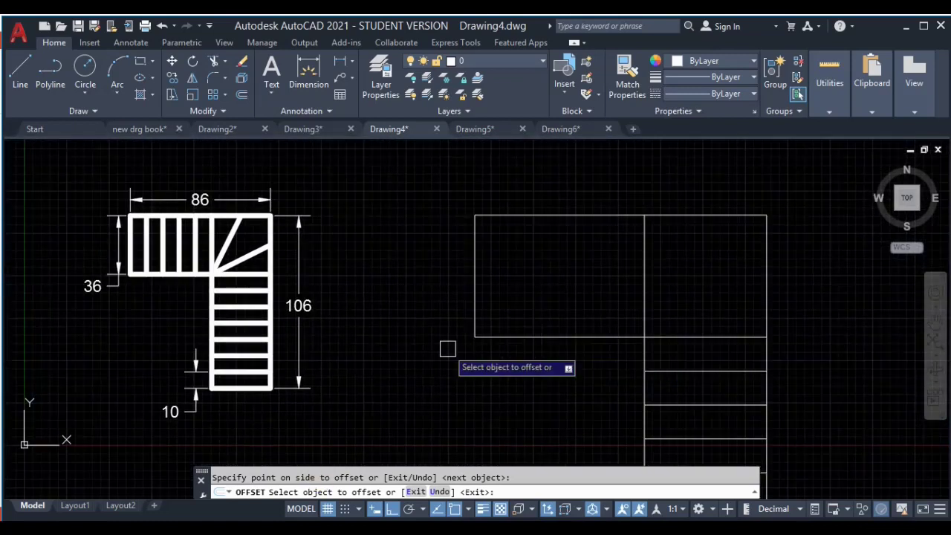
left_click(474, 276)
left_click(543, 284)
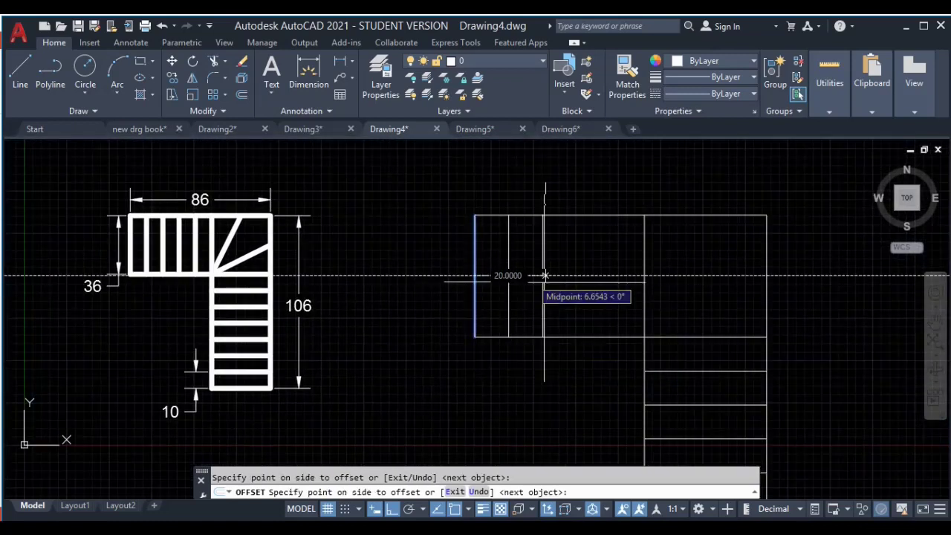
left_click(582, 283)
left_click(614, 287)
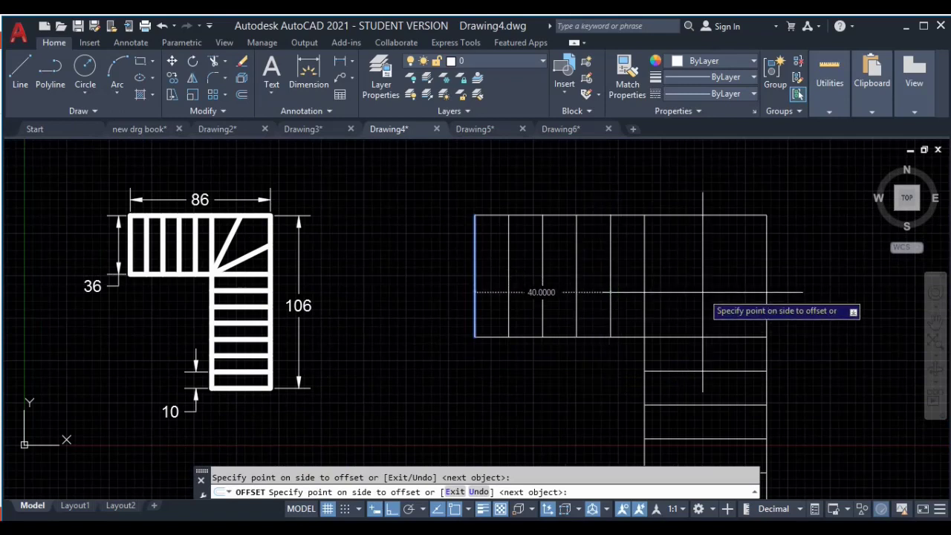
left_click(645, 287)
key("Return")
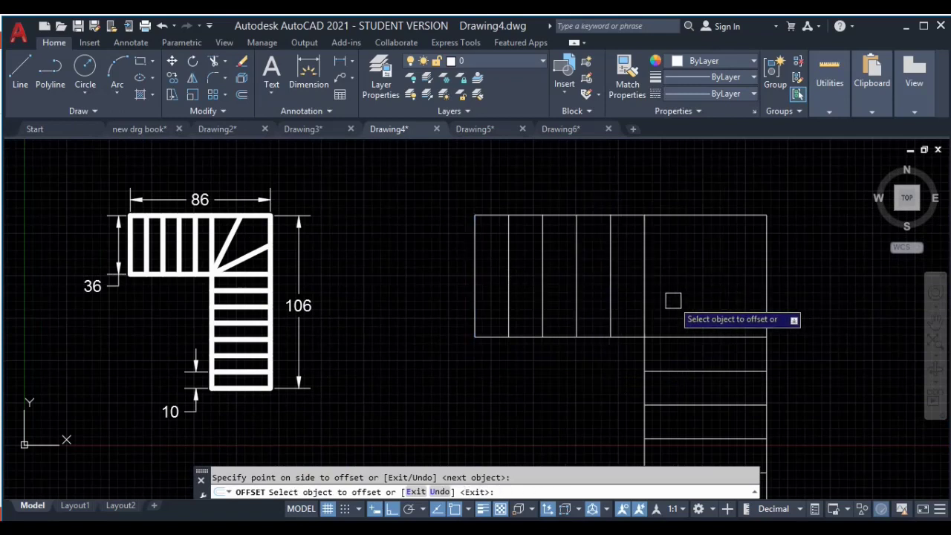
scroll(673, 300, "down", 2)
middle_click_drag(672, 301, 655, 261)
middle_click_drag(558, 325, 531, 337)
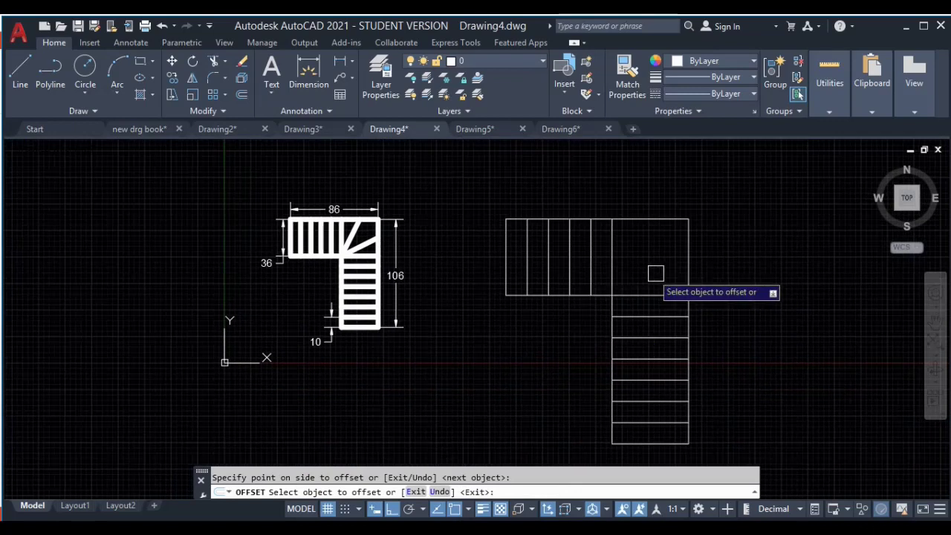
key("Escape")
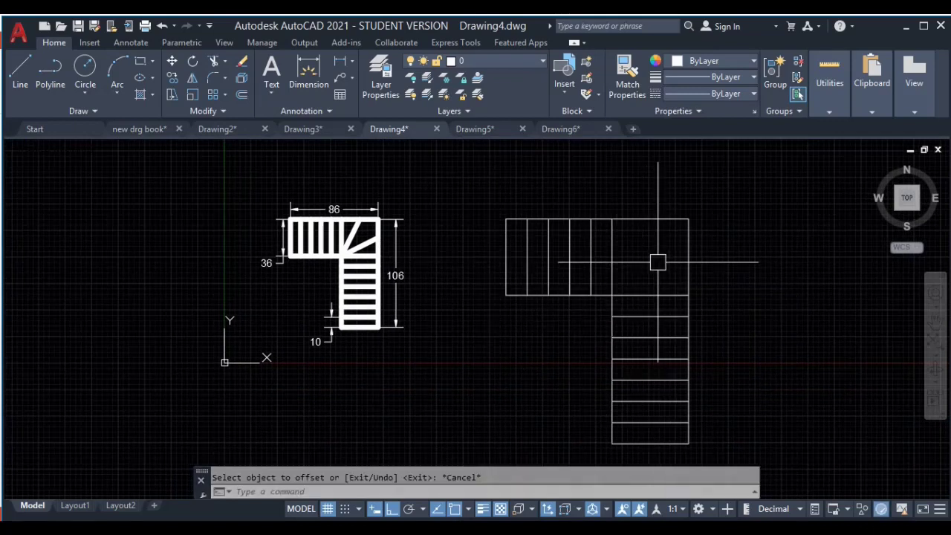
Examine the diagonal winder treads in the reference staircase's corner and compare that corner with the new plan's square
scroll(408, 238, "up", 4)
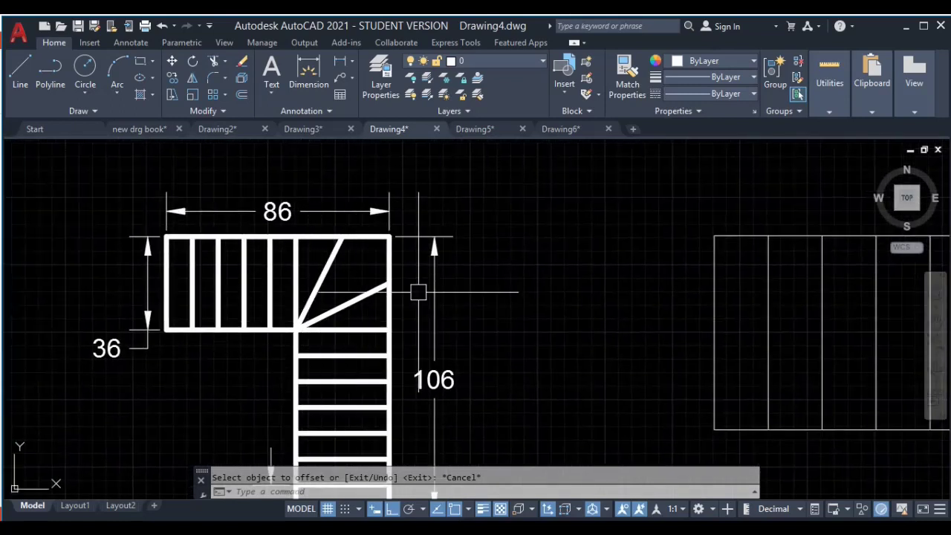
mouse_move(340, 276)
middle_mouse_down()
mouse_move(423, 322)
mouse_move(575, 322)
mouse_move(322, 327)
middle_mouse_up()
scroll(171, 312, "up", 3)
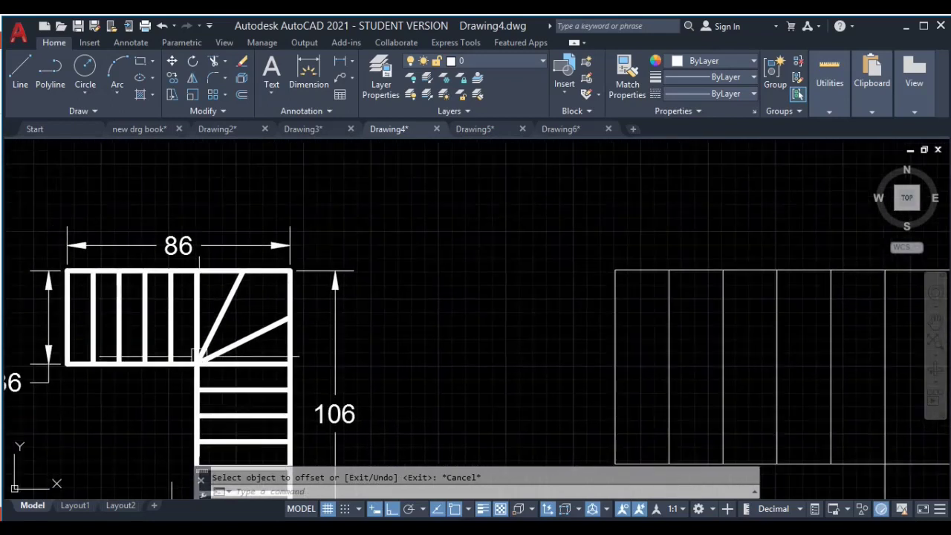
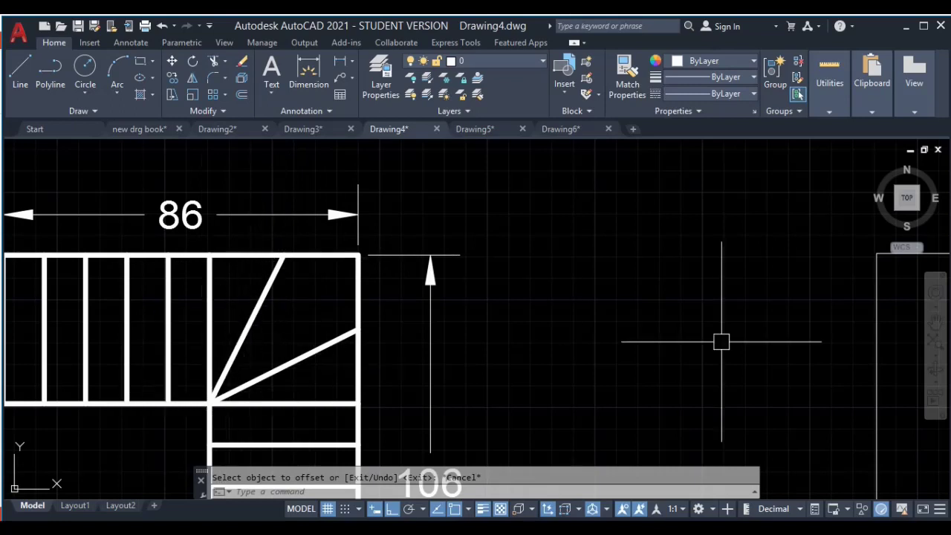
middle_click_drag(721, 342, 378, 310)
scroll(340, 312, "down", 5)
middle_click_drag(467, 297, 498, 291)
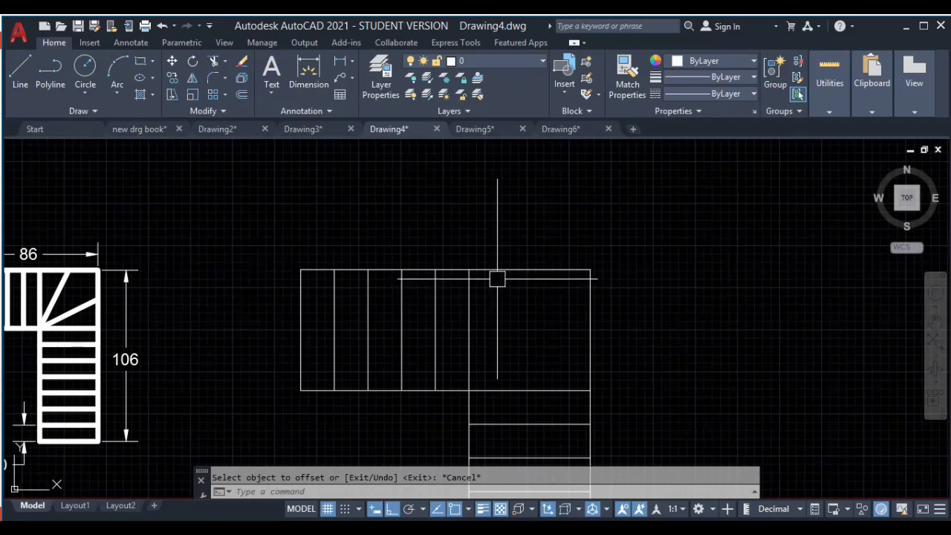
left_click(495, 270)
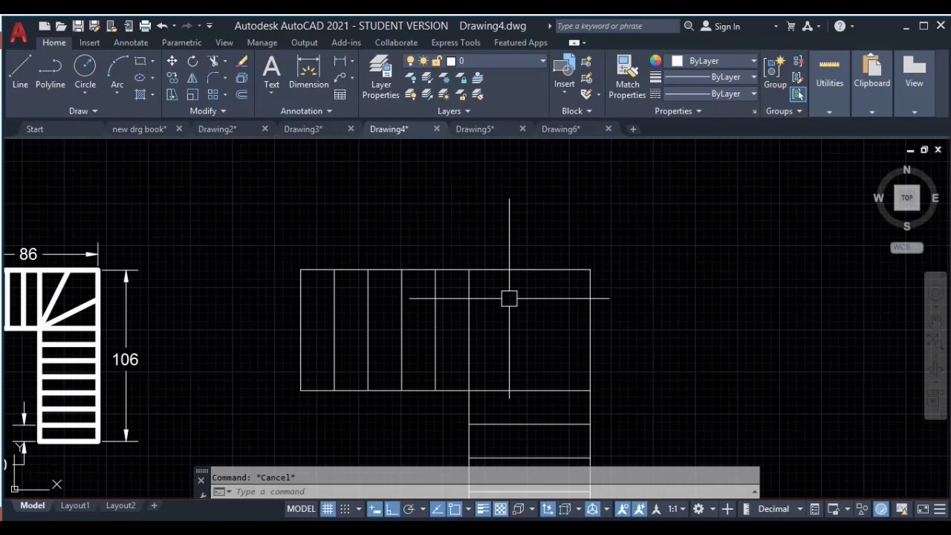
Draw separate lines over the corner square's top and right edges, from its top-left to its bottom-right corner, and select both
key("Return")
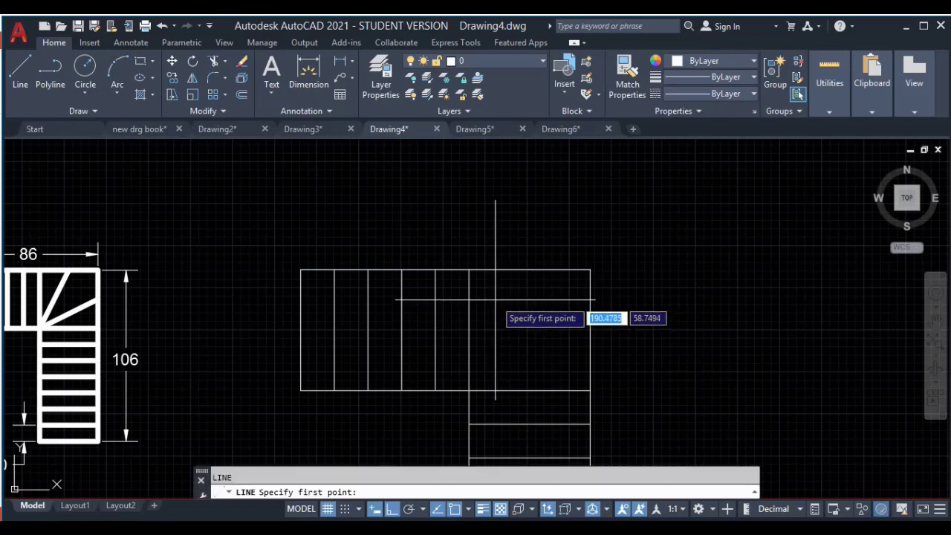
scroll(486, 288, "up", 2)
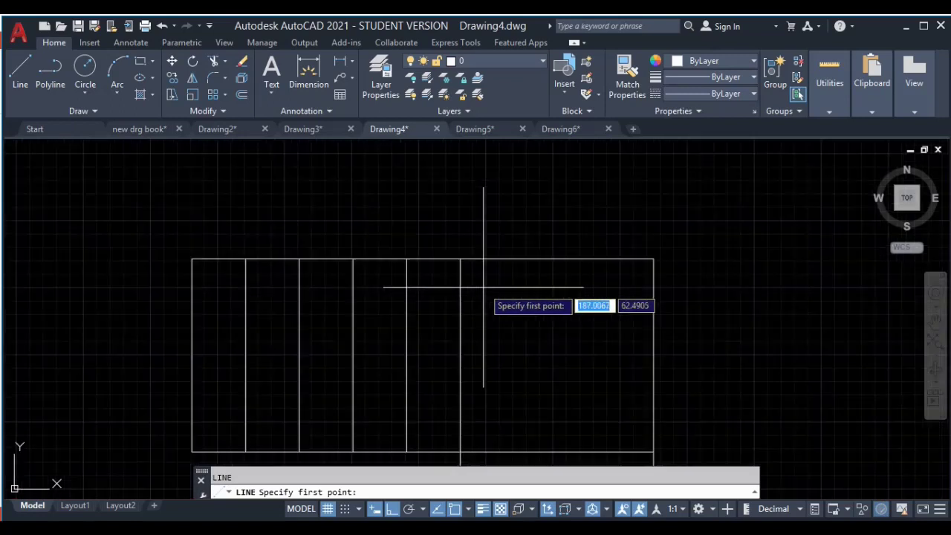
left_click(460, 258)
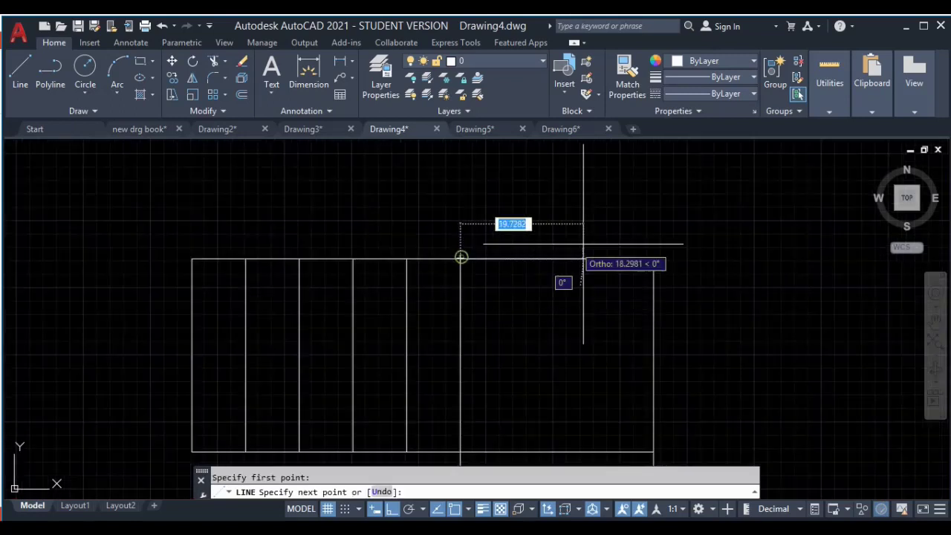
left_click(653, 258)
middle_click_drag(654, 281, 620, 233)
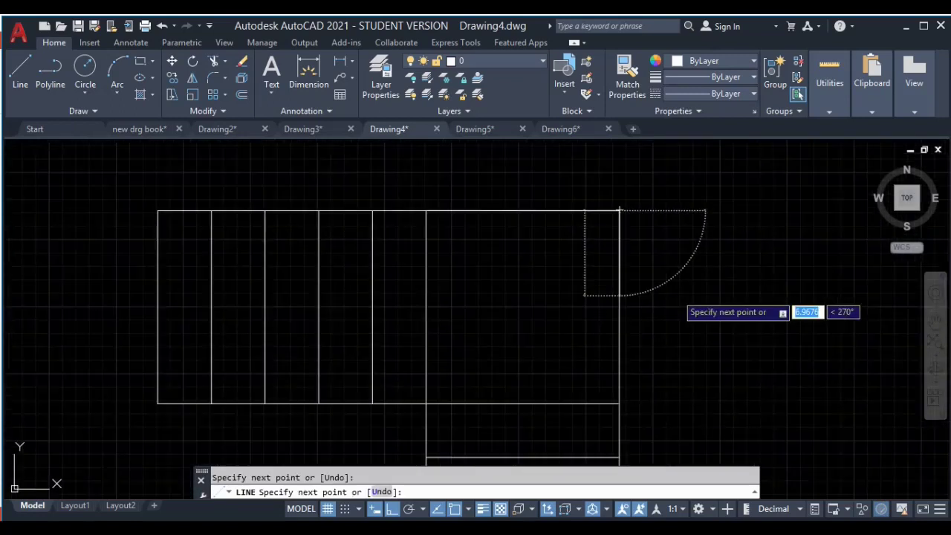
left_click(620, 402)
key("Return")
left_click(623, 298)
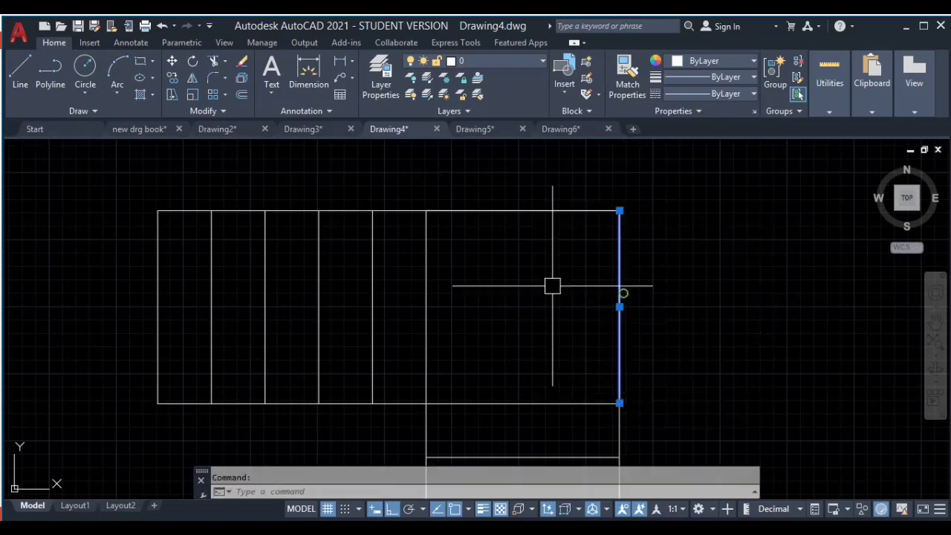
left_click(553, 211)
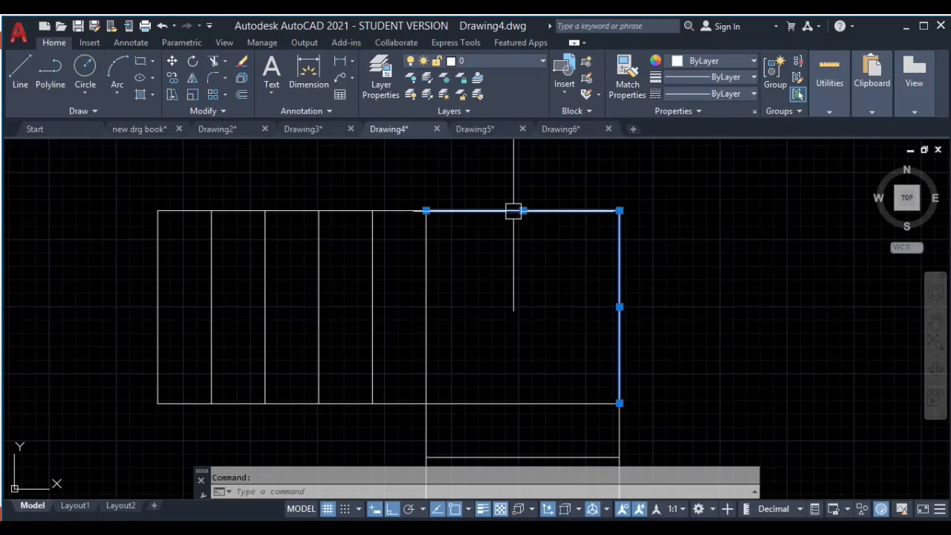
Draw a line from the midpoint of the corner square's top edge to the staircase's inner corner
middle_click_drag(557, 283, 578, 289)
key("Escape")
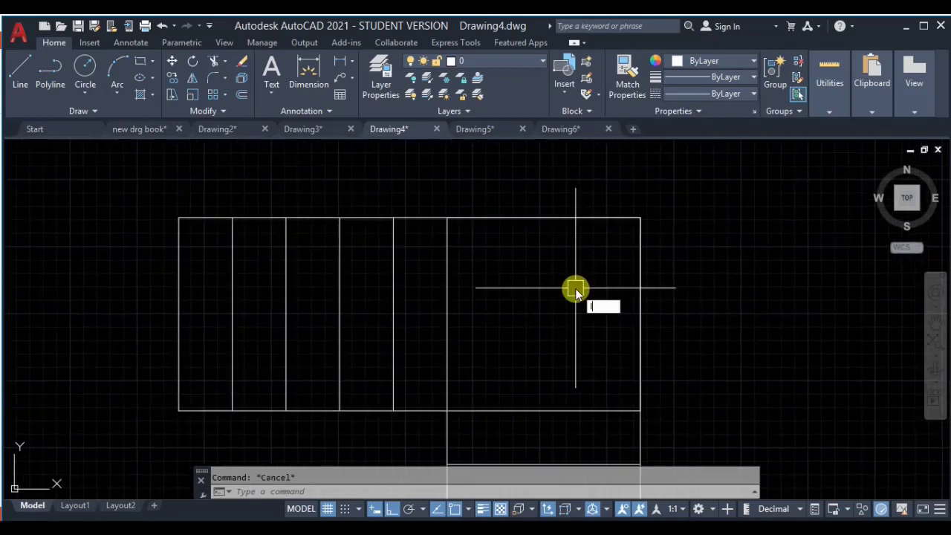
type("l")
key("Return")
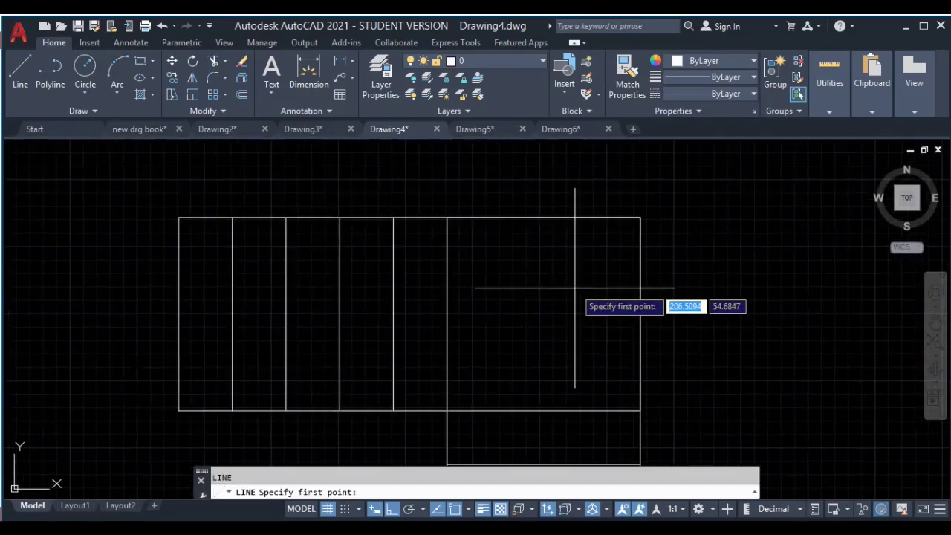
left_click(544, 217)
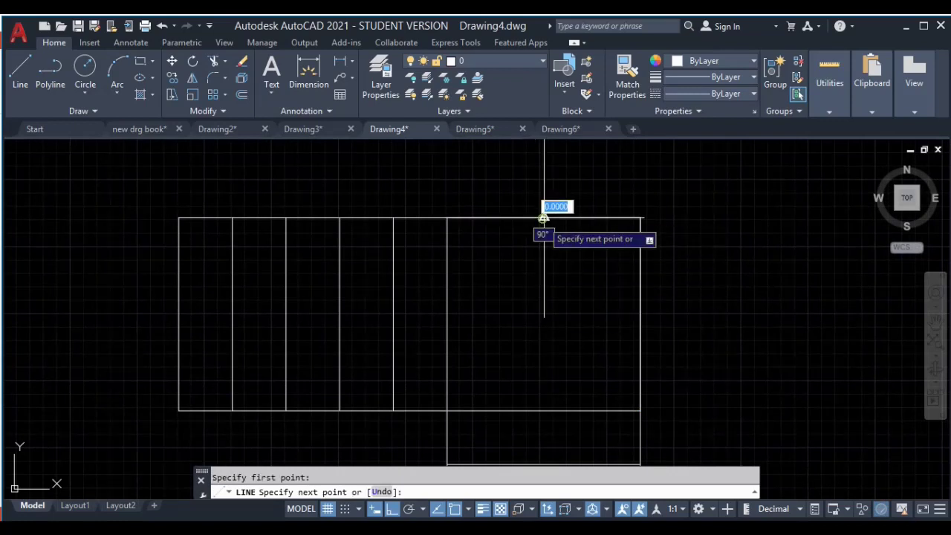
left_click(447, 410)
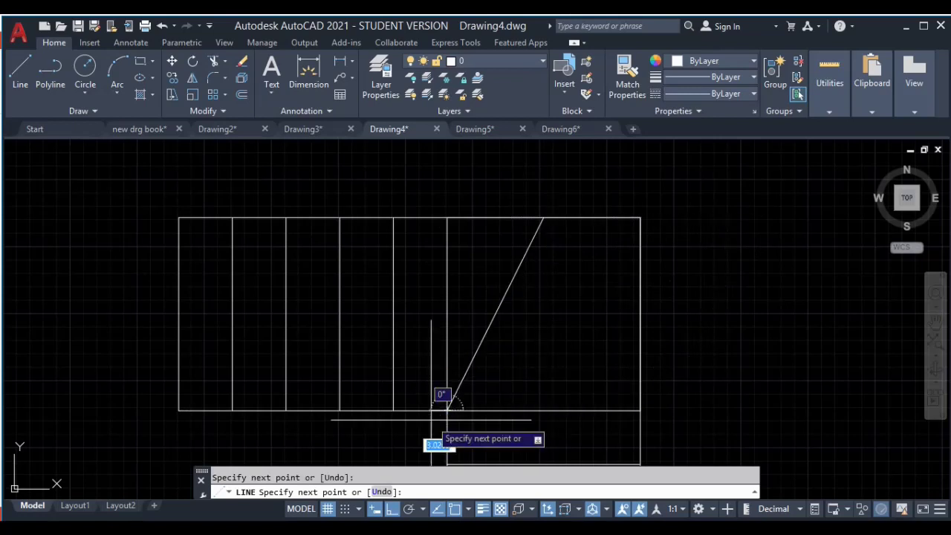
key("Return")
Draw a second winder line from the midpoint of the corner square's right edge to the same inner corner
key("Return")
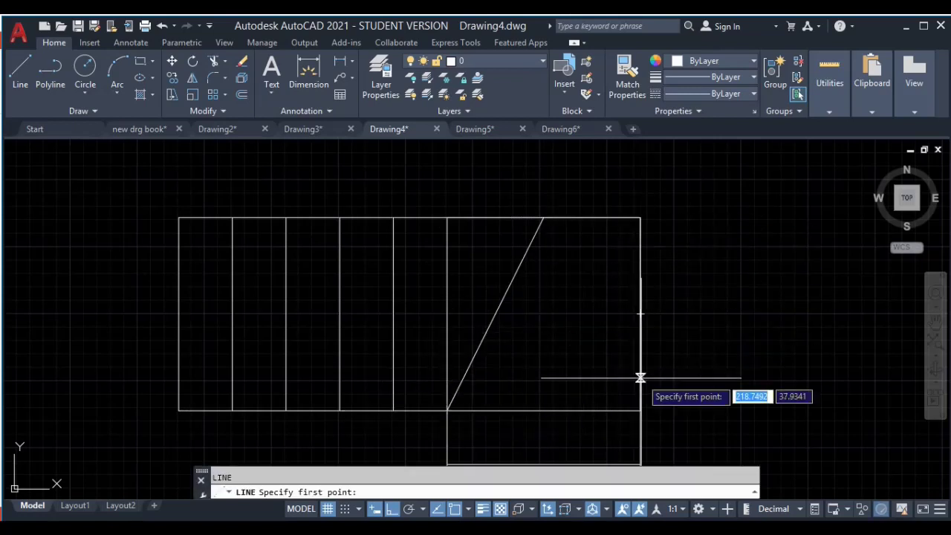
left_click(640, 315)
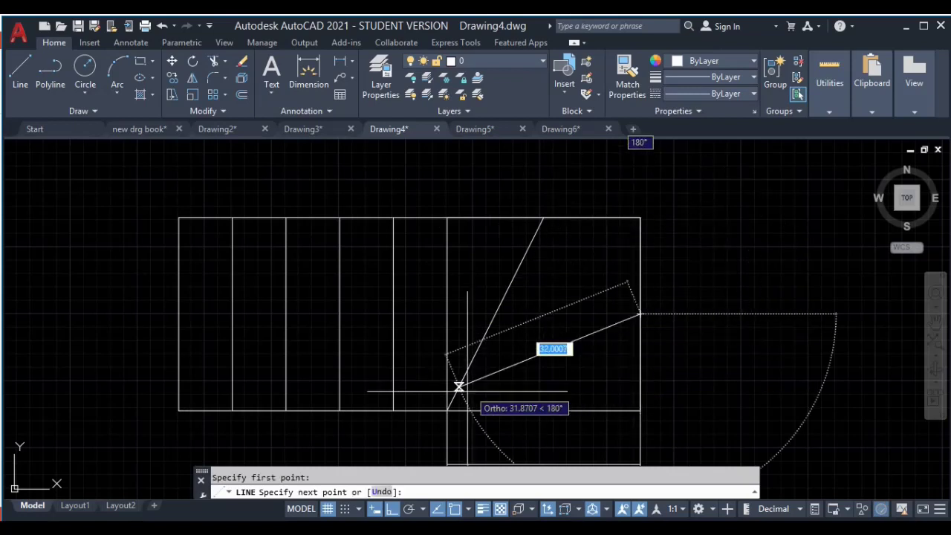
left_click(447, 410)
key("Escape")
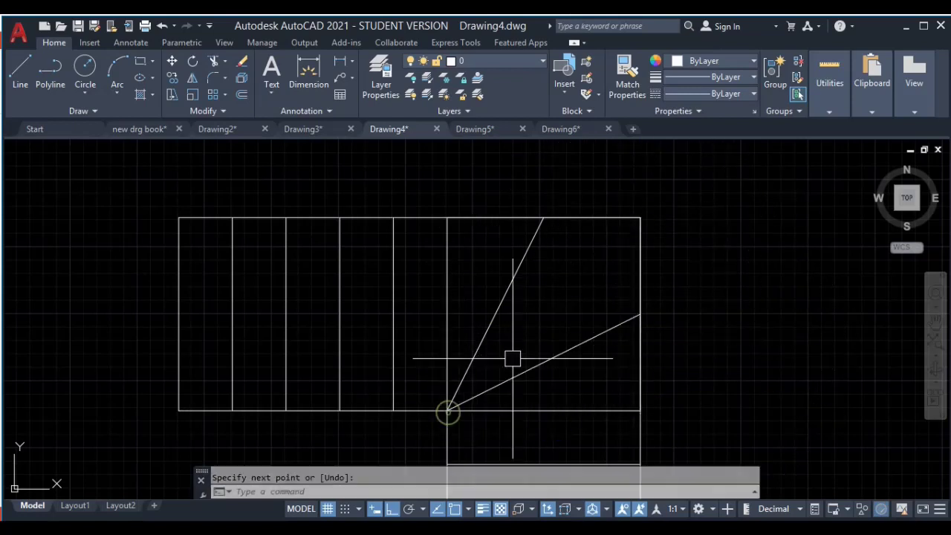
Erase the extra helper line lying over the corner square's right edge
left_click(641, 277)
key("Delete")
scroll(671, 320, "down", 2)
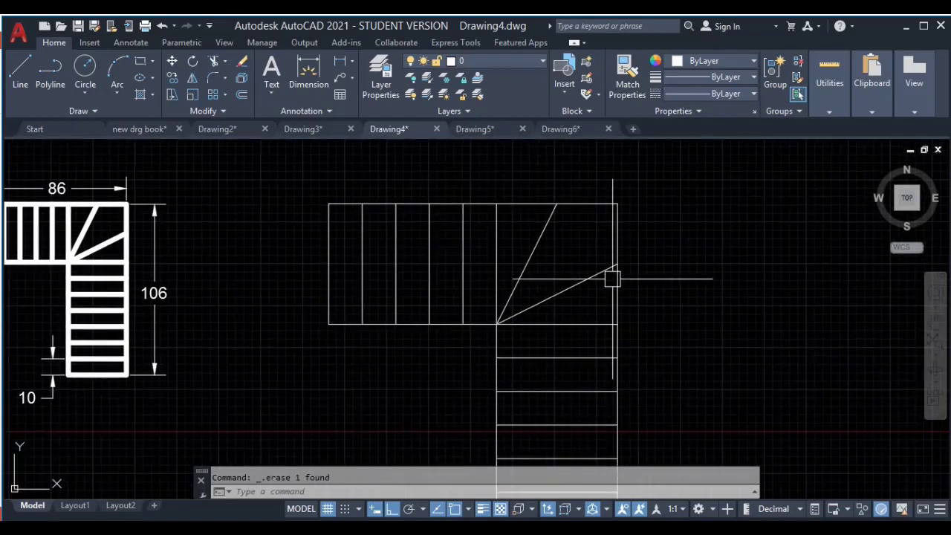
Set the lineweight of the whole new staircase plan to 0.35 mm and clear the selection
scroll(611, 276, "down", 2)
middle_click_drag(535, 298, 547, 327)
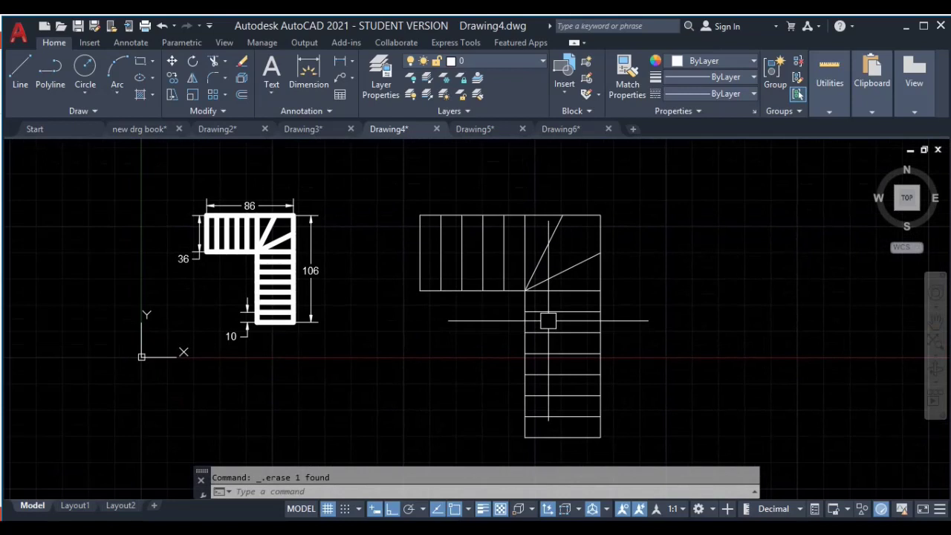
middle_click_drag(562, 303, 596, 278)
left_click(656, 171)
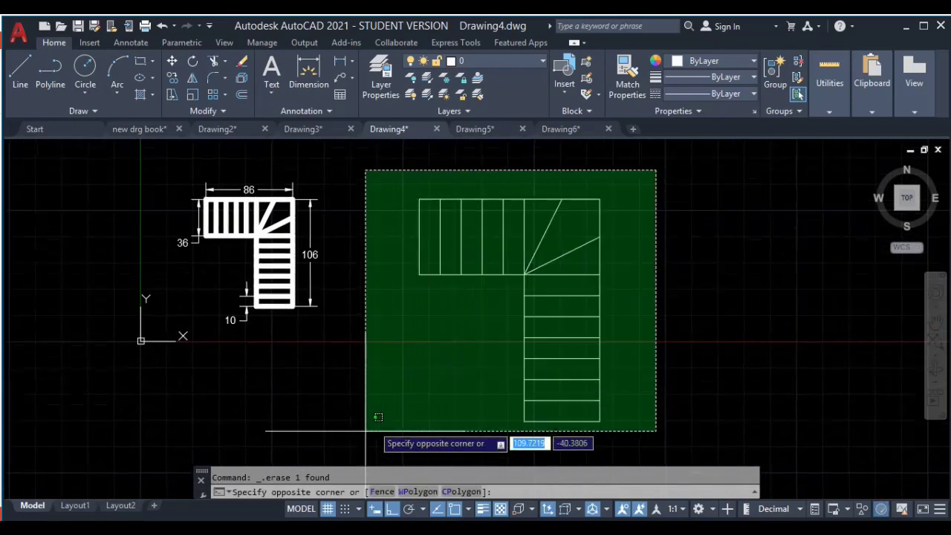
left_click(360, 444)
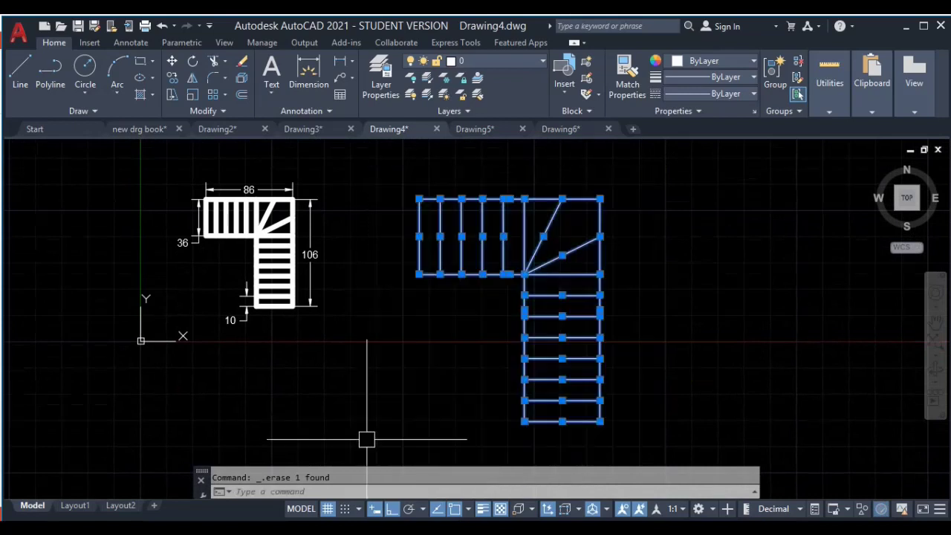
left_click(718, 78)
scroll(721, 179, "down", 2)
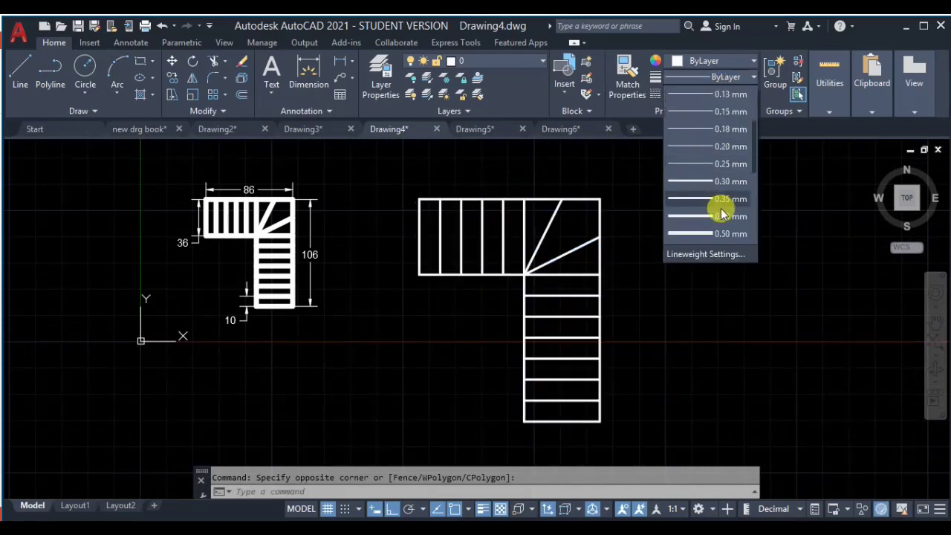
left_click(729, 199)
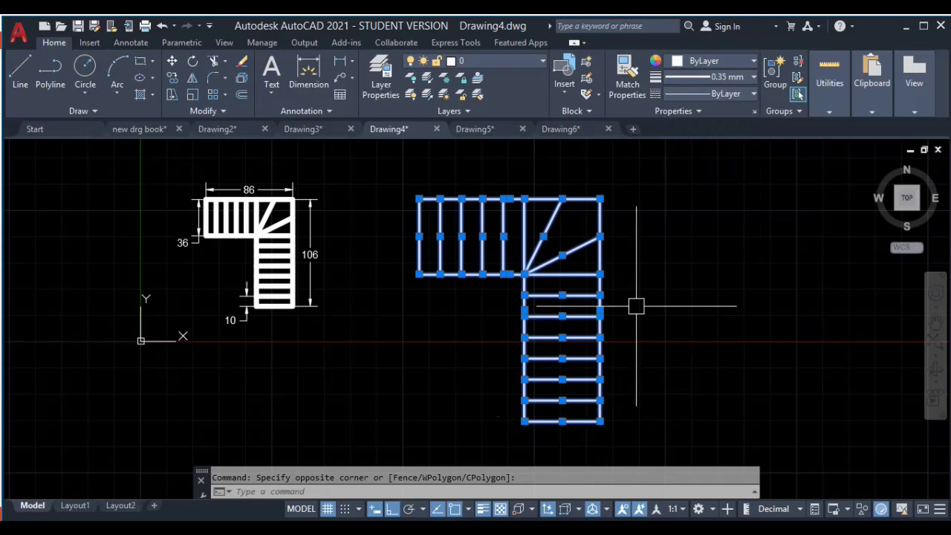
key("Escape")
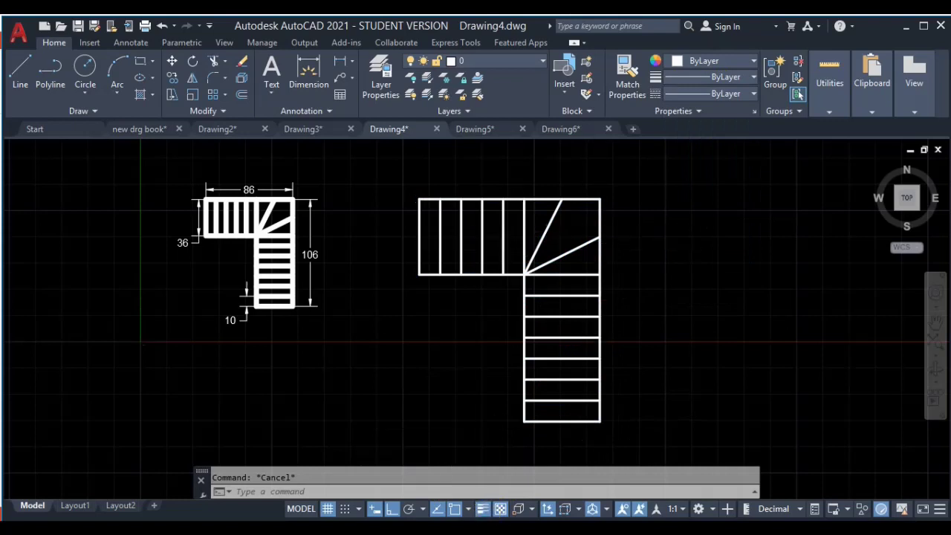
Draw a rectangle 36 units wide and 72 units high in the empty area beside the reference seating layout
scroll(323, 276, "down", 3)
scroll(378, 206, "up", 3)
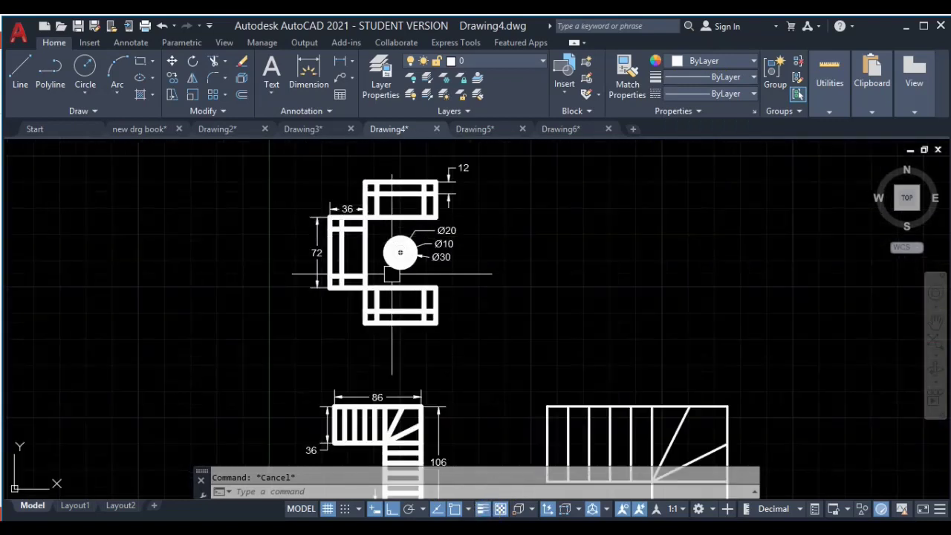
middle_click_drag(443, 282, 419, 303)
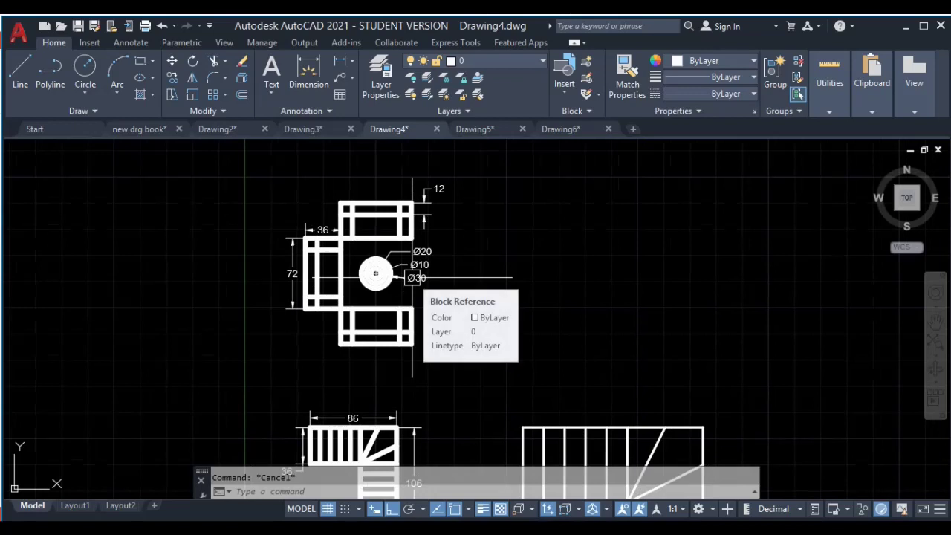
scroll(338, 262, "up", 5)
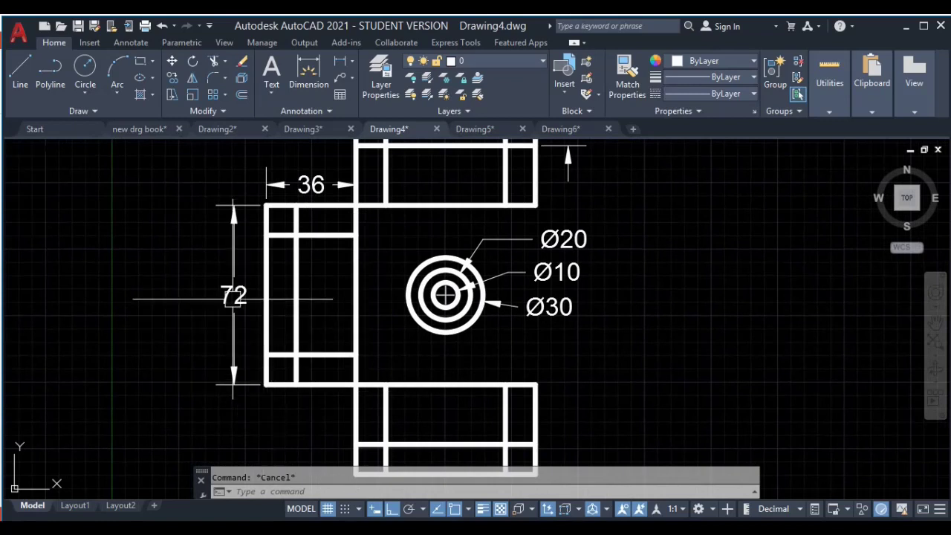
scroll(595, 309, "down", 3)
middle_click_drag(612, 315, 409, 308)
scroll(229, 239, "up", 3)
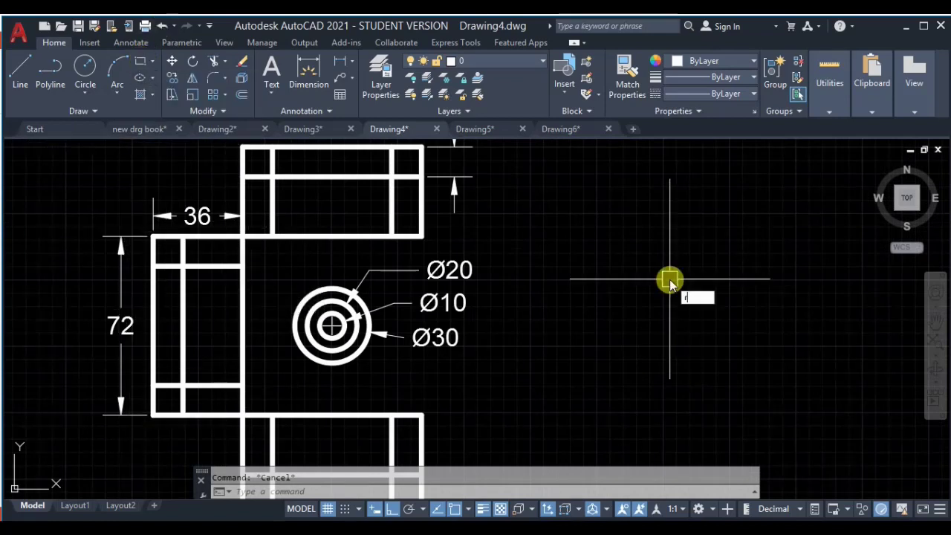
middle_click_drag(645, 391, 559, 392)
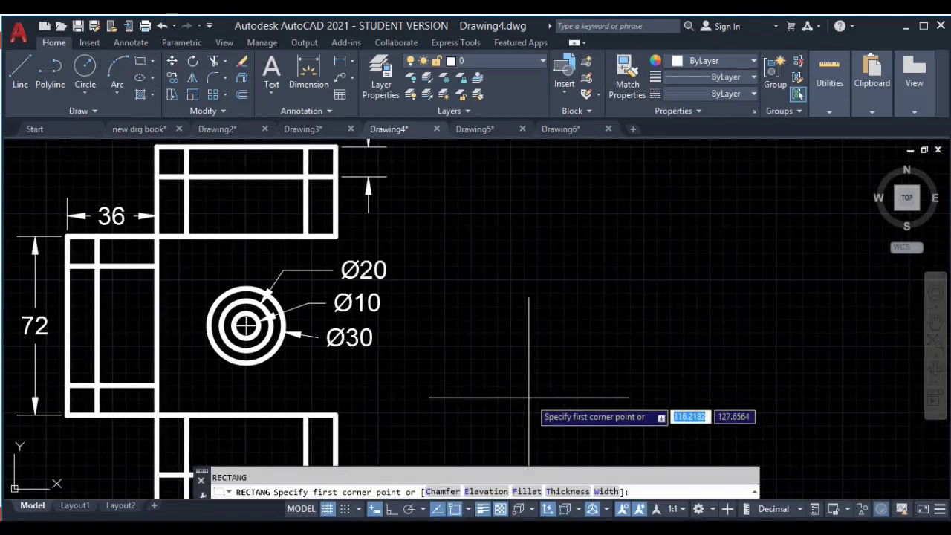
left_click(529, 397)
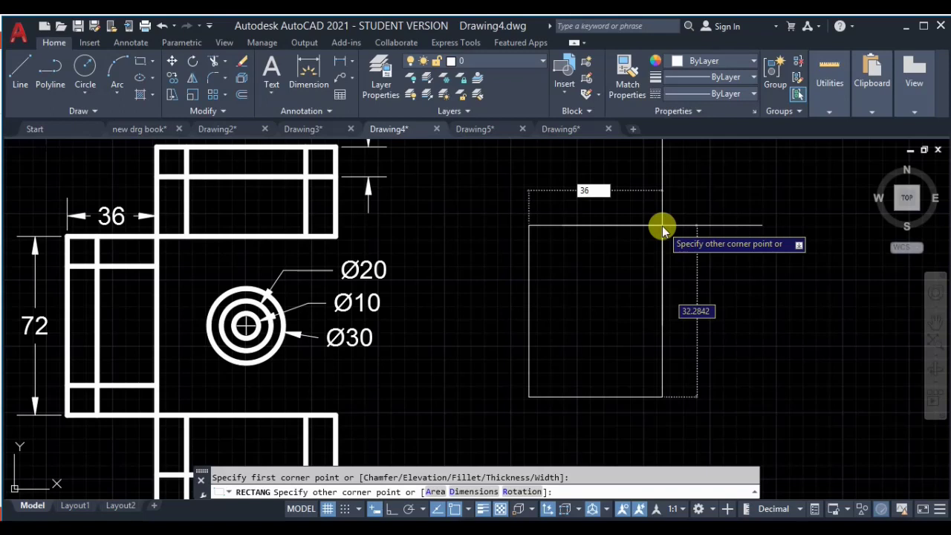
key("Tab")
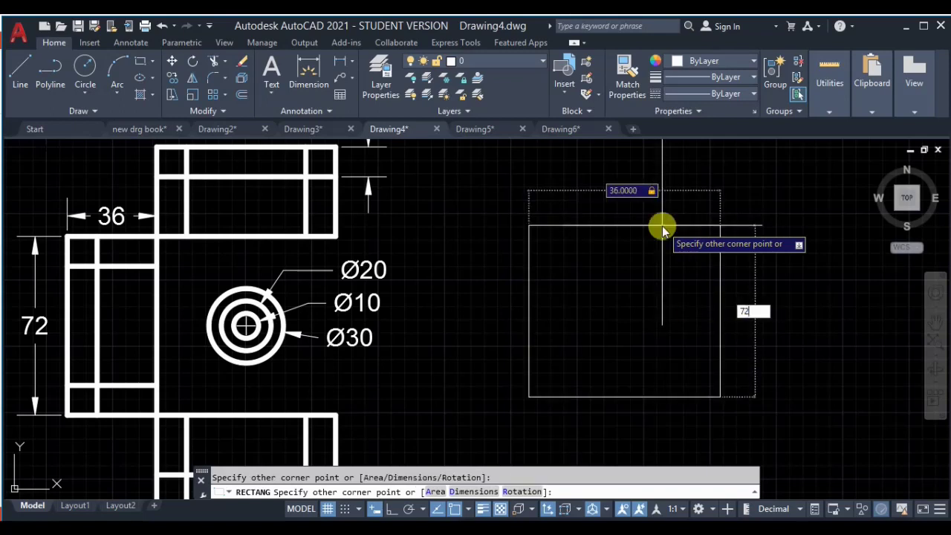
key("Return")
Move the new rectangle farther to the right, away from the reference seating layout
scroll(772, 261, "down", 4)
middle_click_drag(773, 260, 579, 251)
left_click(521, 308)
middle_click_drag(520, 308, 400, 291)
type("m")
key("Return")
left_click(363, 257)
left_click(550, 282)
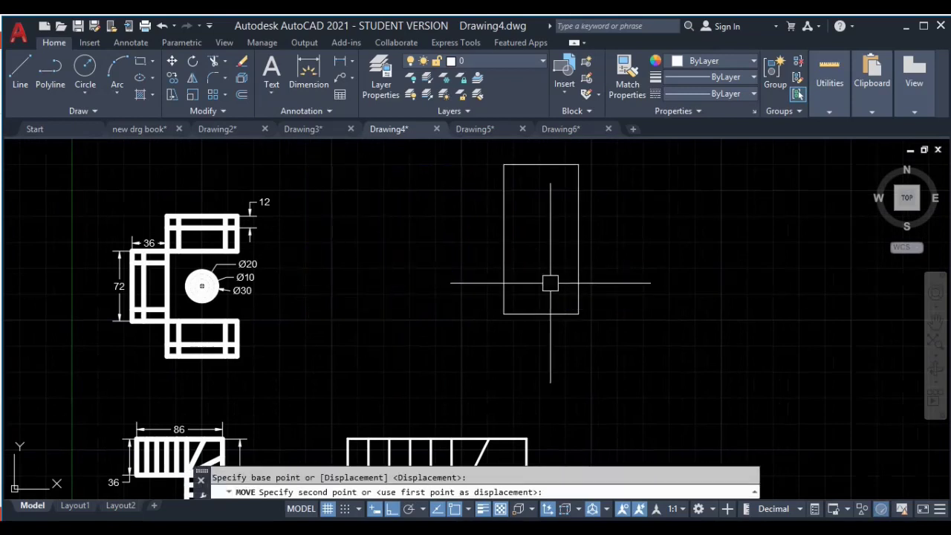
key("Escape")
Examine the dimension between the outer edge and inner line of the reference layout's upper seat, and compare it with the new rectangle
scroll(112, 281, "up", 3)
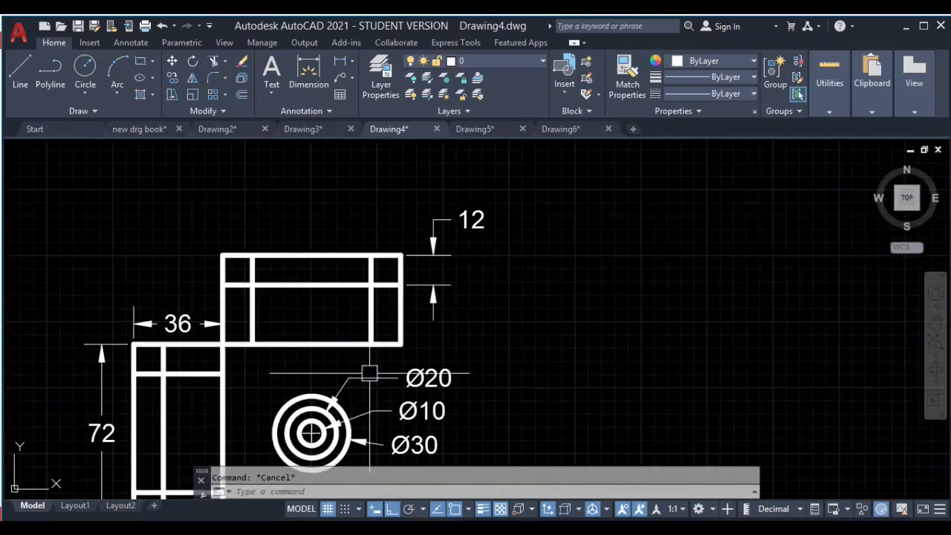
scroll(369, 373, "up", 3)
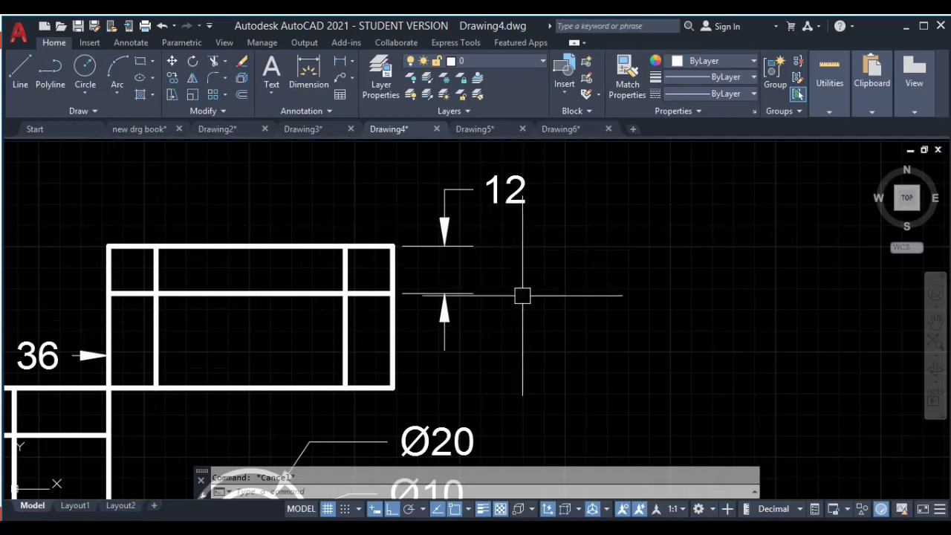
middle_click_drag(522, 295, 441, 273)
scroll(371, 257, "down", 3)
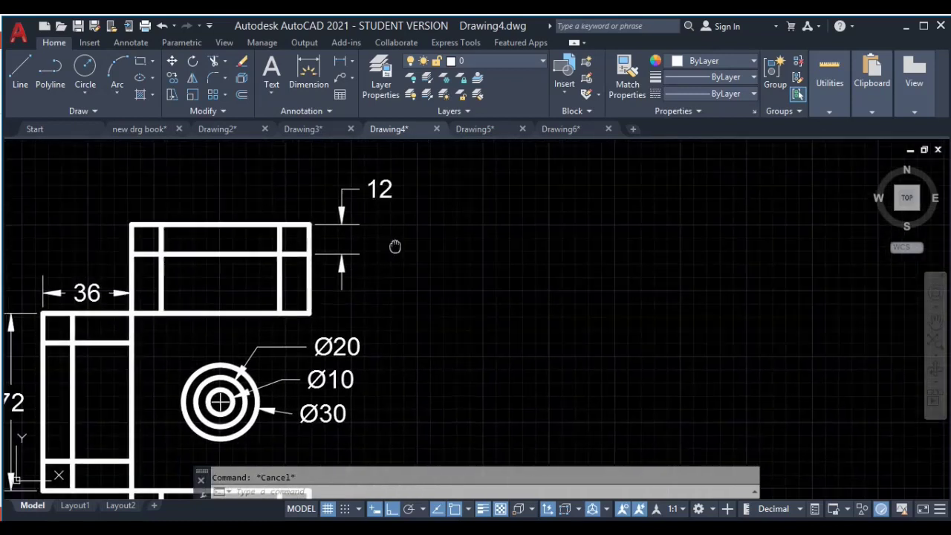
scroll(698, 293, "down", 4)
middle_click_drag(657, 285, 369, 268)
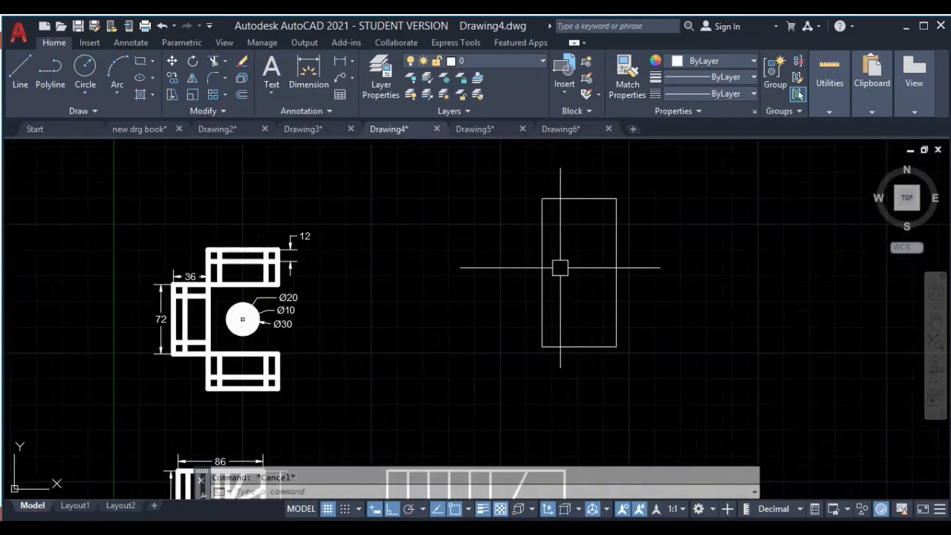
scroll(668, 303, "up", 2)
middle_click_drag(530, 257, 518, 291)
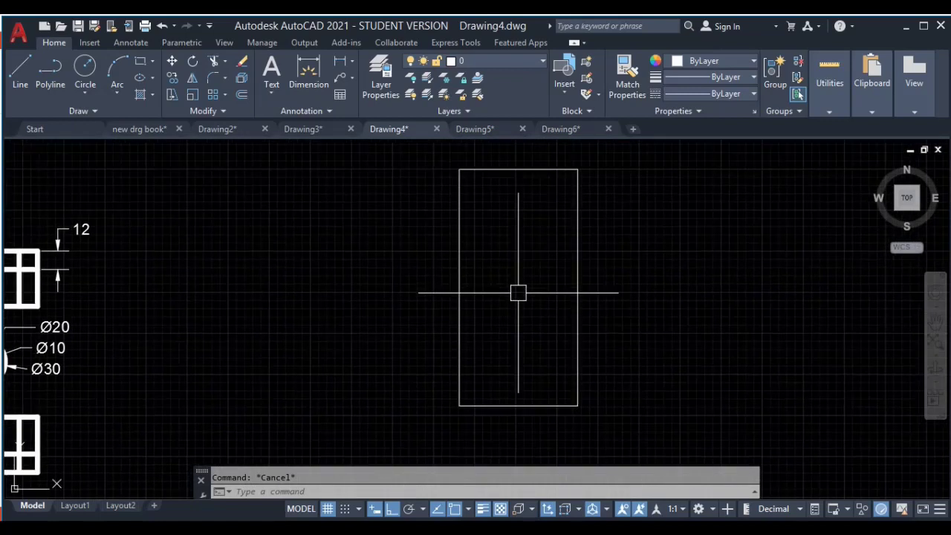
Offset the rectangle inward by 12 units
type("o")
key("Return")
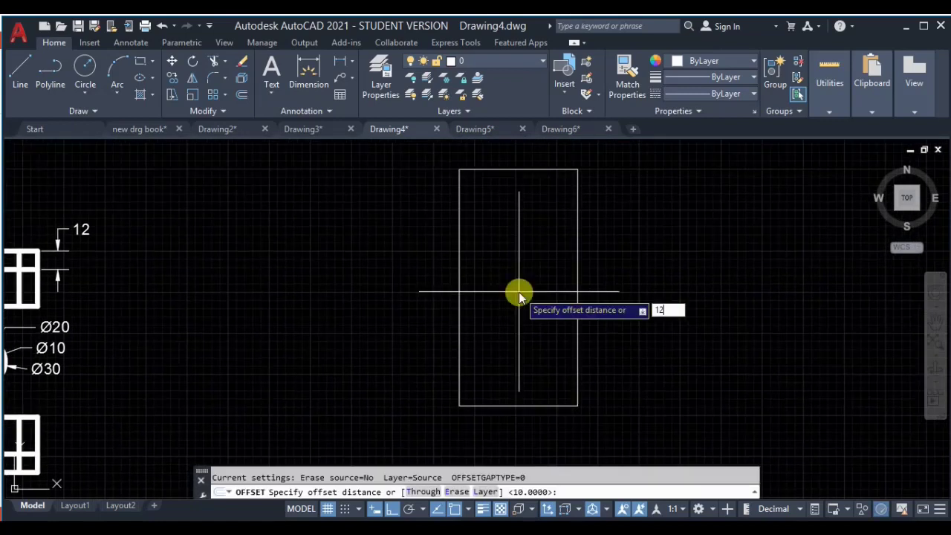
type("12")
key("Return")
middle_click_drag(503, 283, 527, 283)
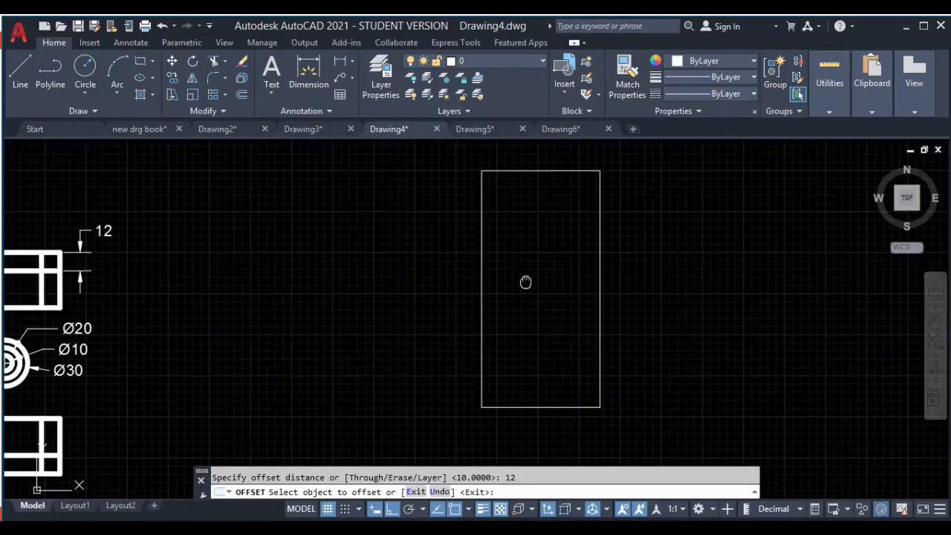
left_click(483, 257)
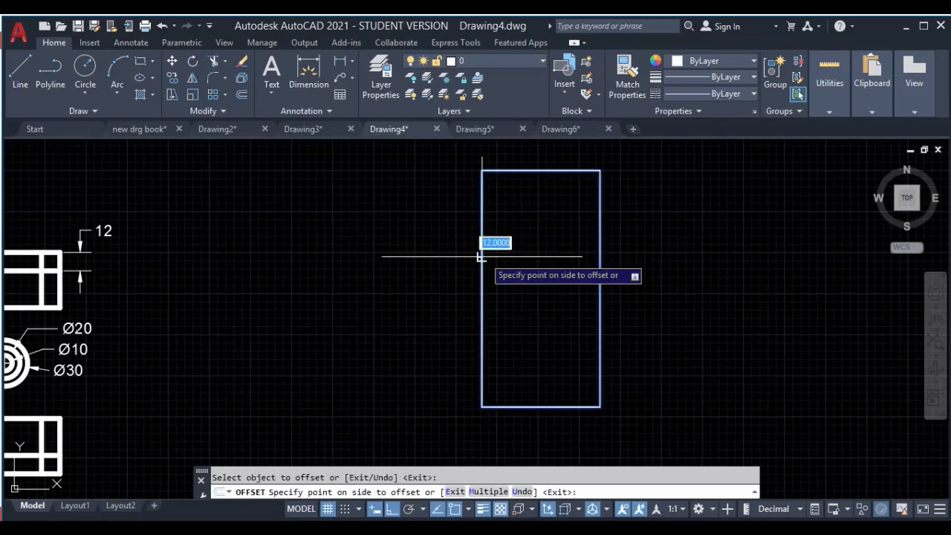
left_click(563, 279)
middle_click_drag(533, 284, 548, 282)
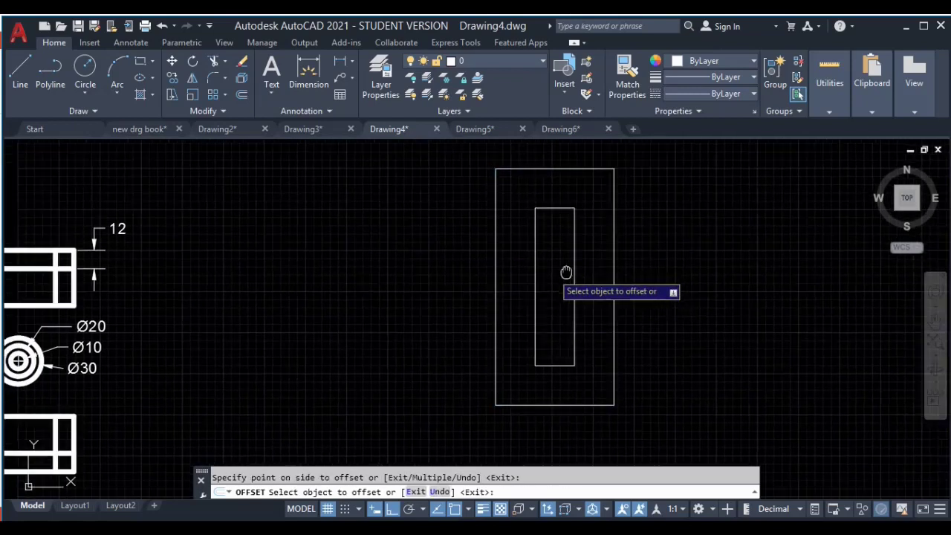
Leave Offset and erase the inner offset rectangle
key("Escape")
left_click(590, 238)
left_click(551, 281)
key("Delete")
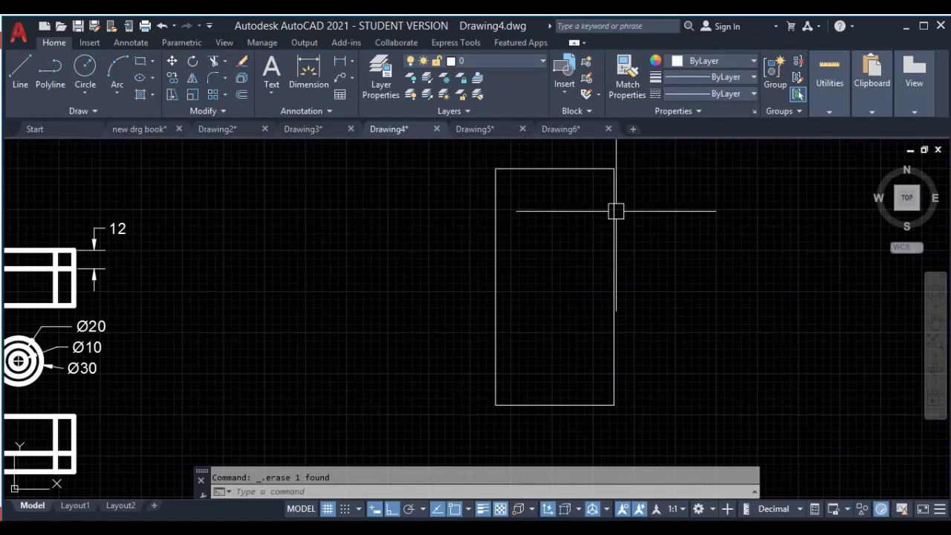
Explode the 36 by 72 rectangle into separate lines
left_click(671, 233)
left_click(599, 267)
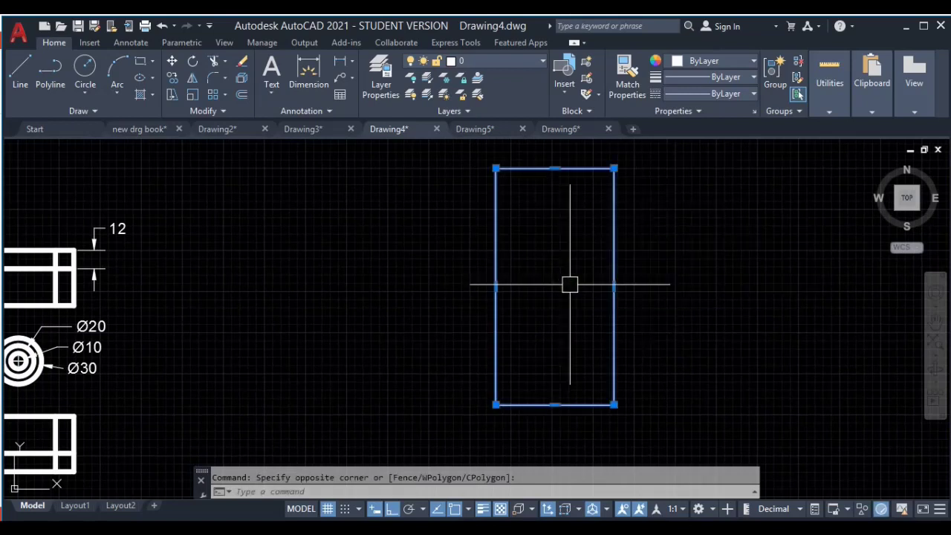
Offset the left, top and bottom edges of the exploded 36 by 72 rectangle inward by 12 units
type("o")
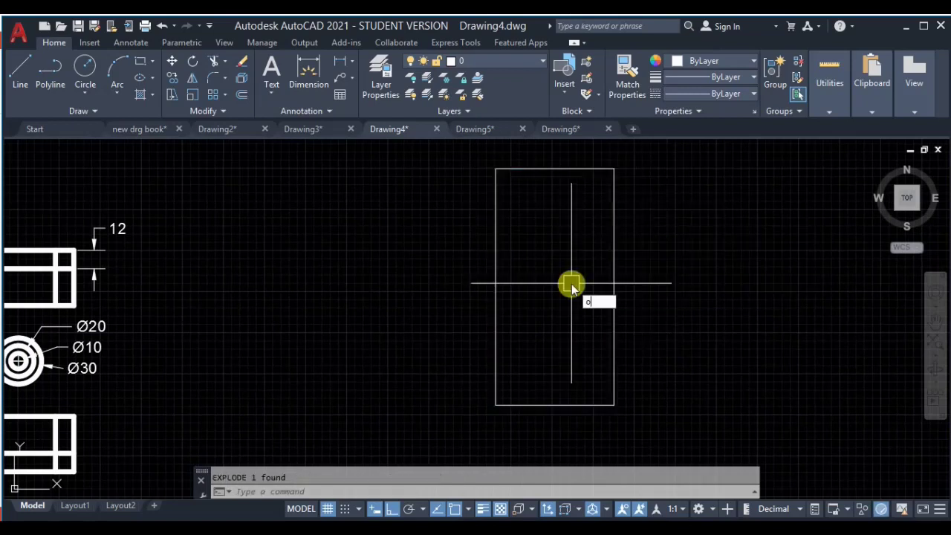
key("Return")
key("Return")
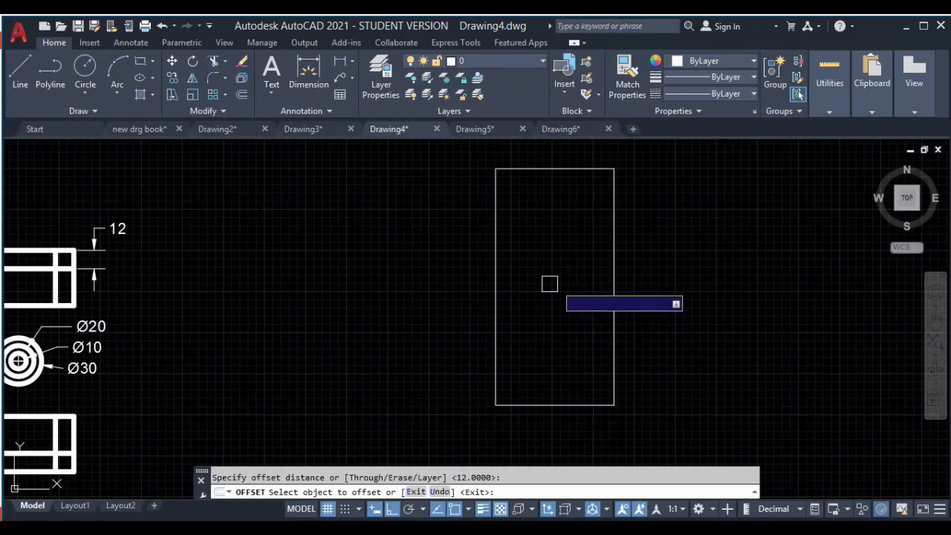
left_click(495, 275)
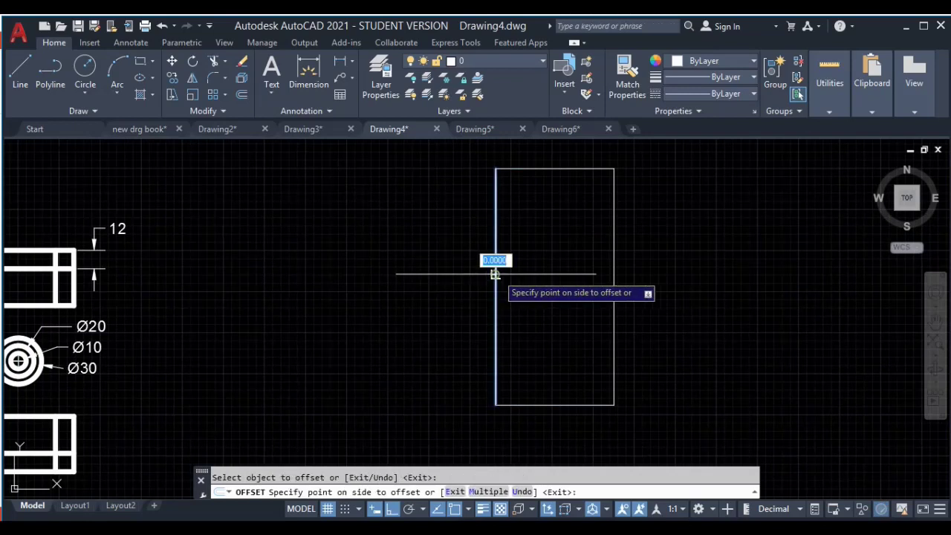
left_click(549, 277)
left_click(587, 169)
left_click(570, 260)
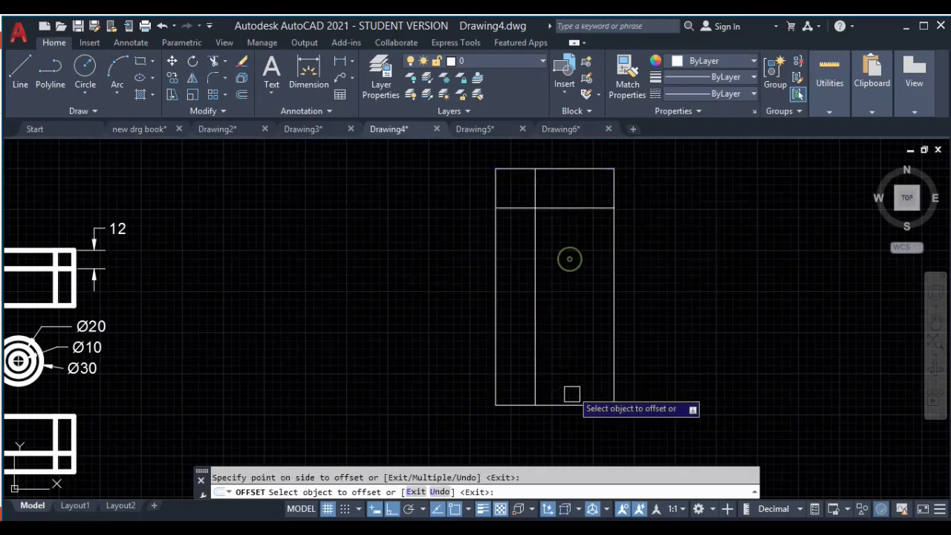
left_click(573, 405)
left_click(573, 321)
scroll(580, 347, "down", 4)
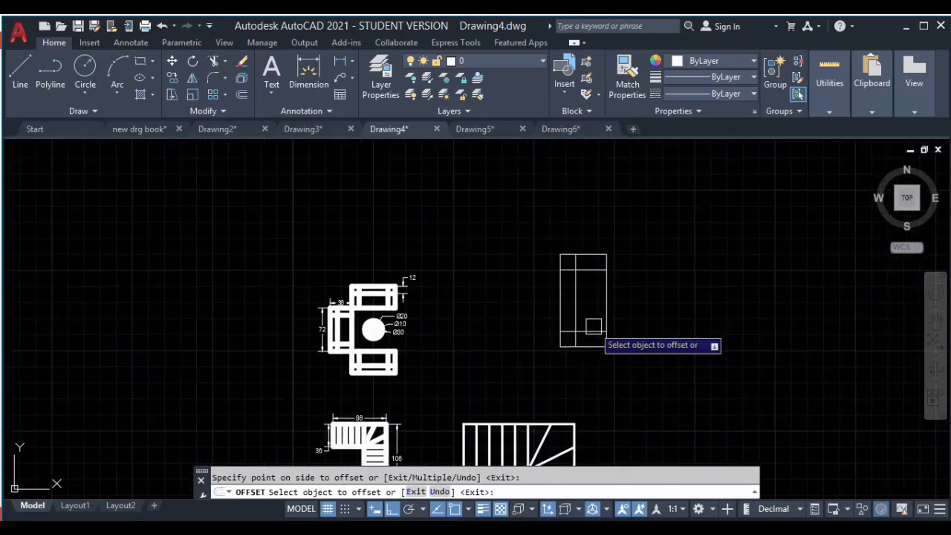
key("Escape")
Examine the reference layout's upper, side and lower seats and their 36, 72 and 12 dimensions
scroll(547, 323, "up", 2)
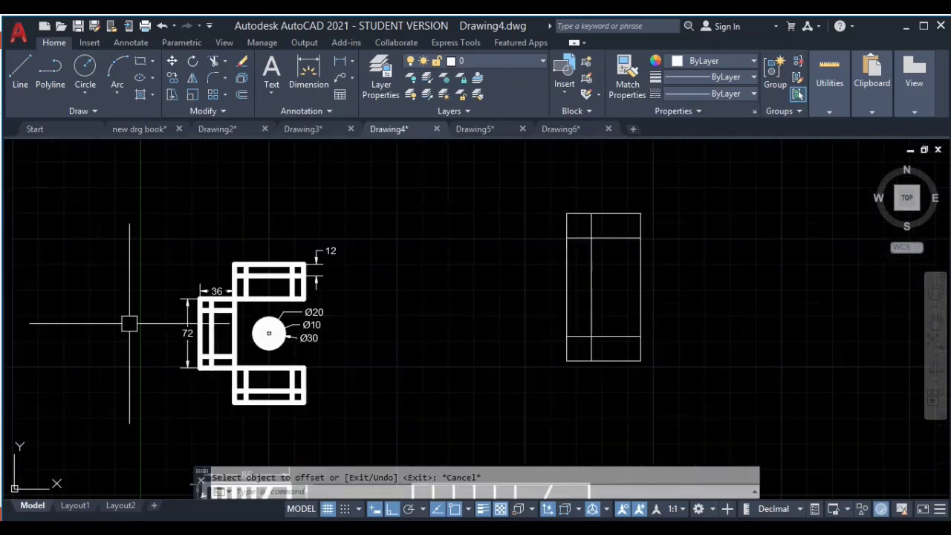
scroll(141, 315, "up", 4)
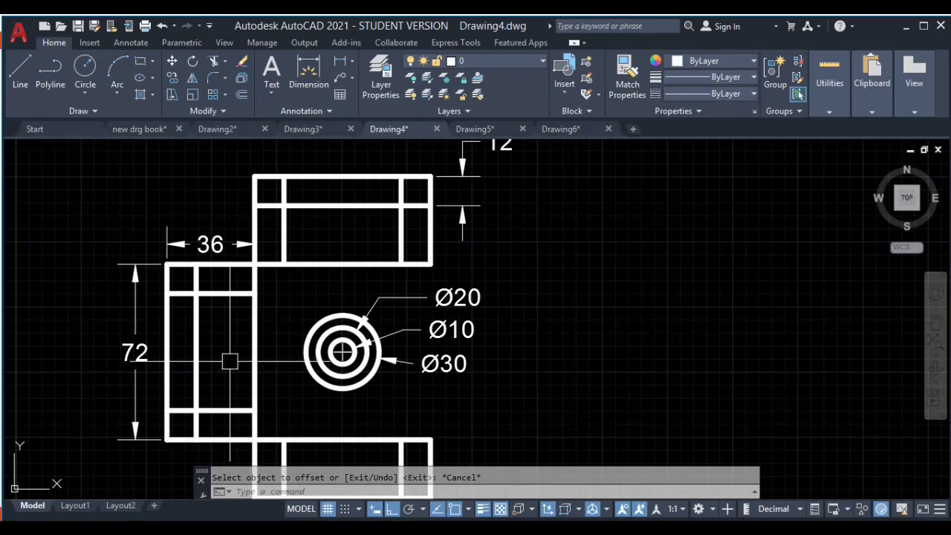
scroll(215, 279, "down", 2)
middle_click_drag(253, 350, 295, 419)
scroll(376, 325, "down", 2)
middle_click_drag(380, 327, 431, 313)
scroll(351, 275, "up", 4)
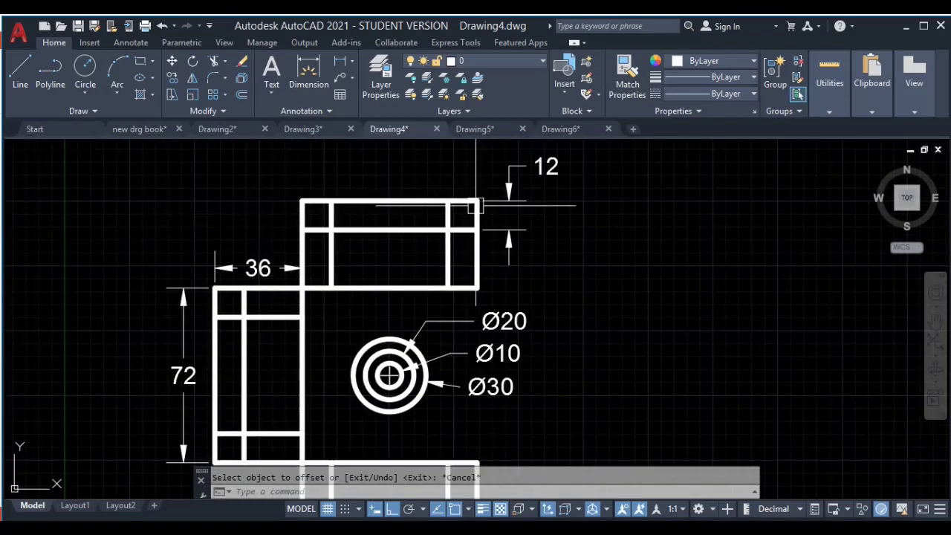
middle_click_drag(454, 385, 420, 253)
scroll(450, 329, "down", 2)
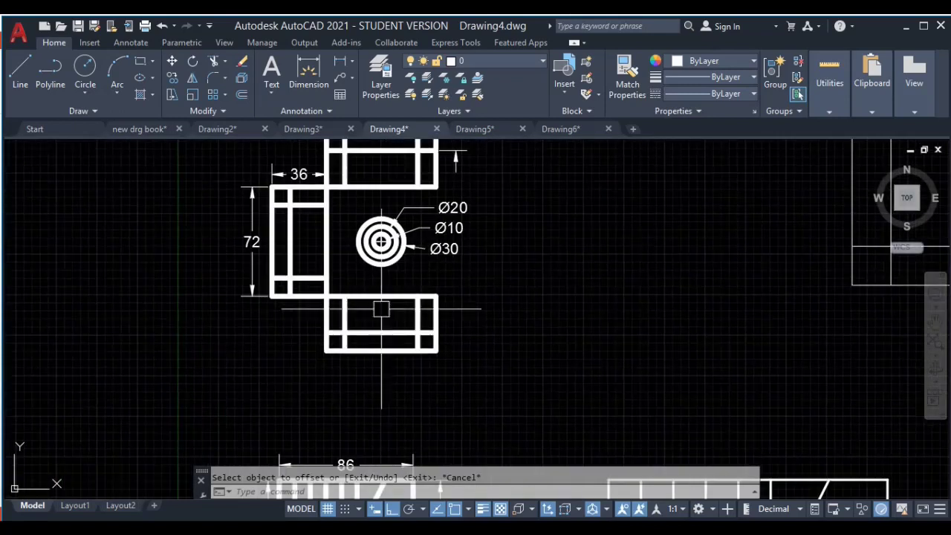
middle_click_drag(340, 319, 309, 258)
scroll(354, 356, "up", 2)
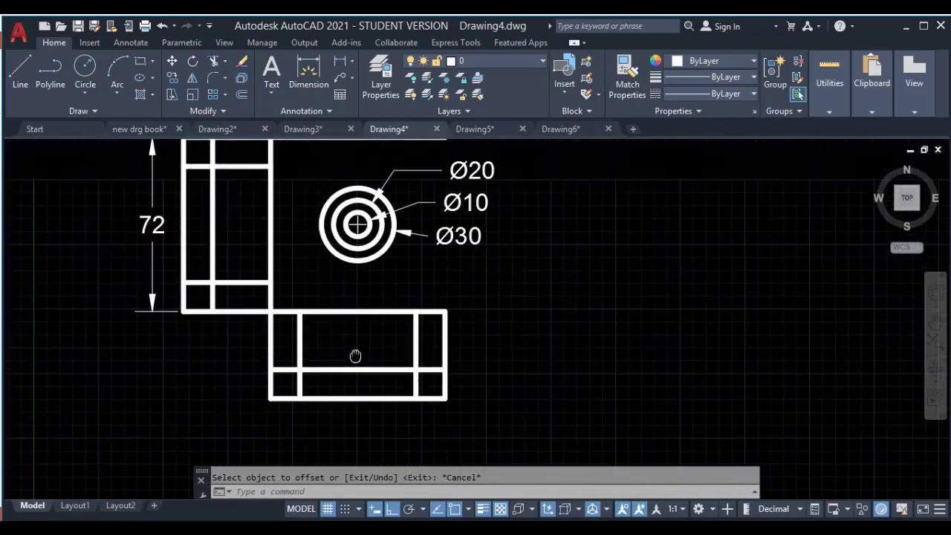
scroll(346, 413, "down", 2)
scroll(288, 275, "up", 3)
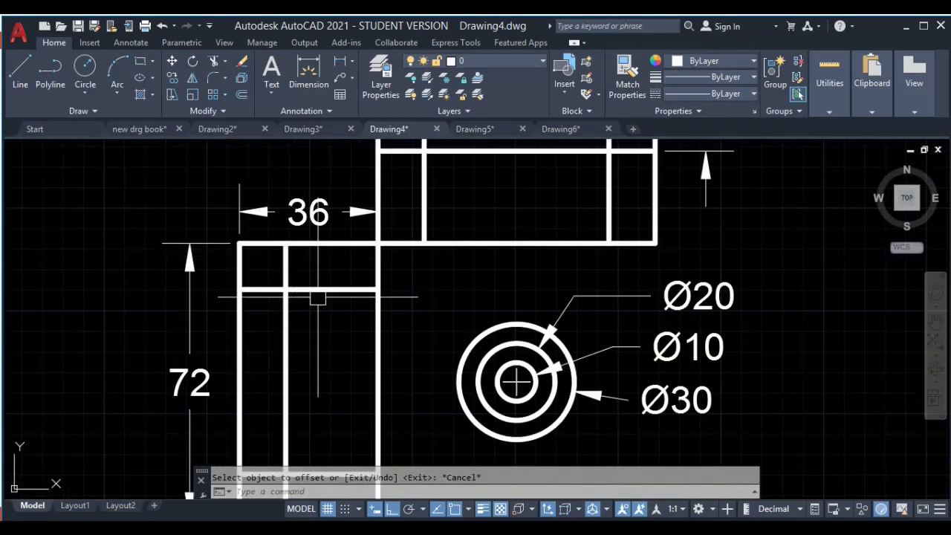
scroll(304, 309, "down", 3)
scroll(206, 295, "up", 1)
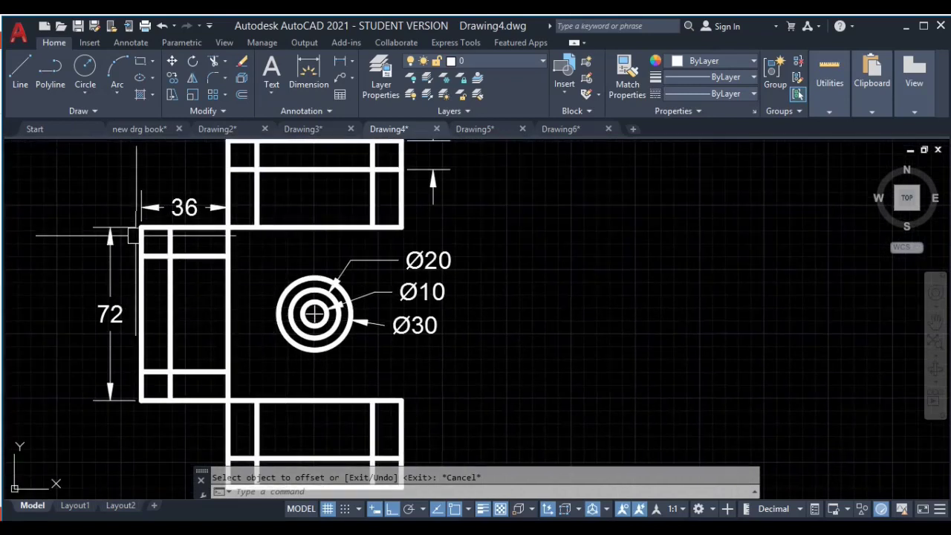
scroll(659, 262, "down", 2)
Draw a 72 by 36 horizontal rectangle to the right of the new upright seat
mouse_move(924, 272)
middle_mouse_down()
mouse_move(476, 322)
mouse_move(383, 368)
middle_mouse_up()
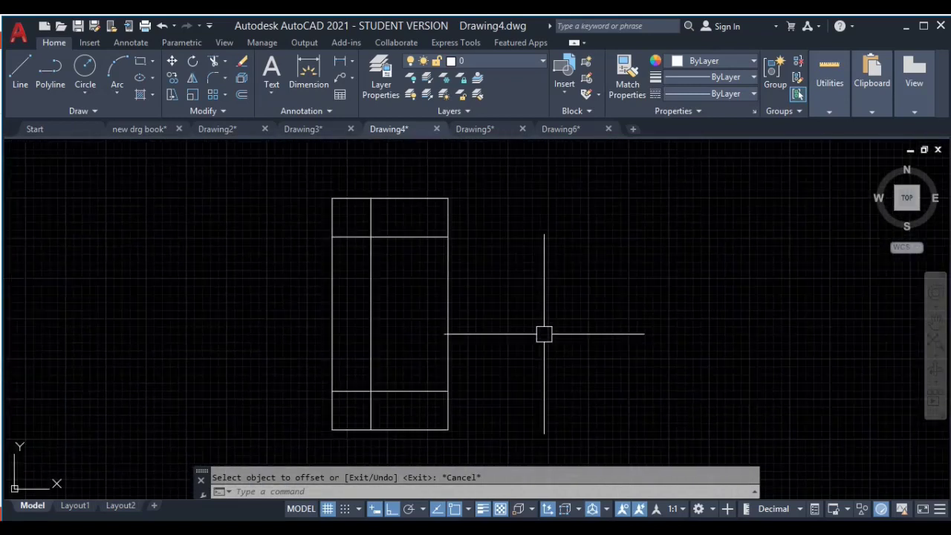
key("Return")
left_click(531, 203)
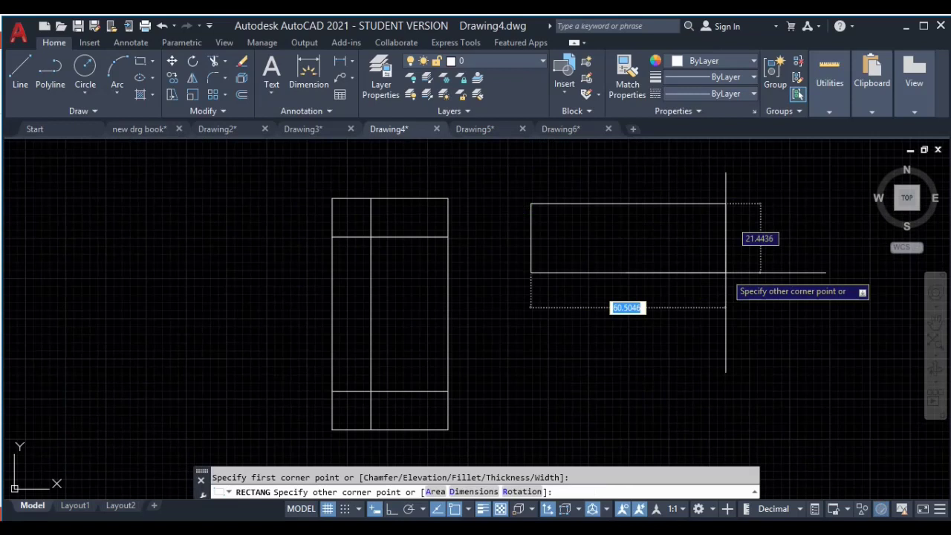
type("72")
key("Tab")
type("36")
key("Return")
Explode the 72 by 36 horizontal rectangle into separate lines
middle_click_drag(697, 318, 673, 297)
left_click(770, 220)
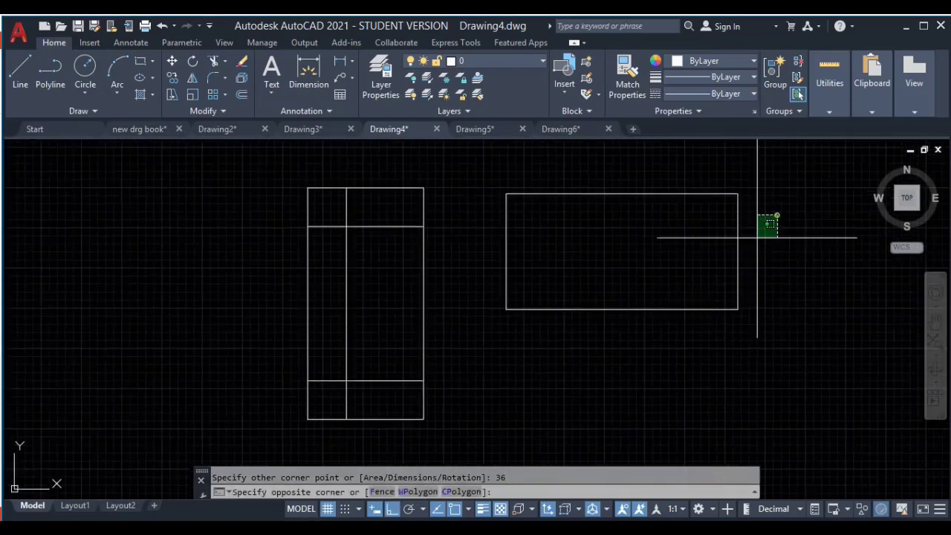
left_click(693, 293)
type("x")
key("Return")
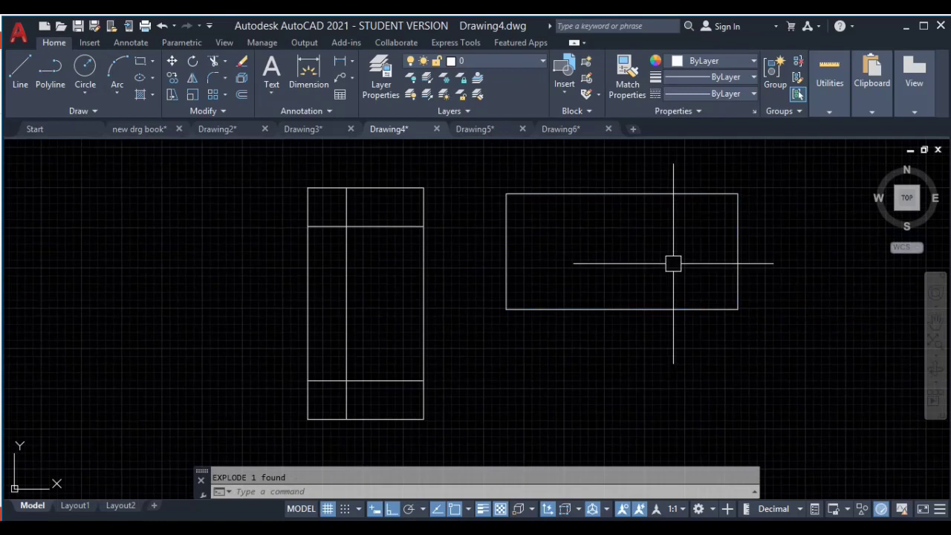
Offset the top, right and left edges of the horizontal rectangle inward by 12 units
type("o")
key("Return")
key("Return")
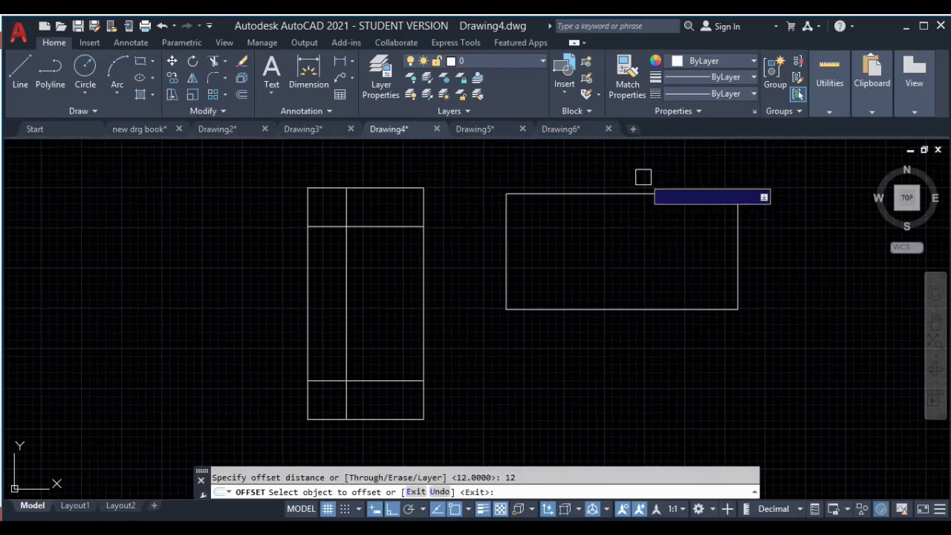
left_click(643, 194)
left_click(643, 244)
left_click(738, 264)
left_click(672, 269)
left_click(506, 277)
left_click(591, 272)
key("Escape")
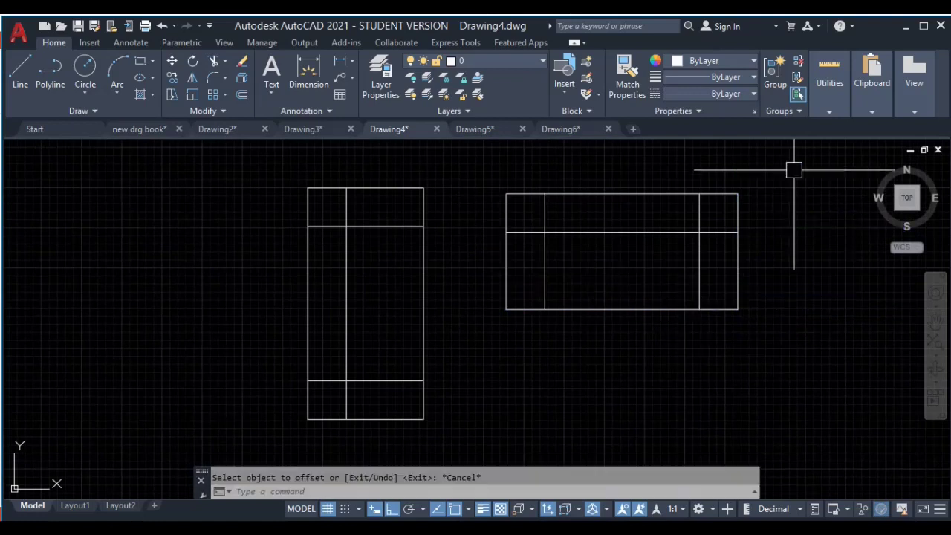
Move the whole horizontal seat so its lower-left corner meets the upright seat's upper-right corner
left_click(792, 168)
left_click(460, 342)
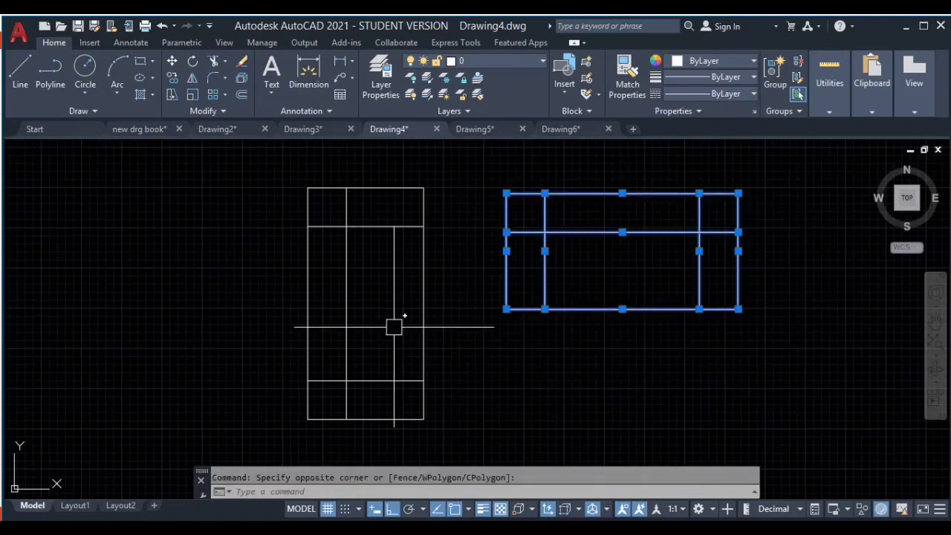
left_click(172, 63)
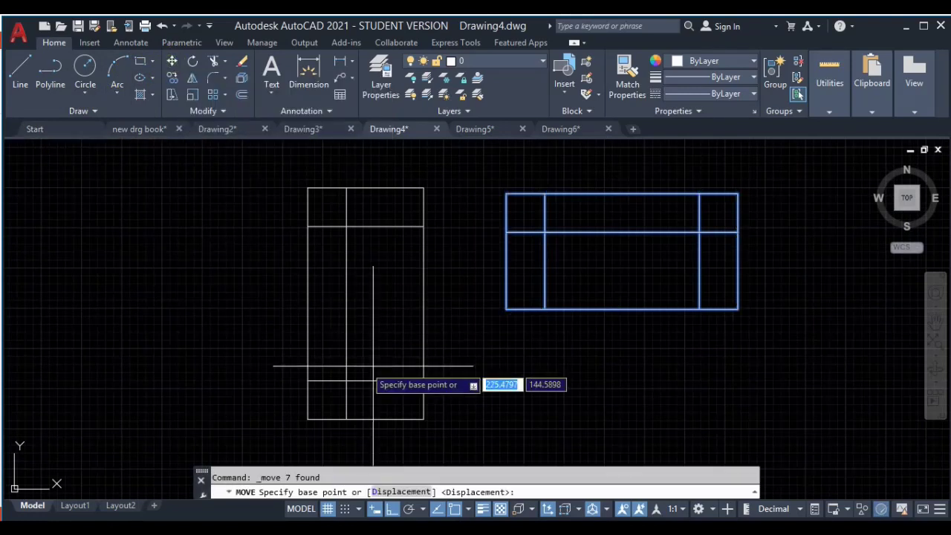
left_click(506, 308)
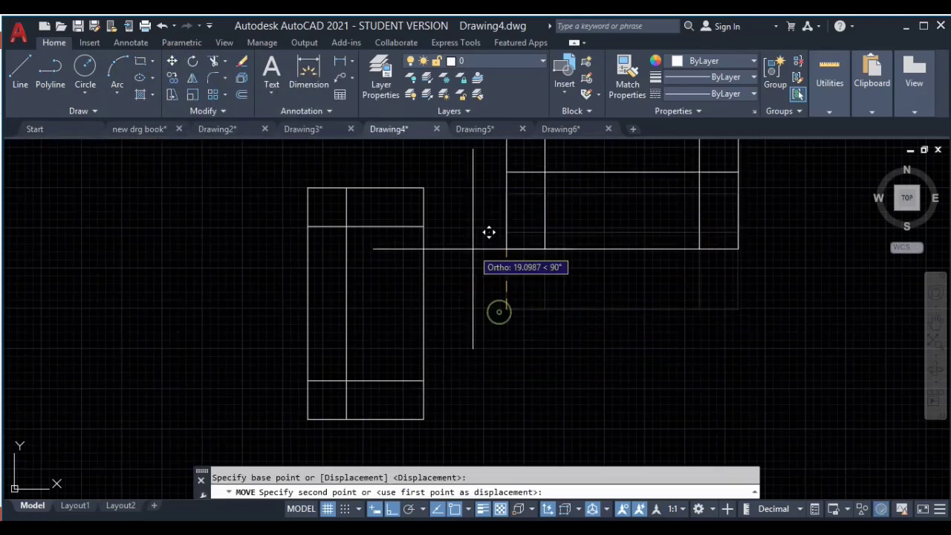
left_click(424, 187)
Mirror the upper seat about the horizontal line through the upright seat's side midpoints, keeping the source objects
scroll(490, 331, "down", 3)
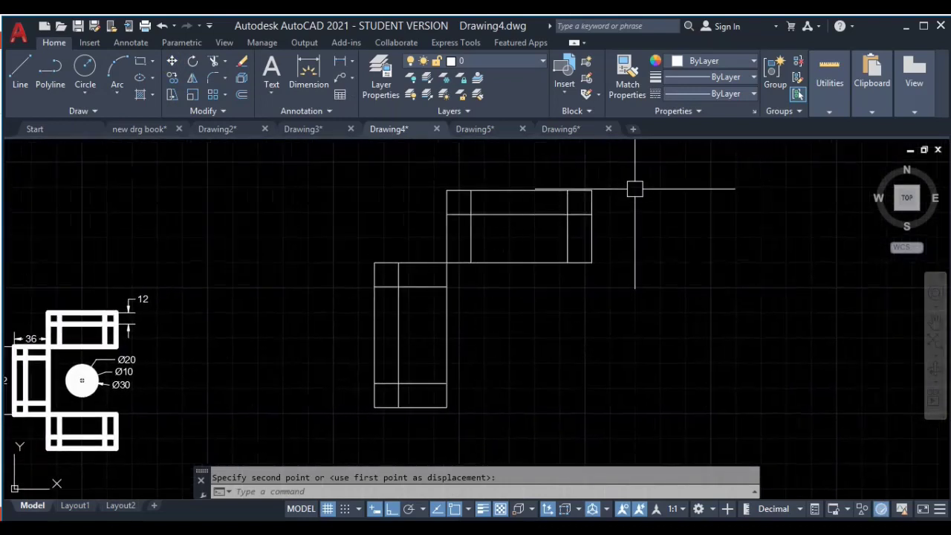
left_click(643, 168)
left_click(484, 260)
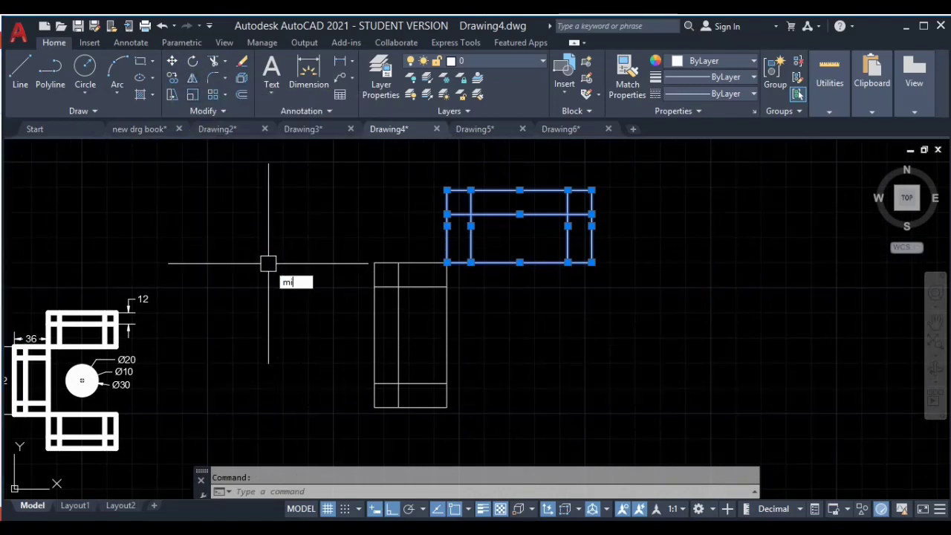
key("Return")
middle_click_drag(319, 345, 307, 317)
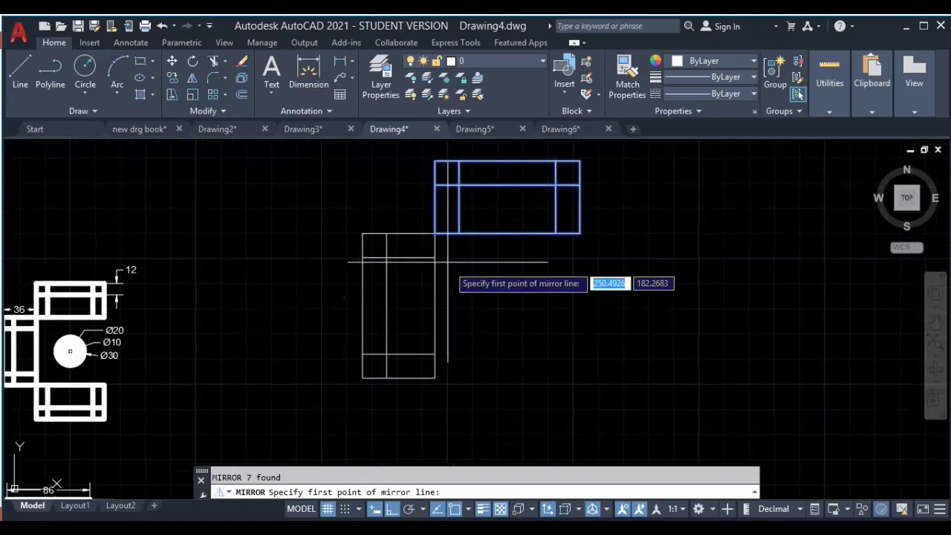
left_click(435, 305)
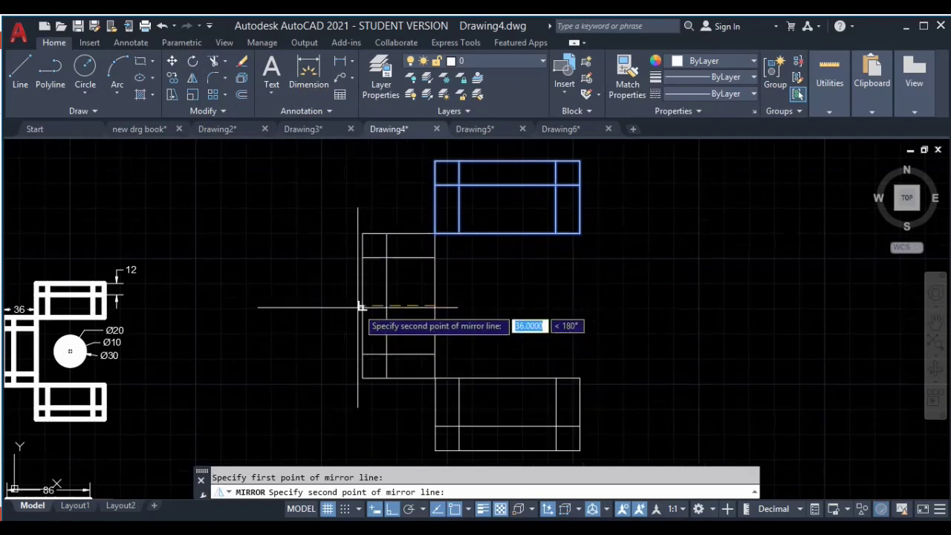
left_click(360, 306)
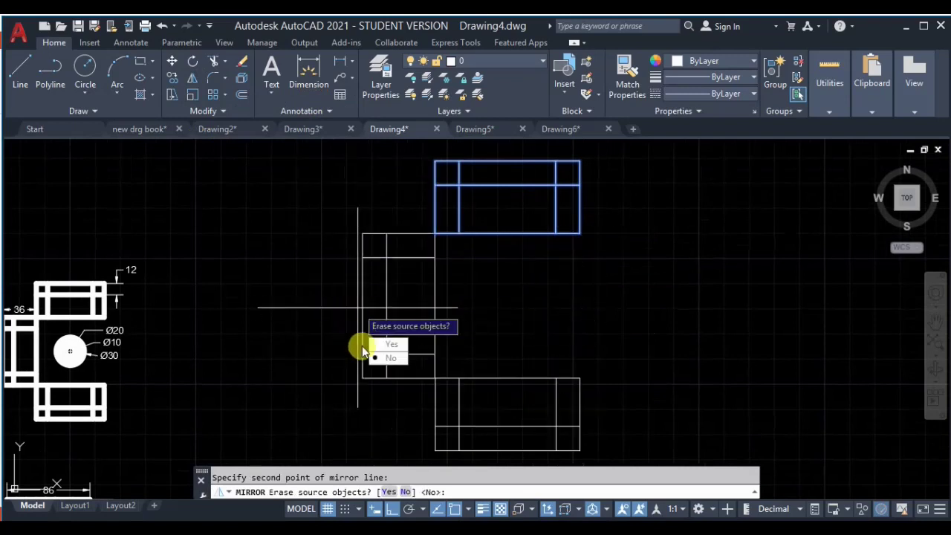
left_click(396, 364)
Examine the reference layout's round table and the diameters of its concentric circles
middle_click_drag(425, 324, 485, 309)
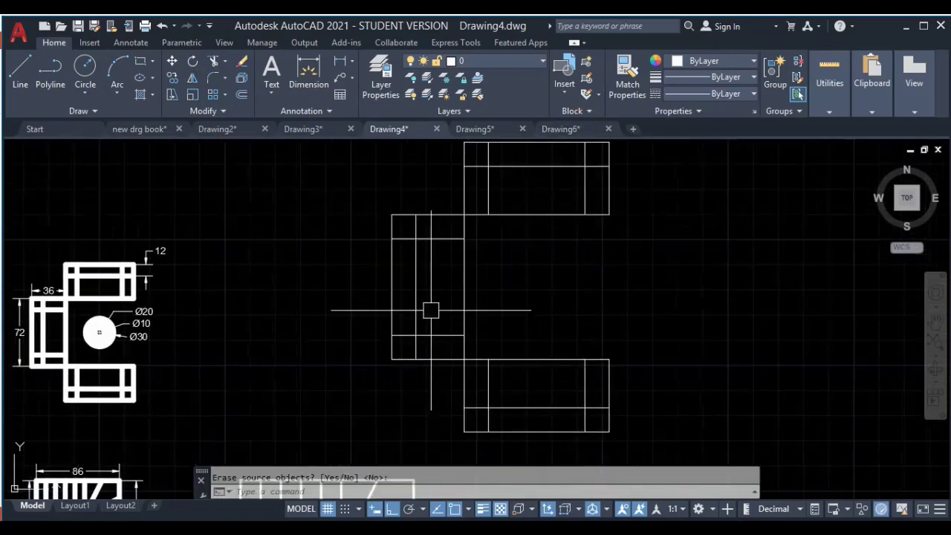
middle_click_drag(554, 329, 575, 323)
scroll(97, 325, "up", 4)
scroll(468, 351, "down", 4)
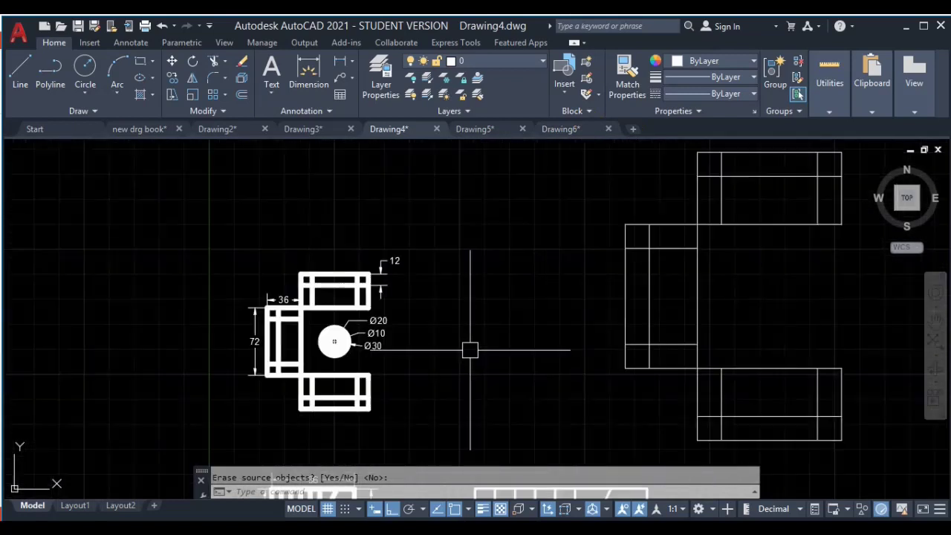
middle_click_drag(470, 350, 355, 344)
scroll(223, 330, "up", 5)
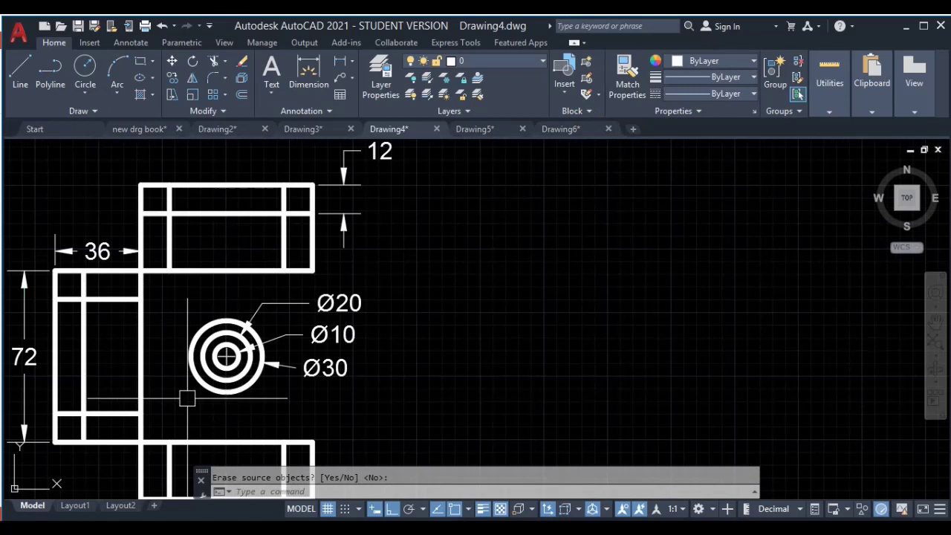
middle_click_drag(328, 379, 254, 373)
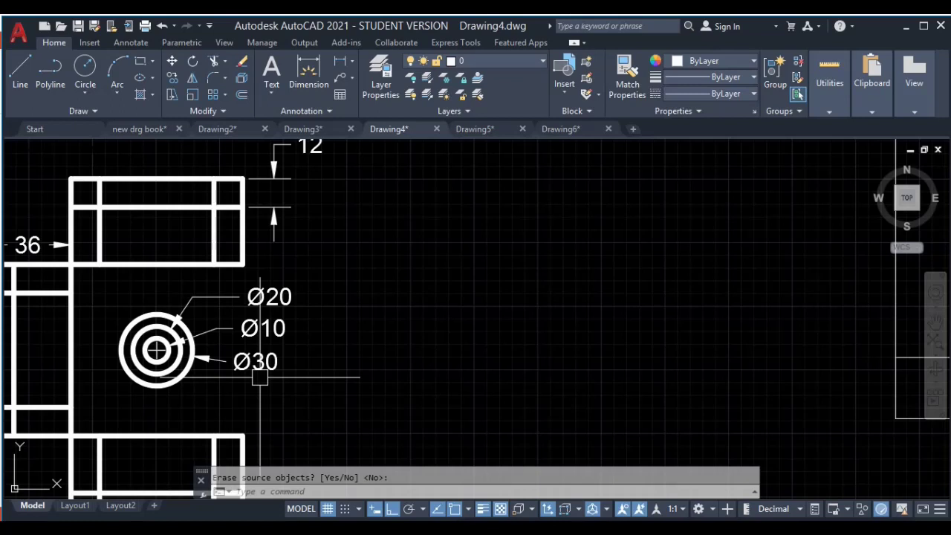
Draw a 30-diameter circle centred where the midpoints of the upright seat's inner edge and the upper seat's lower edge align
left_click(87, 103)
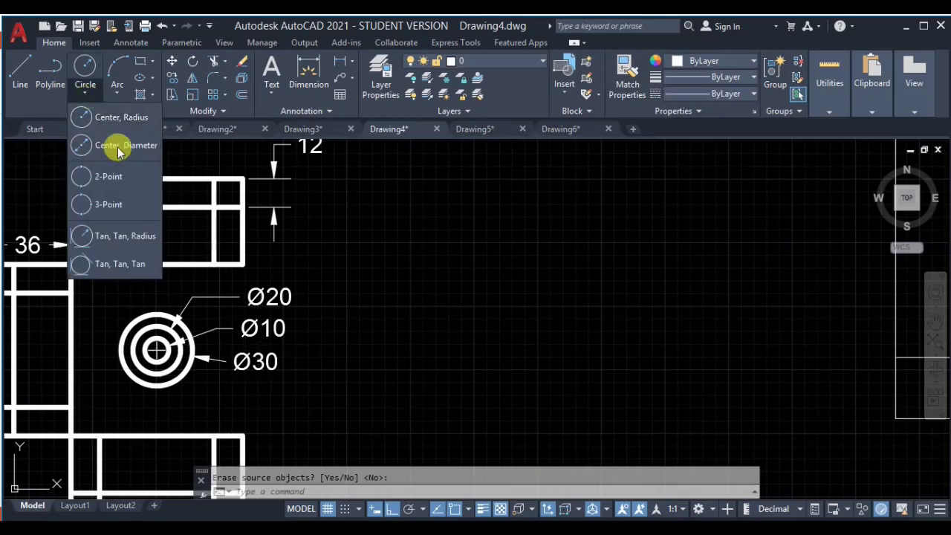
left_click(100, 118)
scroll(606, 291, "down", 4)
middle_click_drag(617, 298, 145, 296)
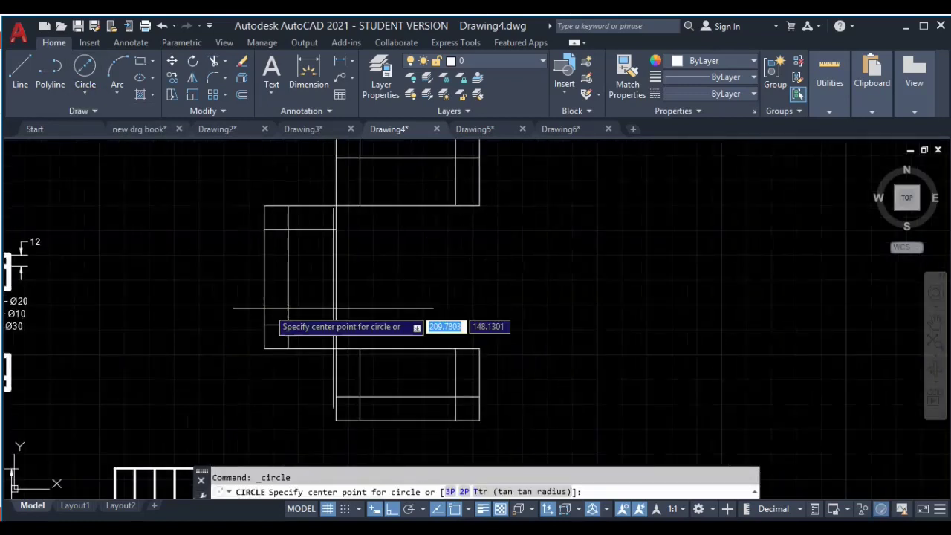
middle_click_drag(499, 303, 466, 349)
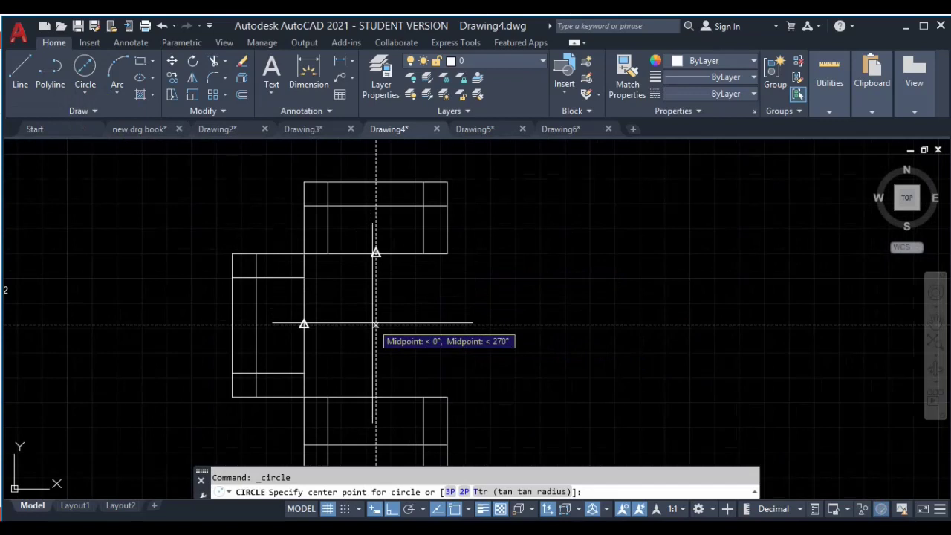
left_click(376, 324)
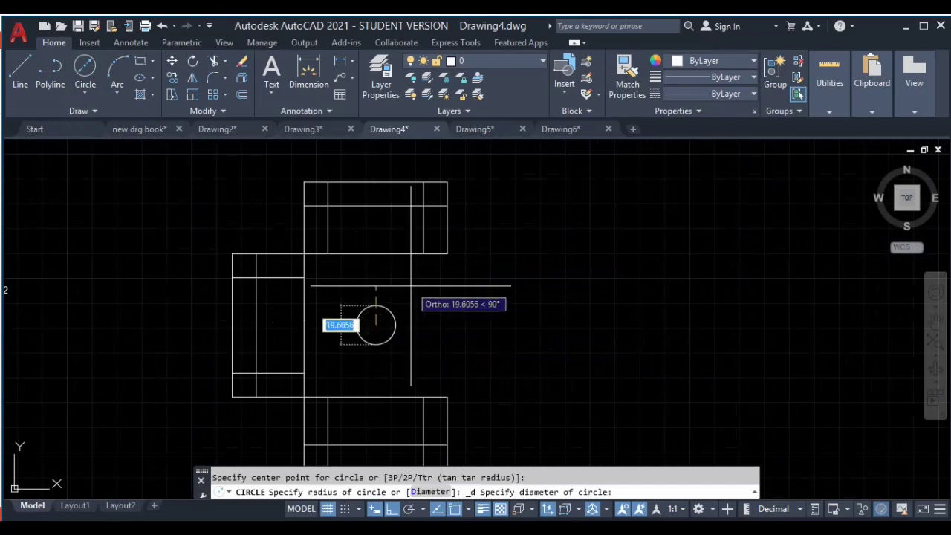
type("30")
key("Return")
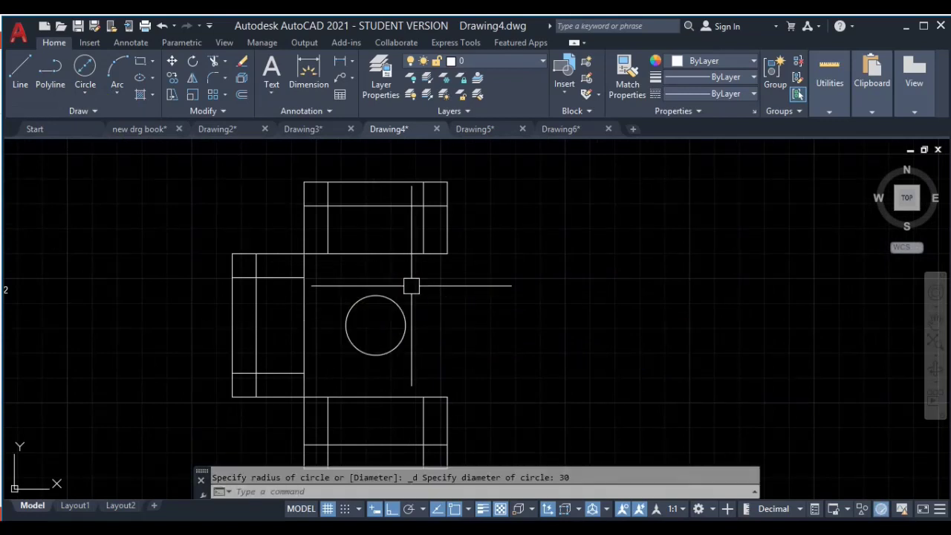
Check the diameters of the inner table circles in the dimensioned reference layout
middle_click_drag(488, 322, 728, 298)
scroll(189, 338, "up", 4)
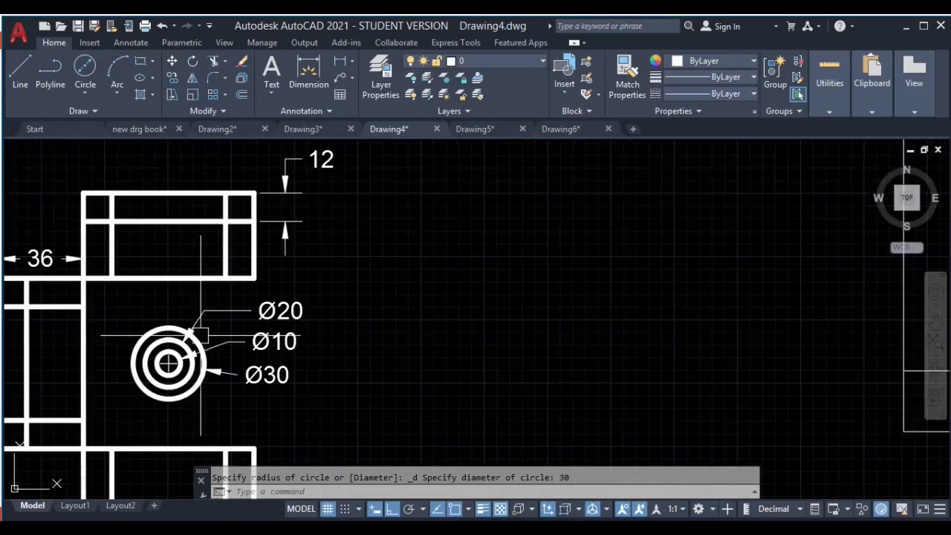
scroll(193, 344, "up", 4)
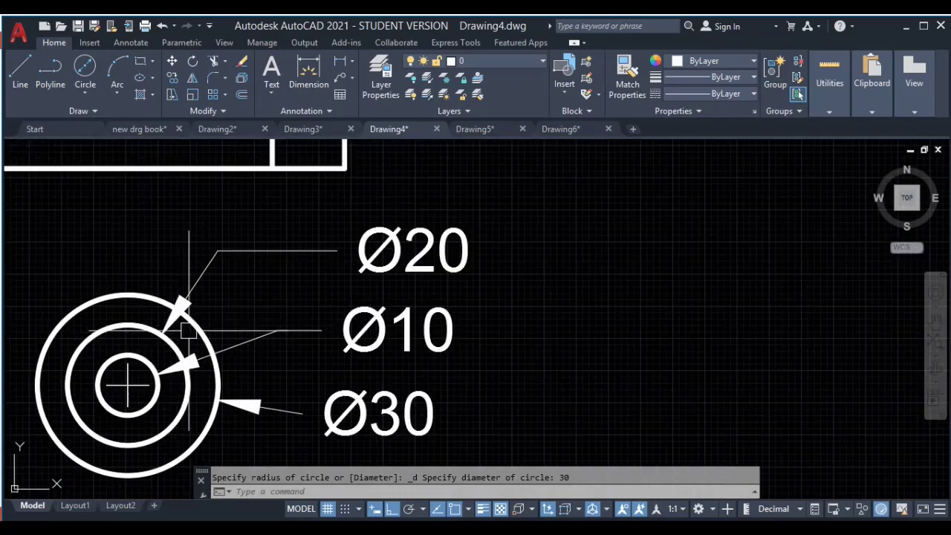
scroll(188, 369, "down", 2)
mouse_move(426, 354)
middle_mouse_down()
mouse_move(248, 322)
mouse_move(224, 332)
middle_mouse_up()
scroll(297, 323, "down", 2)
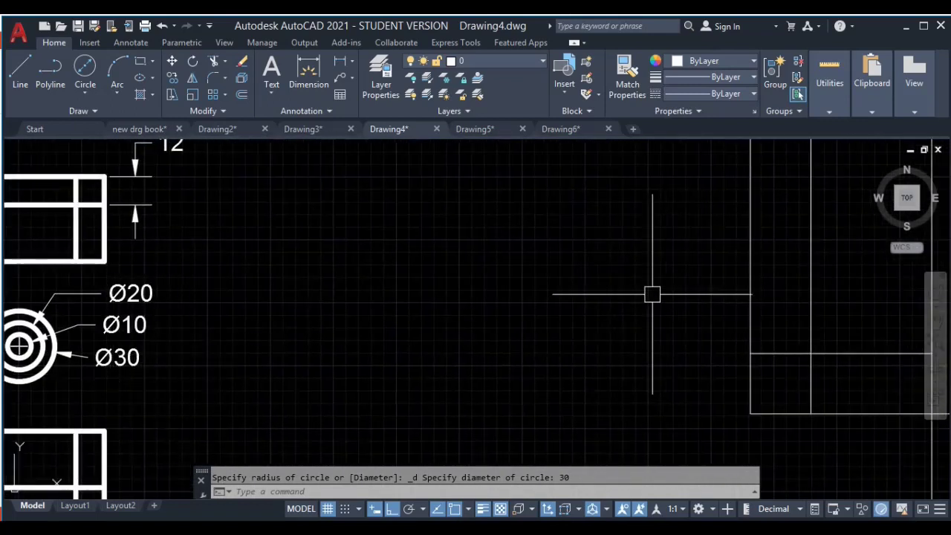
middle_click_drag(715, 288, 415, 325)
middle_click_drag(717, 306, 414, 328)
middle_click_drag(547, 278, 506, 300)
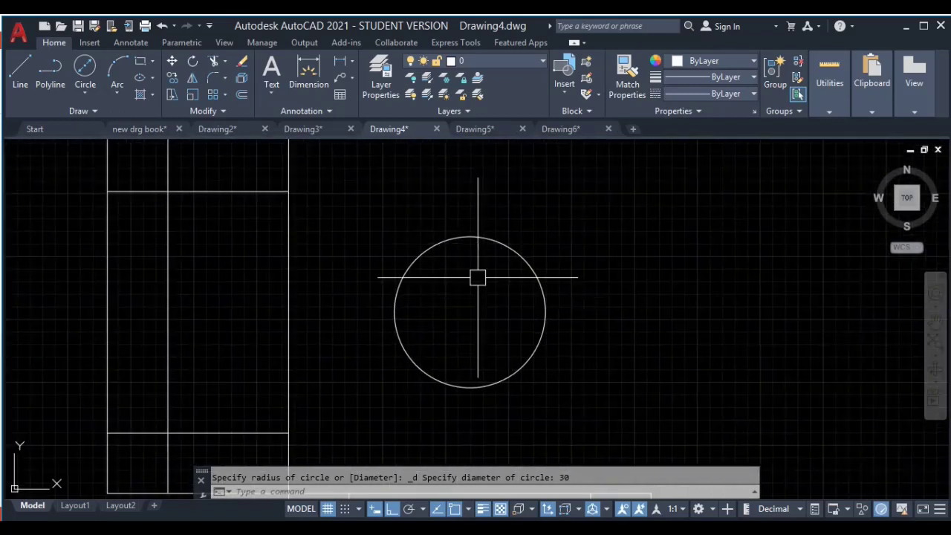
Offset the table circle inward by 5, and offset the resulting circle inward by 5 again
type("o")
key("Return")
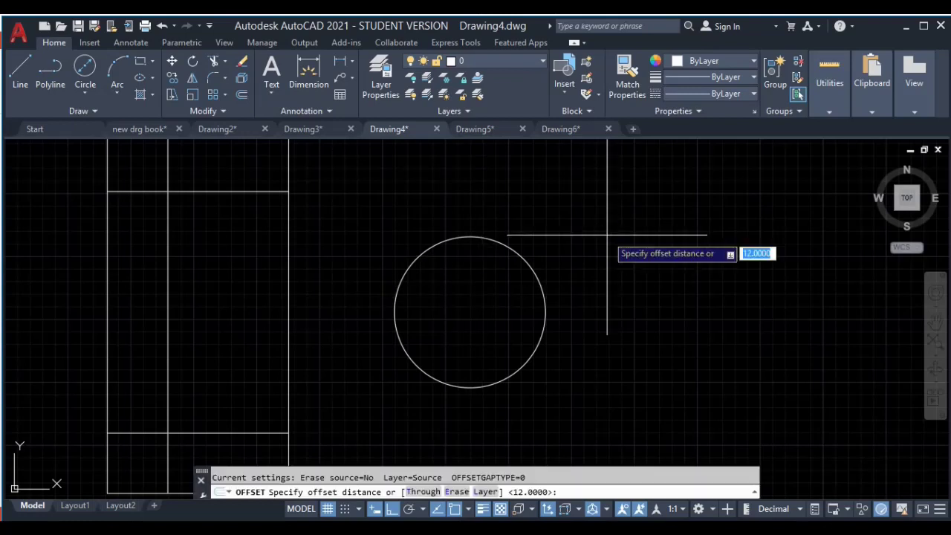
type("5")
key("Return")
left_click(526, 261)
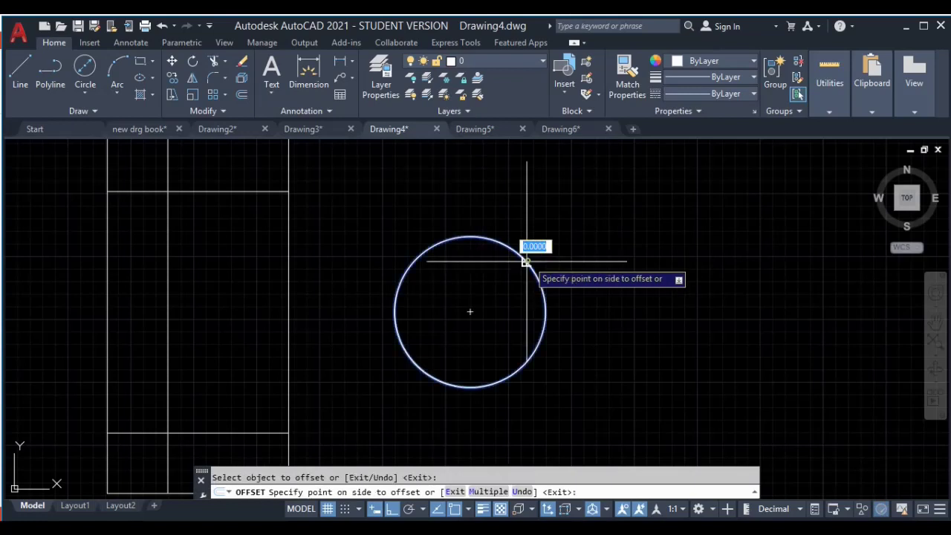
left_click(501, 295)
left_click(507, 276)
left_click(469, 307)
scroll(546, 307, "down", 4)
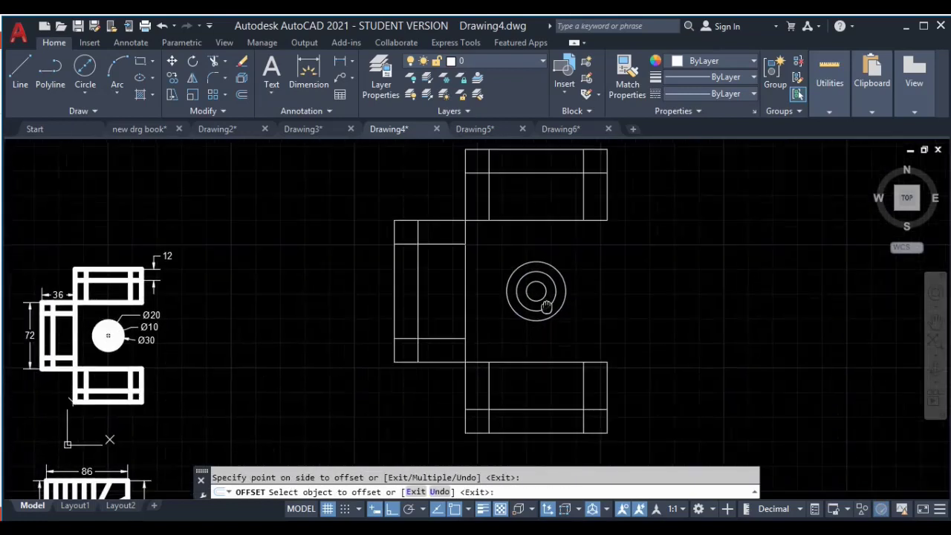
key("Escape")
Compare the redrawn concentric table circles with the diameters dimensioned in the reference layout
scroll(557, 294, "up", 1)
scroll(585, 278, "down", 1)
middle_click_drag(586, 278, 665, 265)
scroll(677, 241, "up", 4)
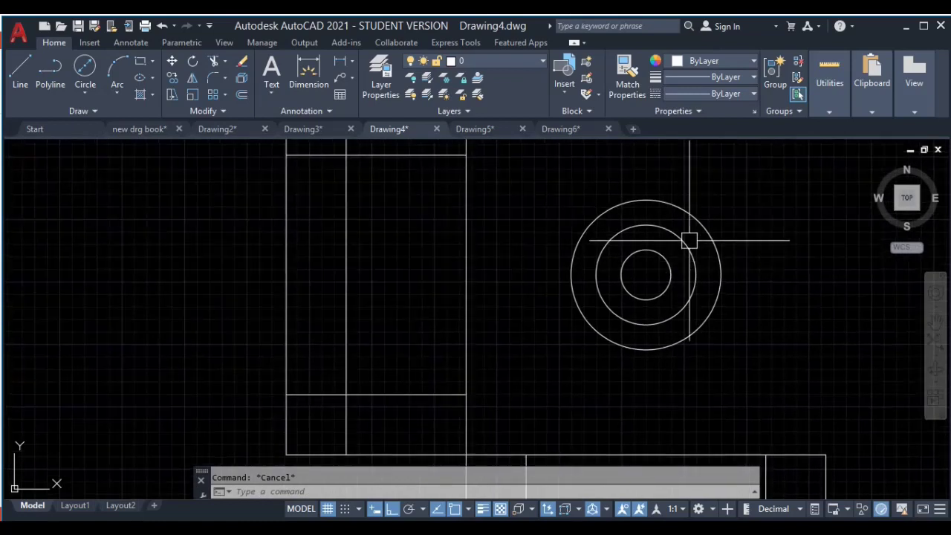
scroll(711, 241, "down", 4)
middle_click_drag(712, 242, 768, 243)
scroll(324, 278, "up", 4)
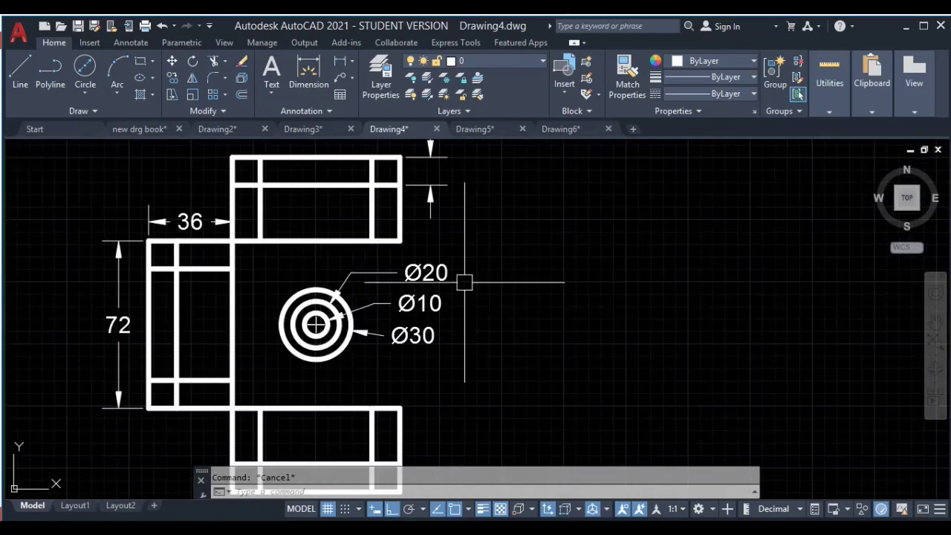
scroll(416, 327, "up", 2)
scroll(423, 320, "down", 2)
mouse_move(607, 314)
middle_mouse_down()
mouse_move(361, 295)
mouse_move(141, 299)
middle_mouse_up()
middle_click_drag(713, 297, 65, 372)
scroll(290, 230, "up", 2)
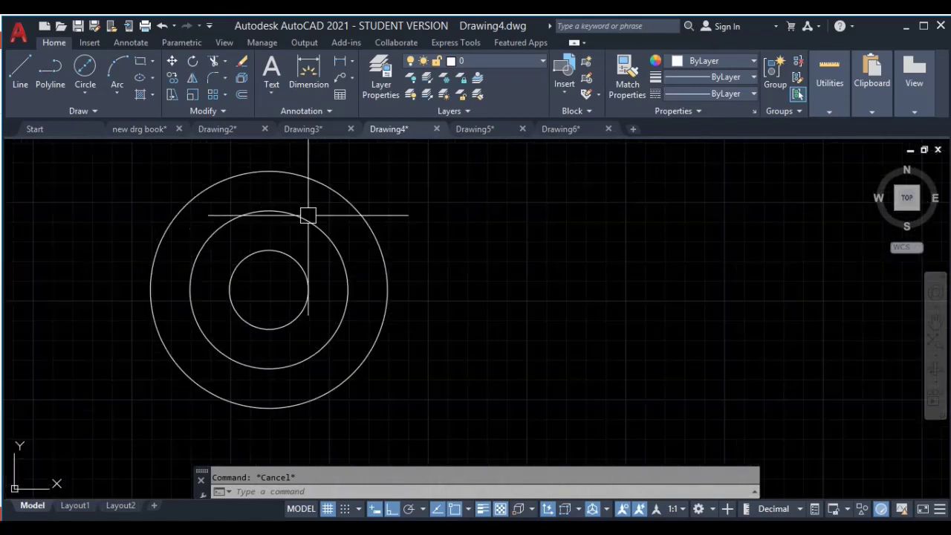
scroll(334, 264, "down", 1)
scroll(320, 274, "up", 3)
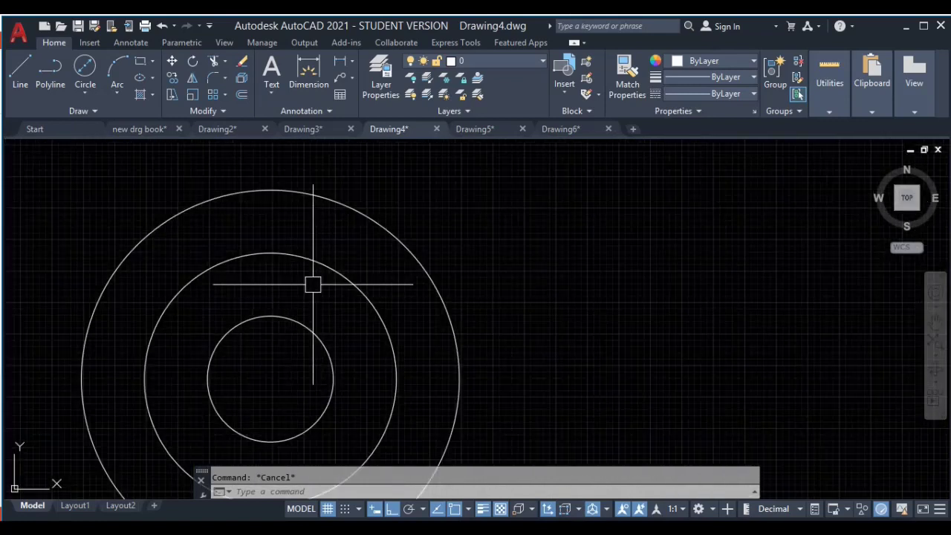
scroll(387, 264, "down", 3)
scroll(341, 282, "down", 4)
scroll(384, 221, "up", 1)
scroll(393, 282, "down", 2)
Set the lineweight of the whole redrawn seating layout, including the table circles, to 0.40 mm
middle_click_drag(392, 283, 427, 264)
middle_click_drag(502, 179, 497, 206)
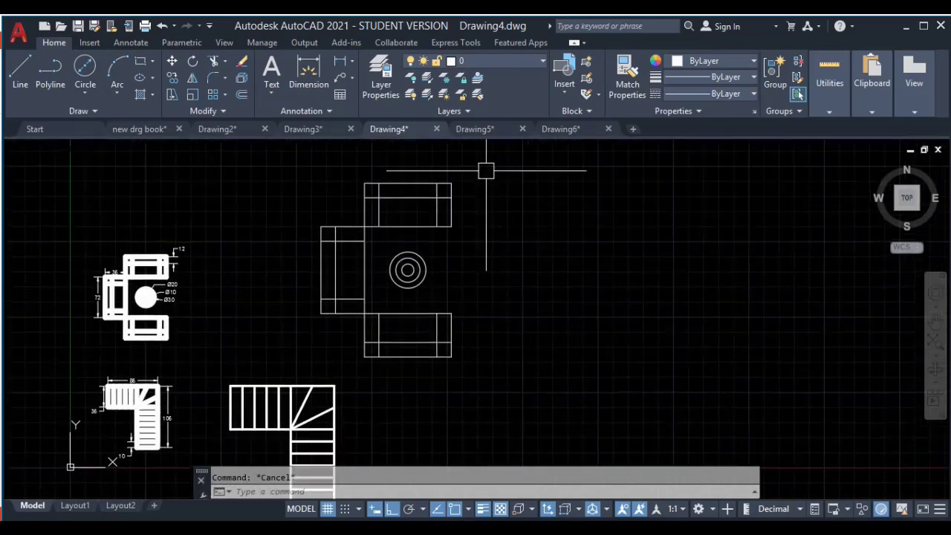
left_click(487, 171)
left_click(234, 362)
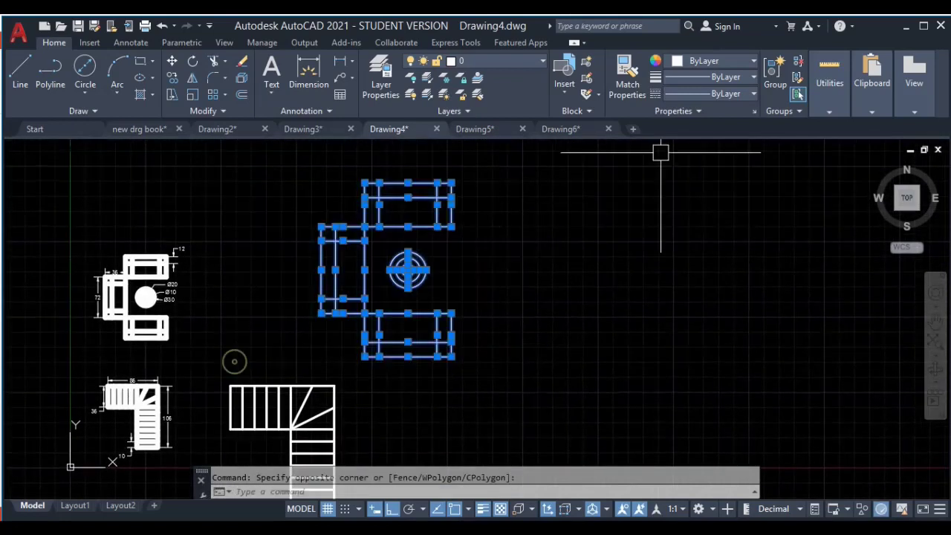
left_click(732, 78)
scroll(721, 173, "down", 3)
left_click(721, 164)
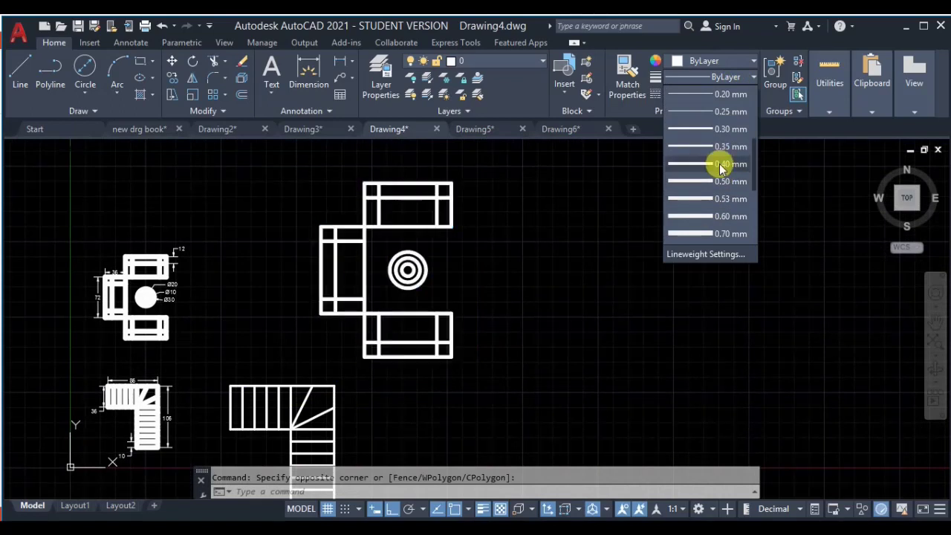
key("Escape")
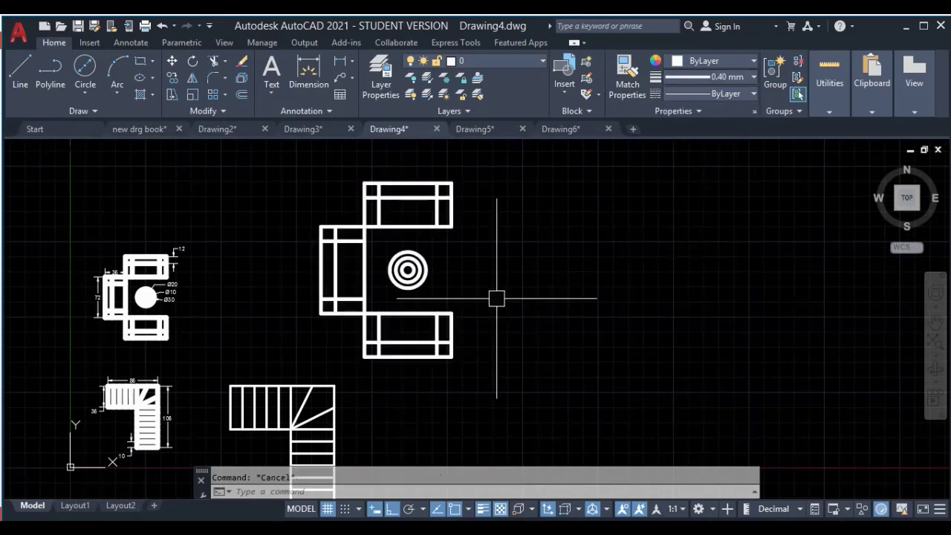